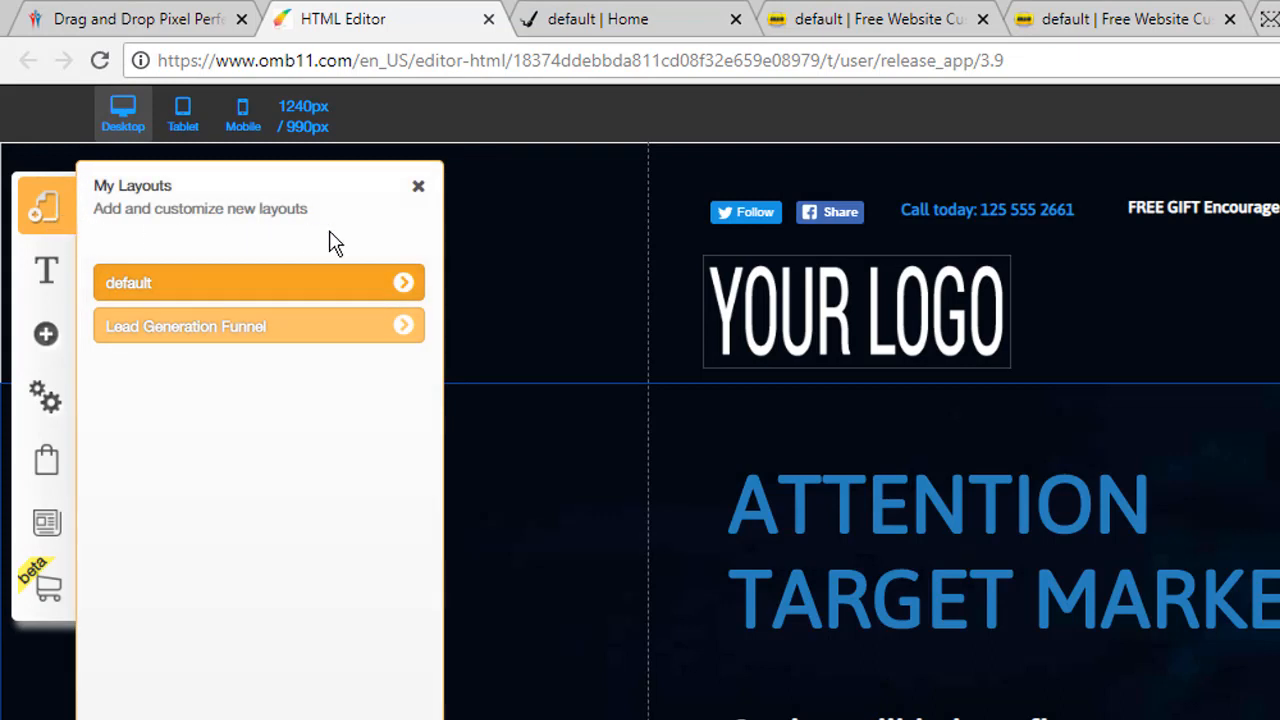
Step: Open the Blog page of the default layout for editing and close the layout pages list
{"action": "left_click", "coordinate": [404, 285]}
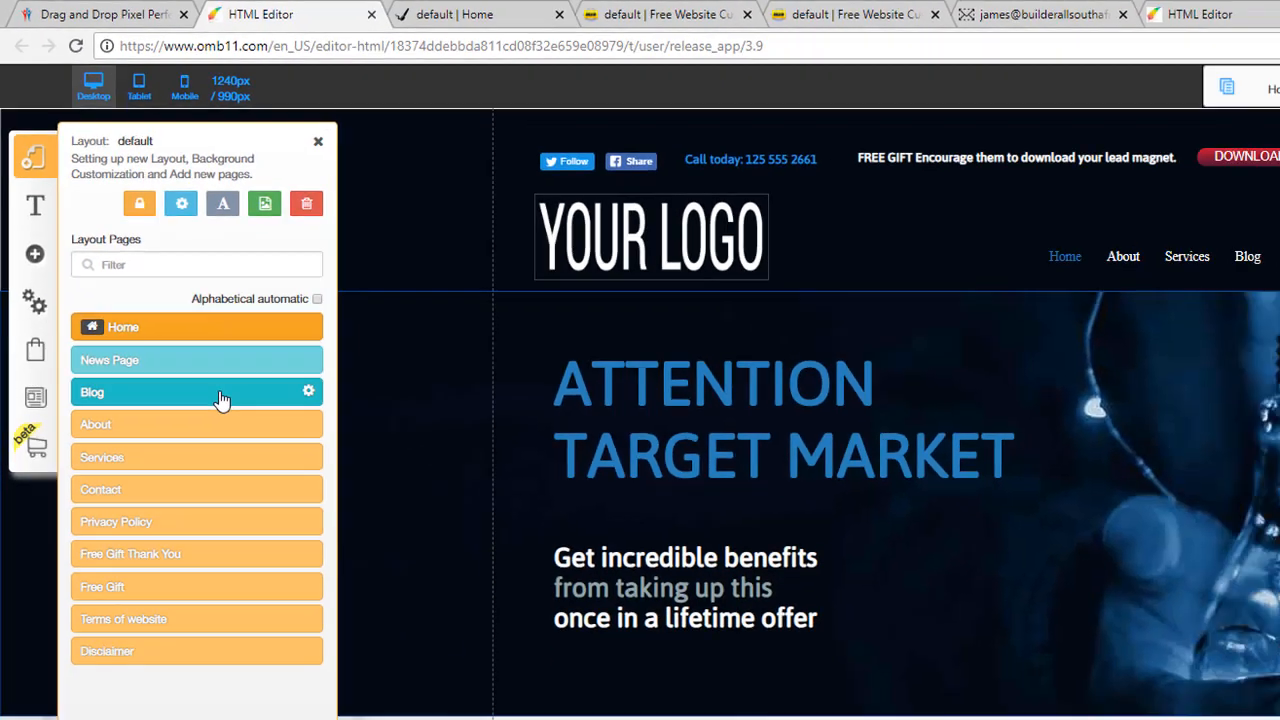
{"action": "left_click", "coordinate": [290, 520]}
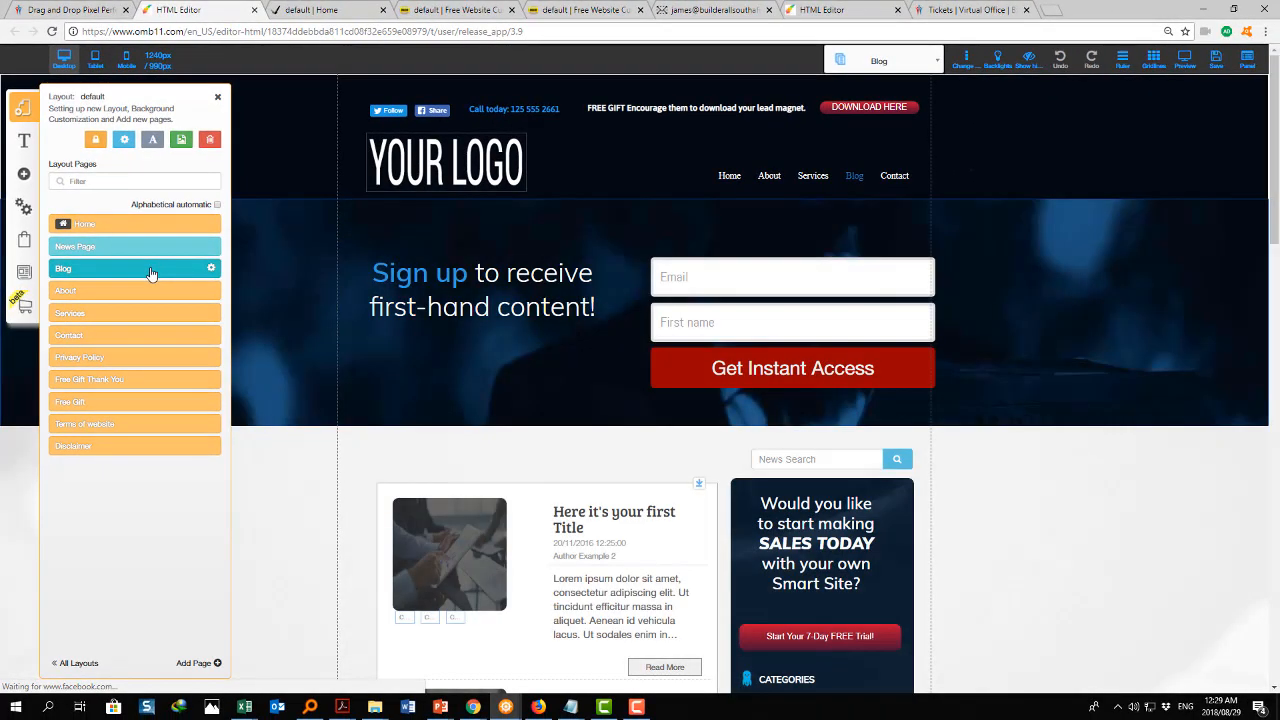
{"action": "left_click", "coordinate": [219, 101]}
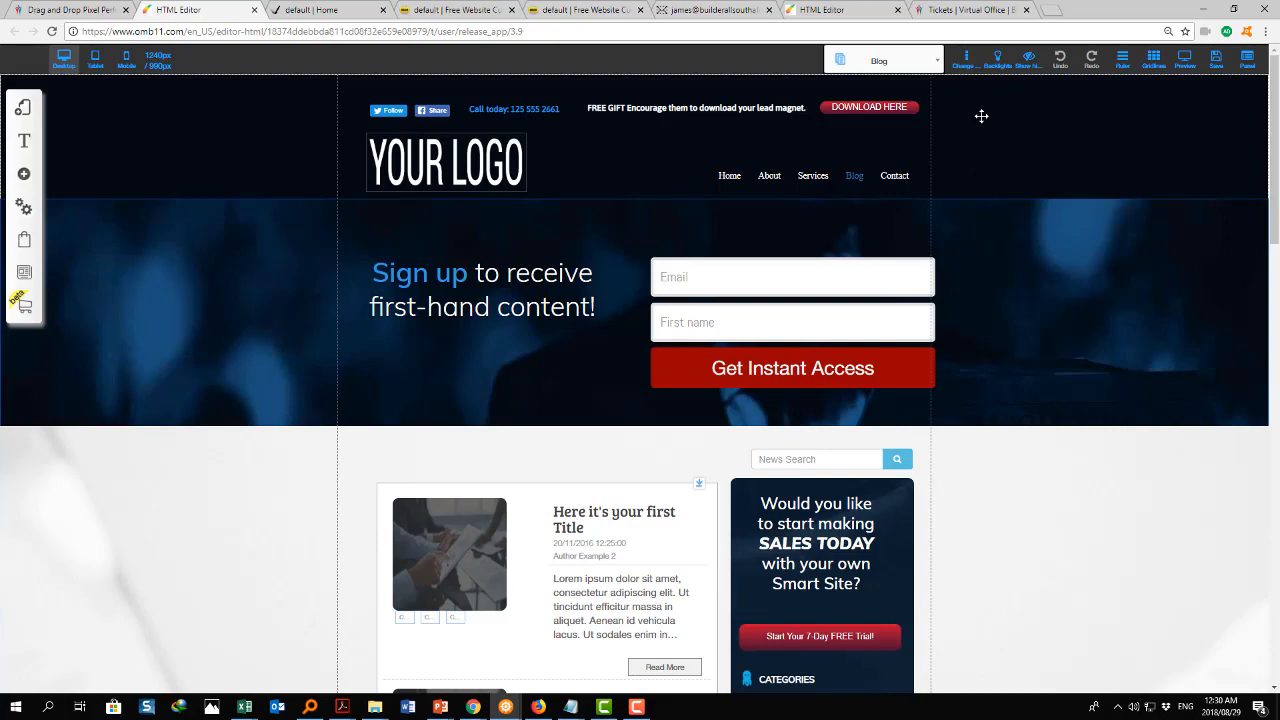
Step: Look through the Blog page's sections, from the sign-up form and news list down to the contact form
{"action": "scroll", "coordinate": [1112, 532], "scroll_direction": "down", "scroll_amount": 15}
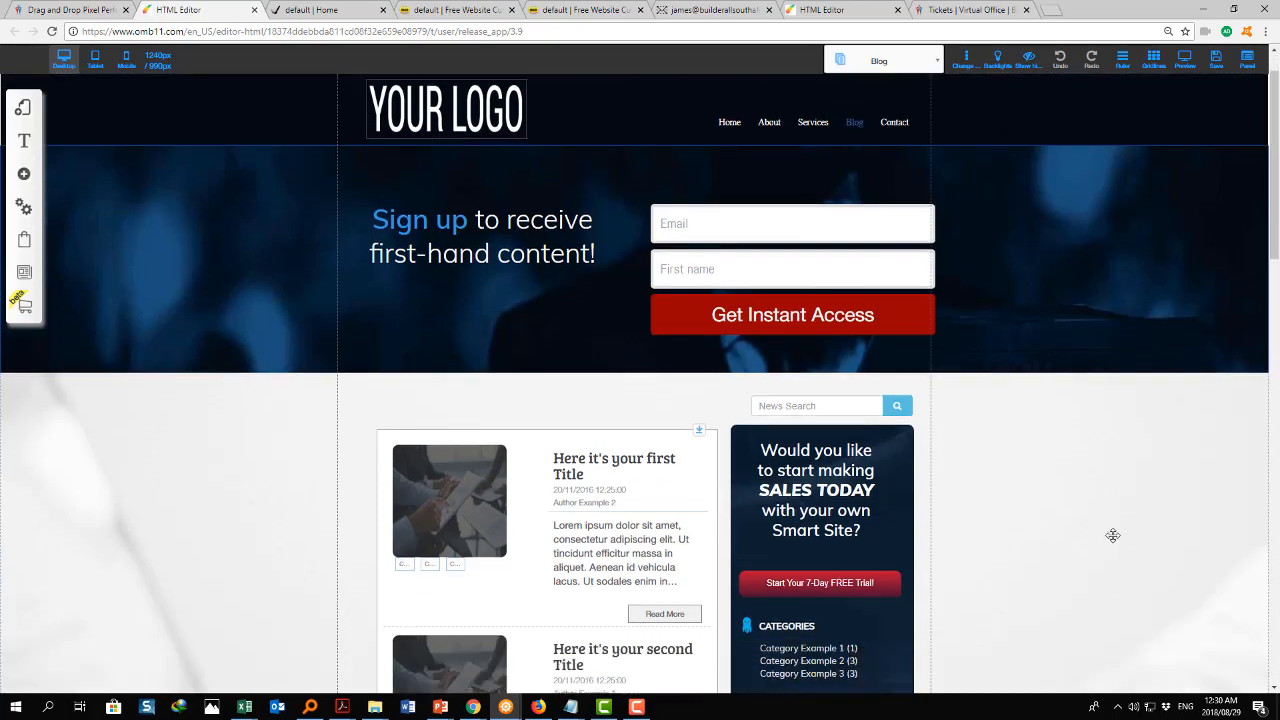
{"action": "scroll", "coordinate": [1104, 539], "scroll_direction": "down", "scroll_amount": 6}
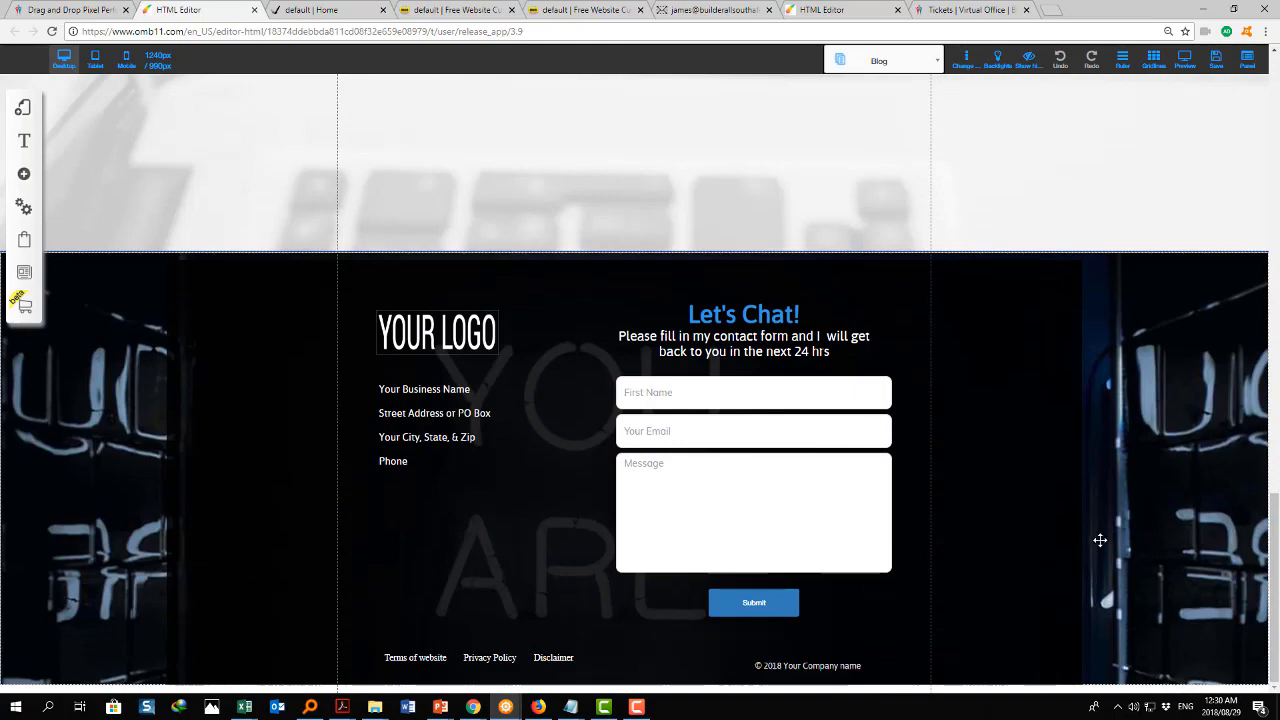
{"action": "scroll", "coordinate": [1104, 538], "scroll_direction": "up", "scroll_amount": 10}
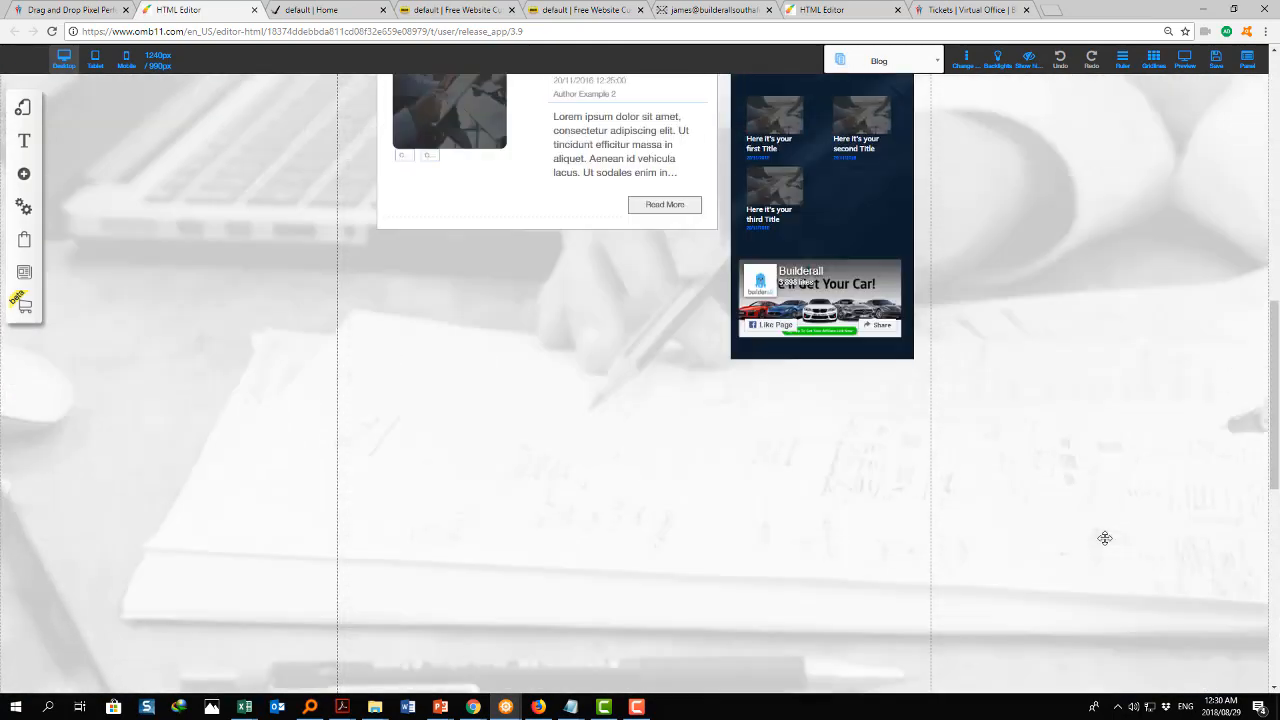
{"action": "scroll", "coordinate": [1104, 538], "scroll_direction": "up", "scroll_amount": 2}
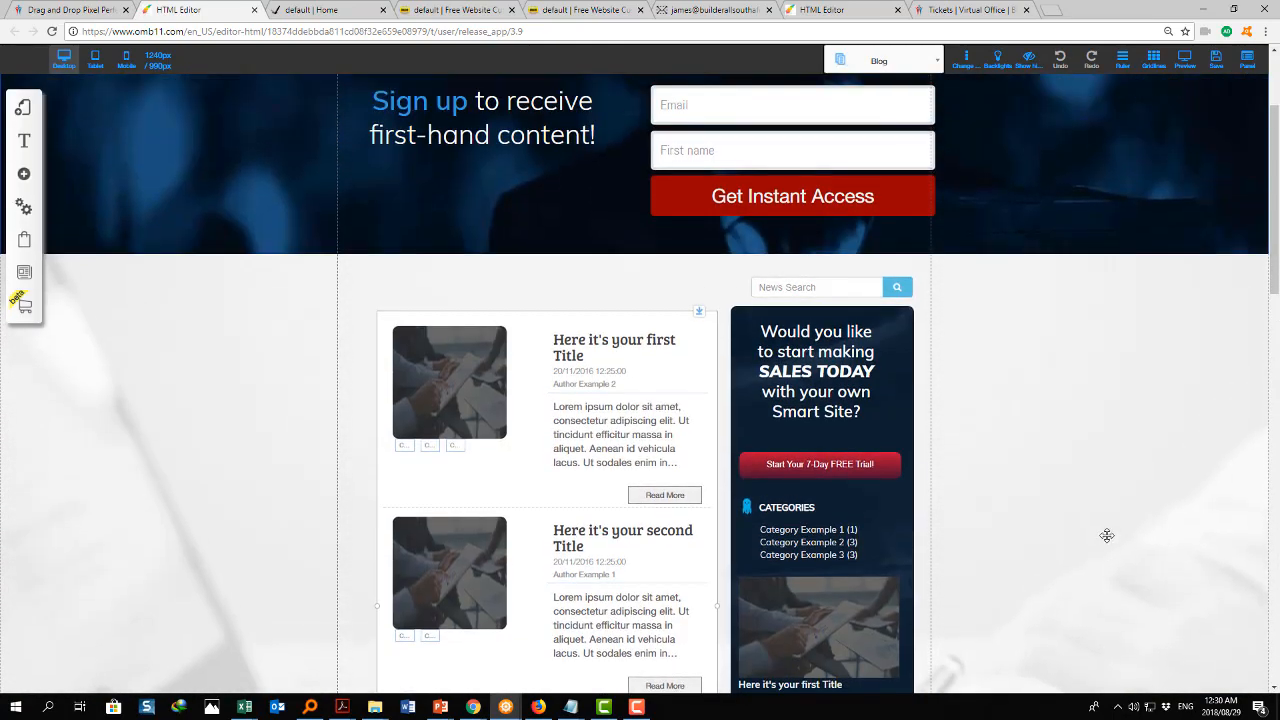
{"action": "scroll", "coordinate": [1107, 536], "scroll_direction": "down", "scroll_amount": 1}
{"action": "scroll", "coordinate": [1107, 536], "scroll_direction": "up", "scroll_amount": 3}
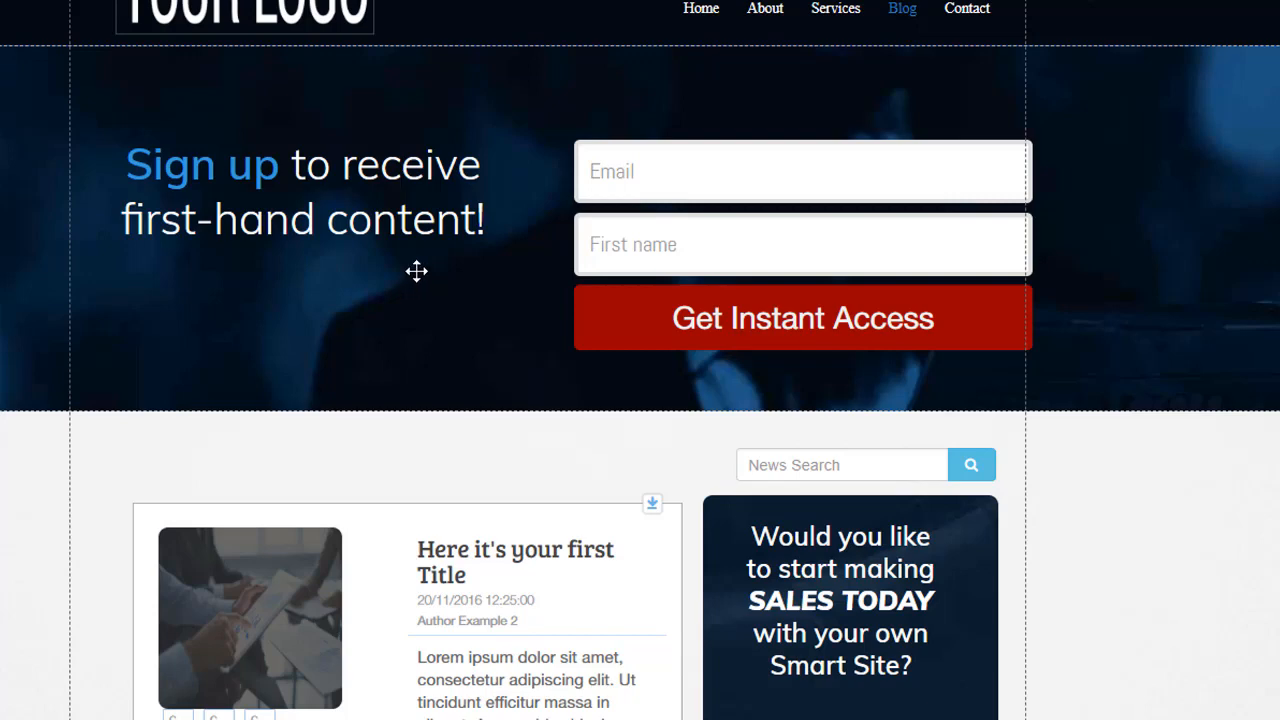
Step: View the MailingBoss lists available for the sign-up form's email marketing configuration, and close them without choosing one
{"action": "right_click", "coordinate": [667, 219]}
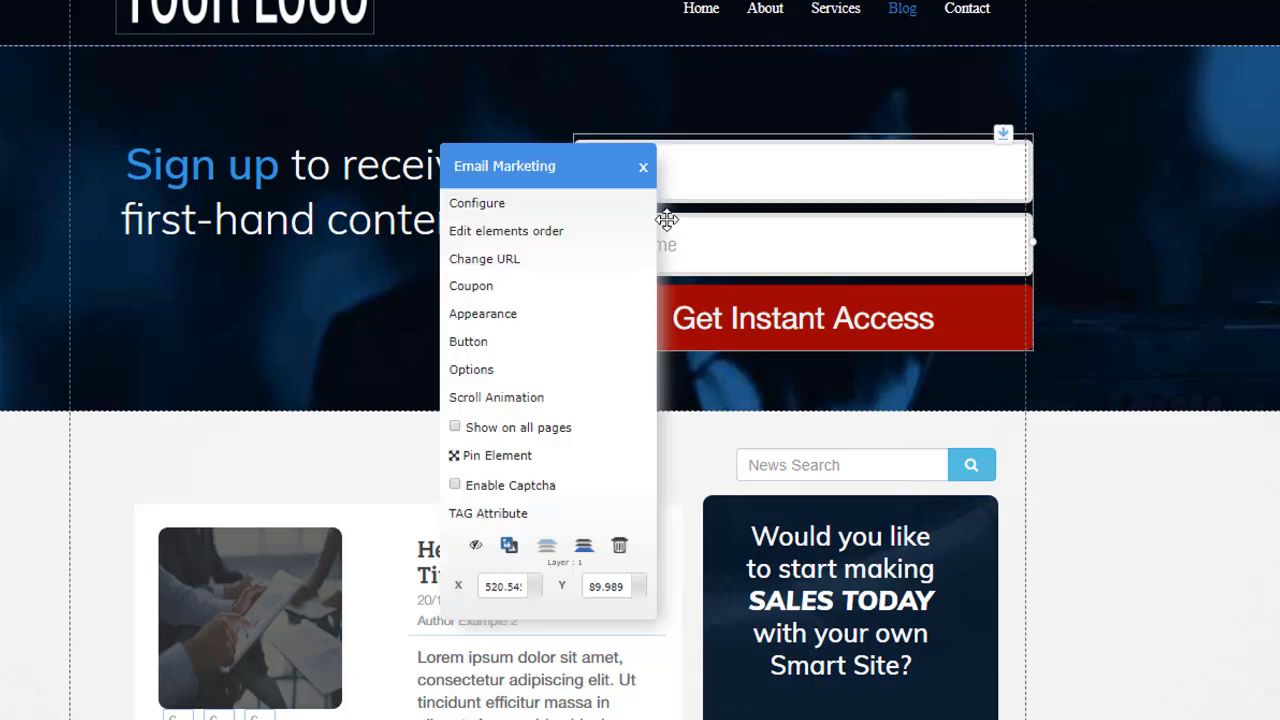
{"action": "left_click", "coordinate": [503, 207]}
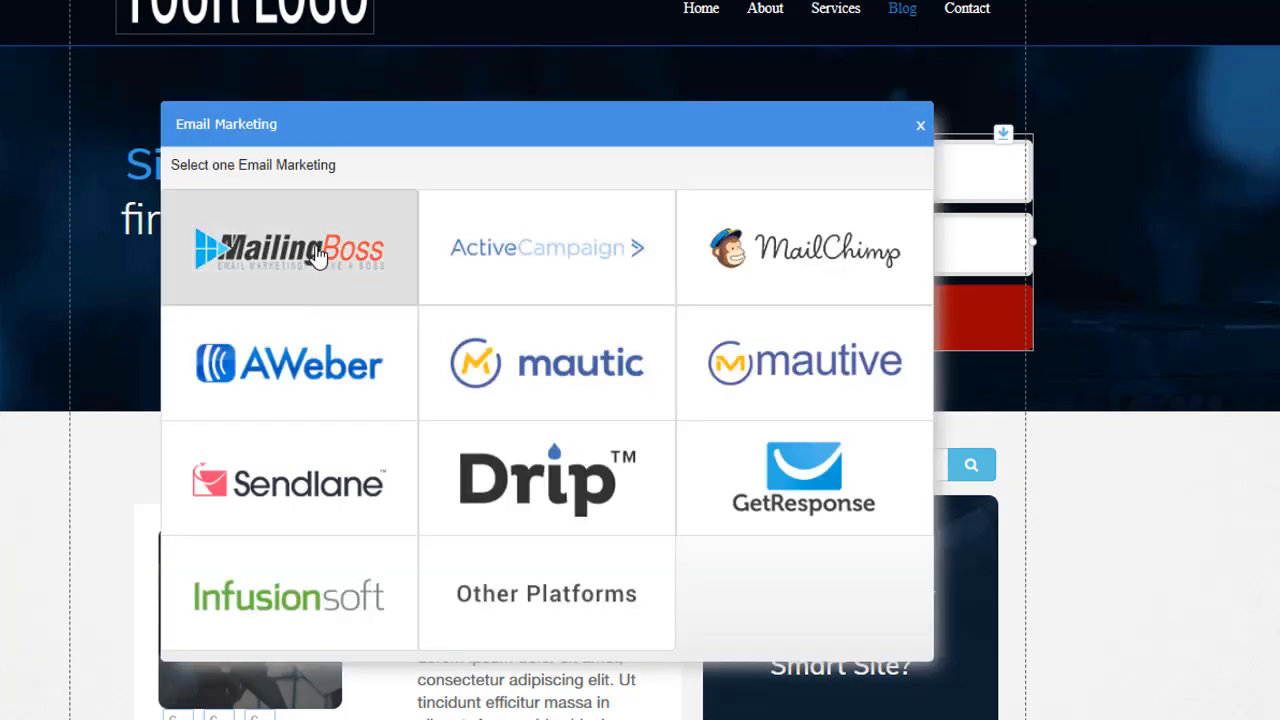
{"action": "left_click", "coordinate": [320, 255]}
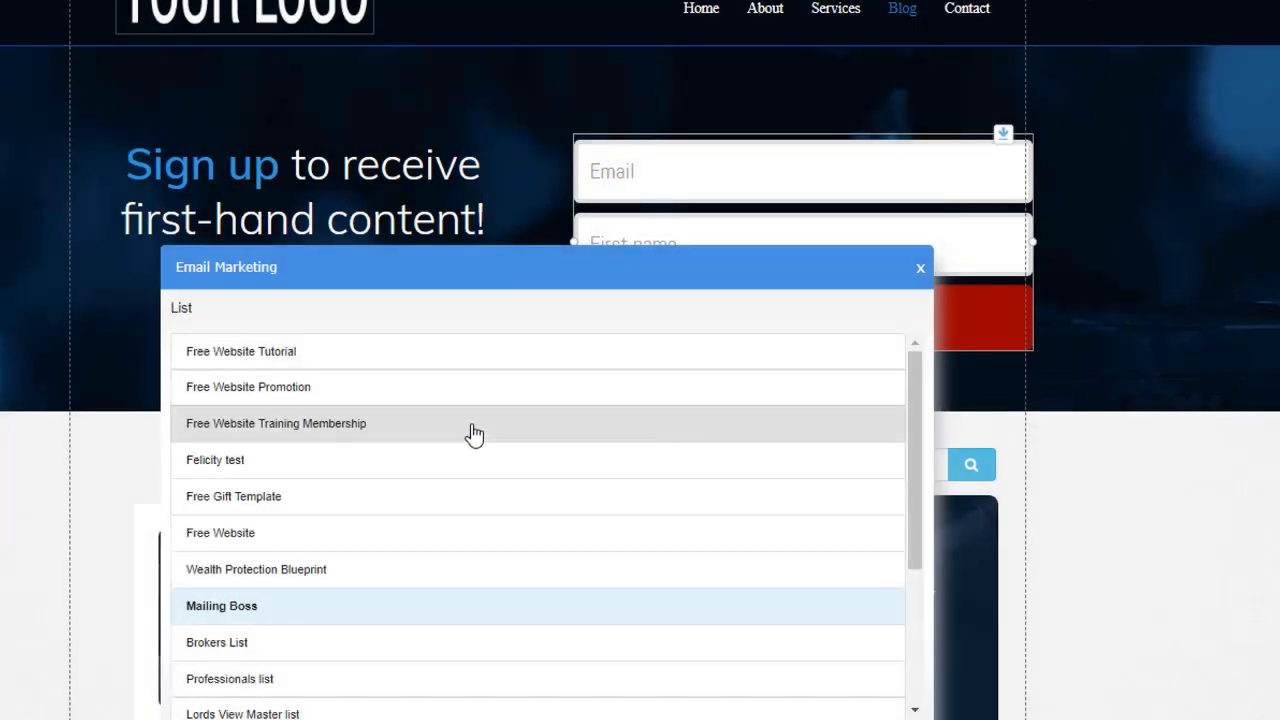
{"action": "left_click", "coordinate": [920, 270]}
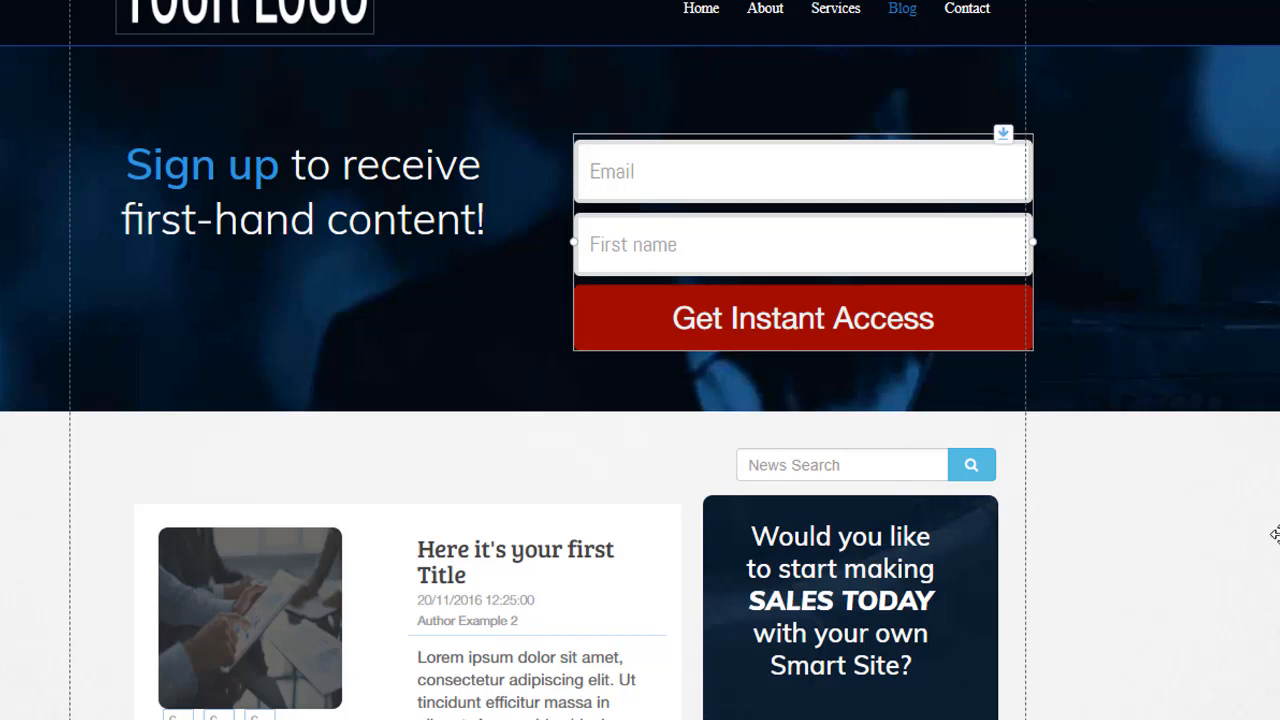
Step: Nudge the news list slightly up and to the left, and shift the dark sidebar panel's position slightly
{"action": "scroll", "coordinate": [1267, 540], "scroll_direction": "down", "scroll_amount": 5}
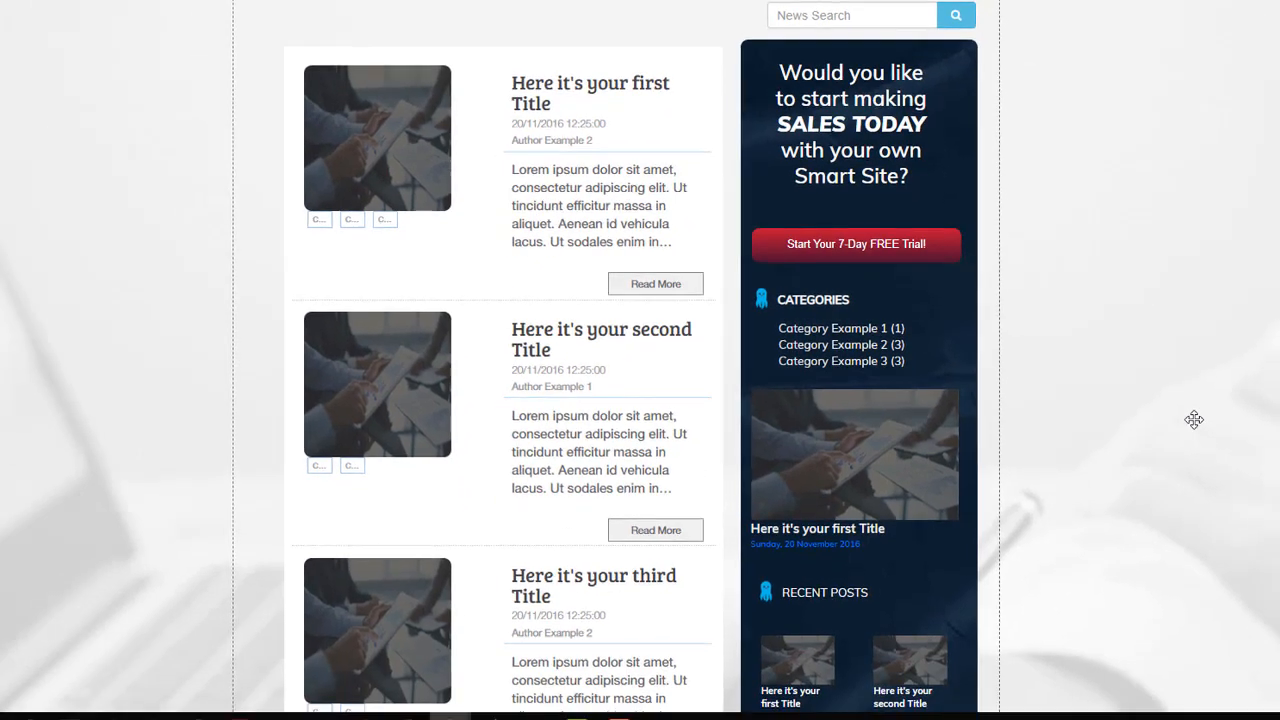
{"action": "scroll", "coordinate": [1194, 420], "scroll_direction": "down", "scroll_amount": 1}
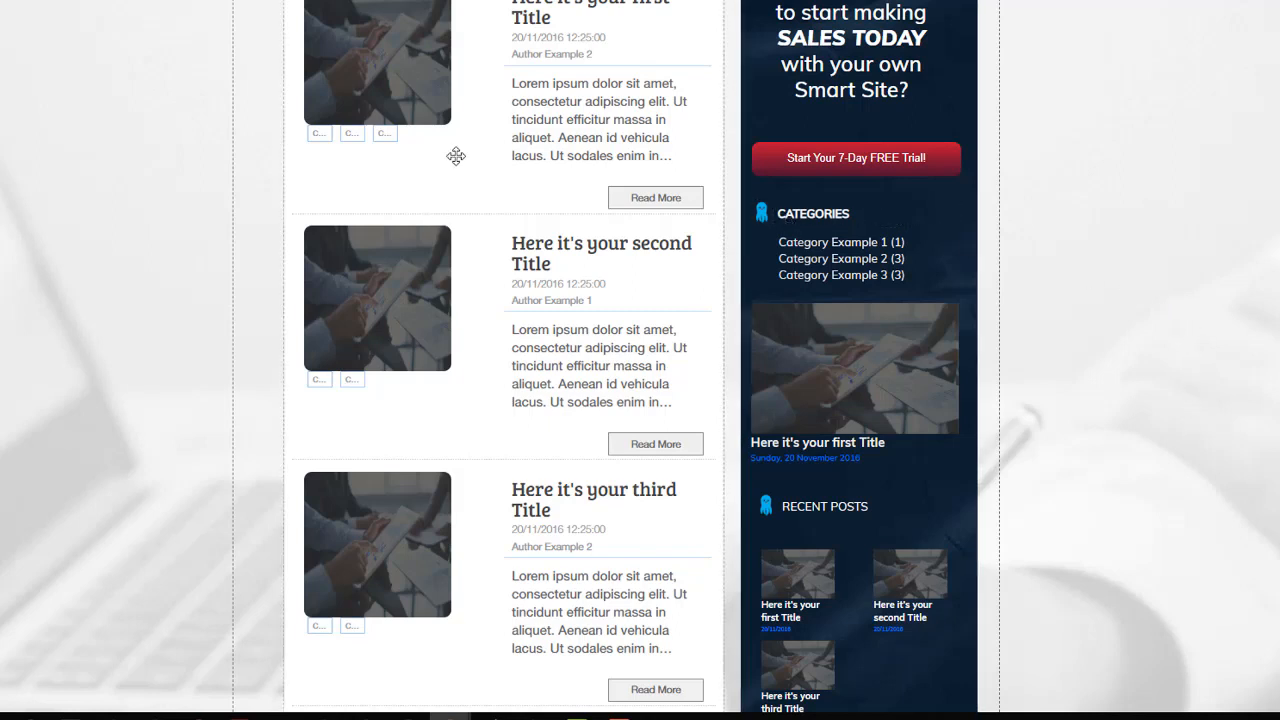
{"action": "mouse_move", "coordinate": [451, 157]}
{"action": "left_mouse_down"}
{"action": "mouse_move", "coordinate": [431, 160]}
{"action": "mouse_move", "coordinate": [443, 152]}
{"action": "left_mouse_up"}
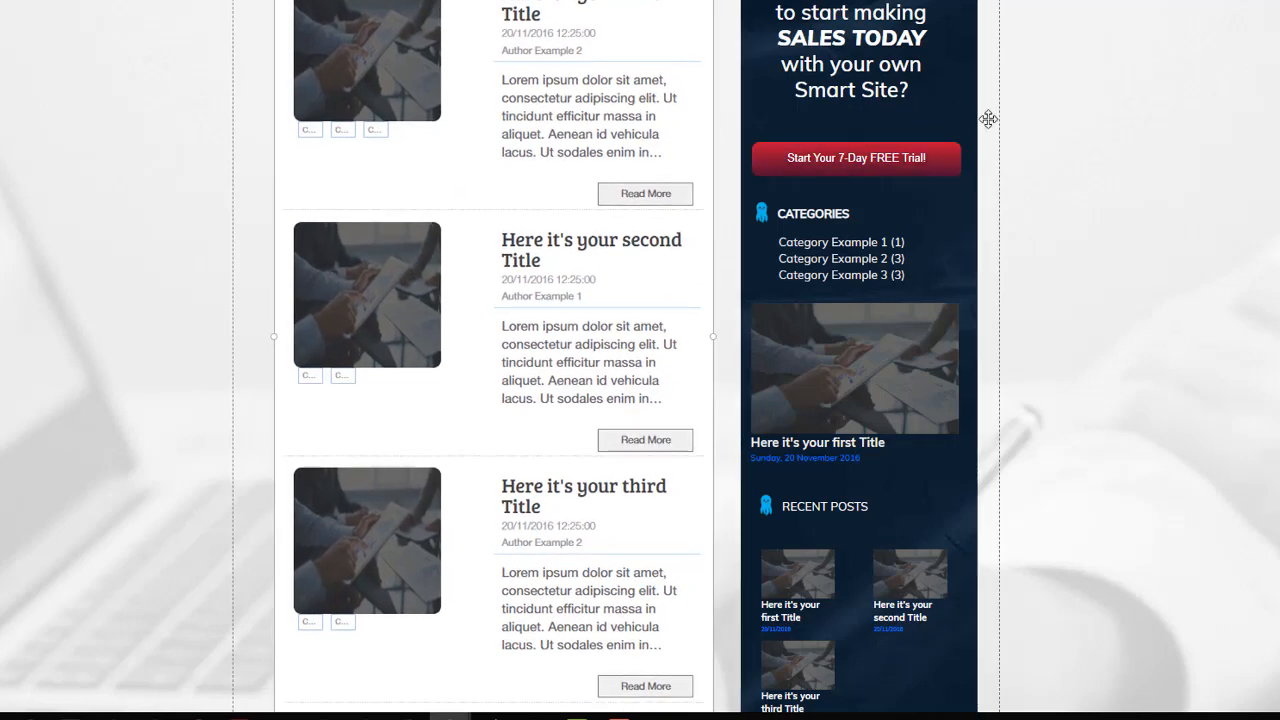
{"action": "left_click_drag", "start_coordinate": [978, 132], "coordinate": [980, 136]}
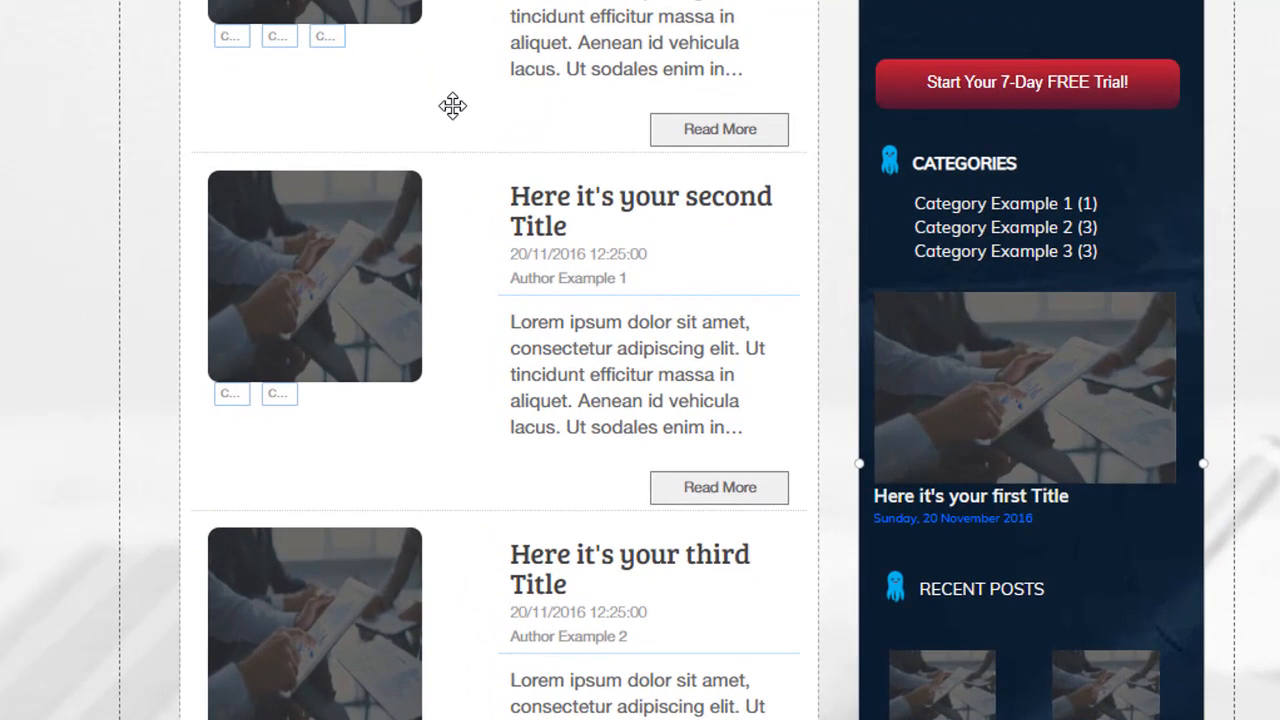
Step: Open the theme settings of the news list and reposition the settings window slightly lower on the page
{"action": "left_click", "coordinate": [453, 106]}
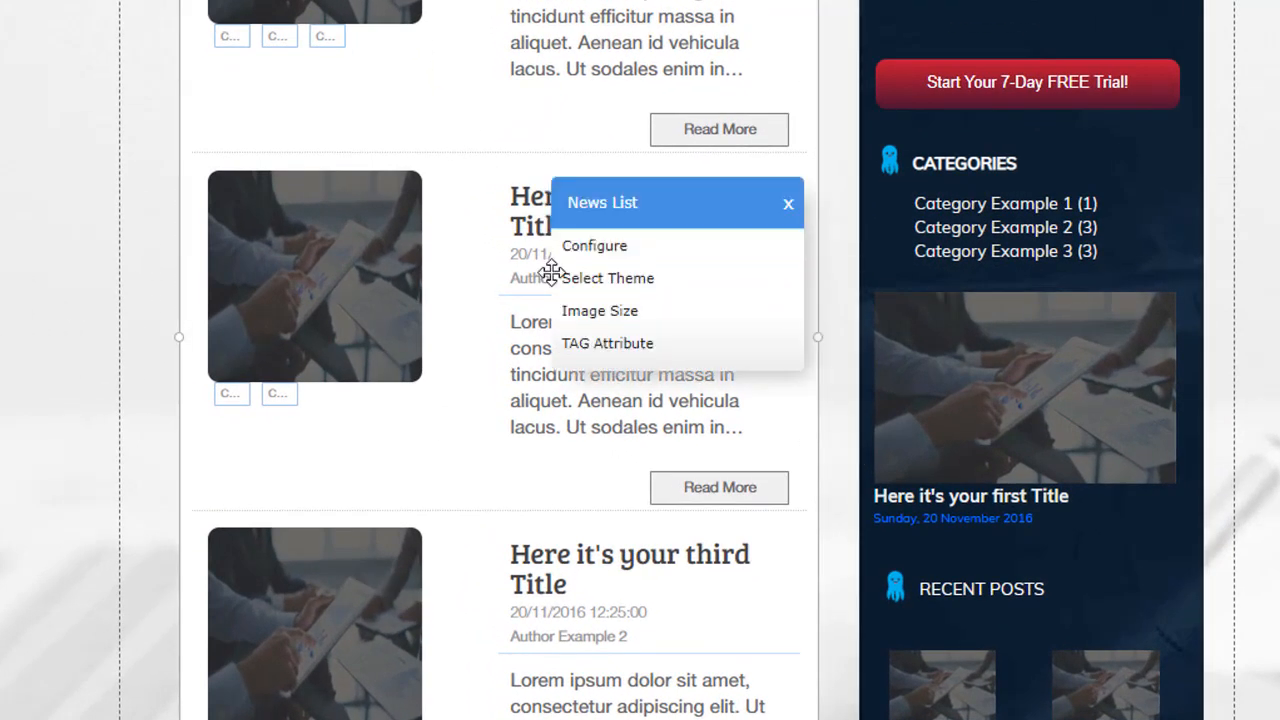
{"action": "left_click", "coordinate": [637, 282]}
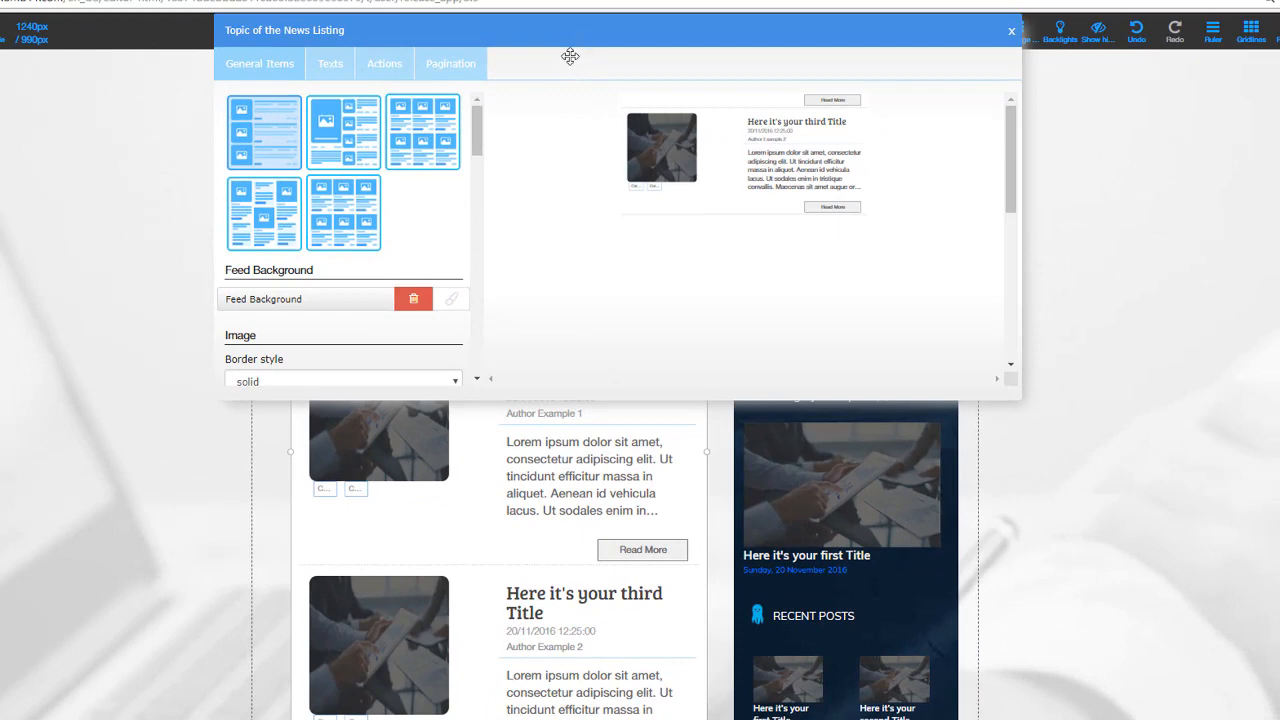
{"action": "left_click_drag", "start_coordinate": [569, 54], "coordinate": [554, 80]}
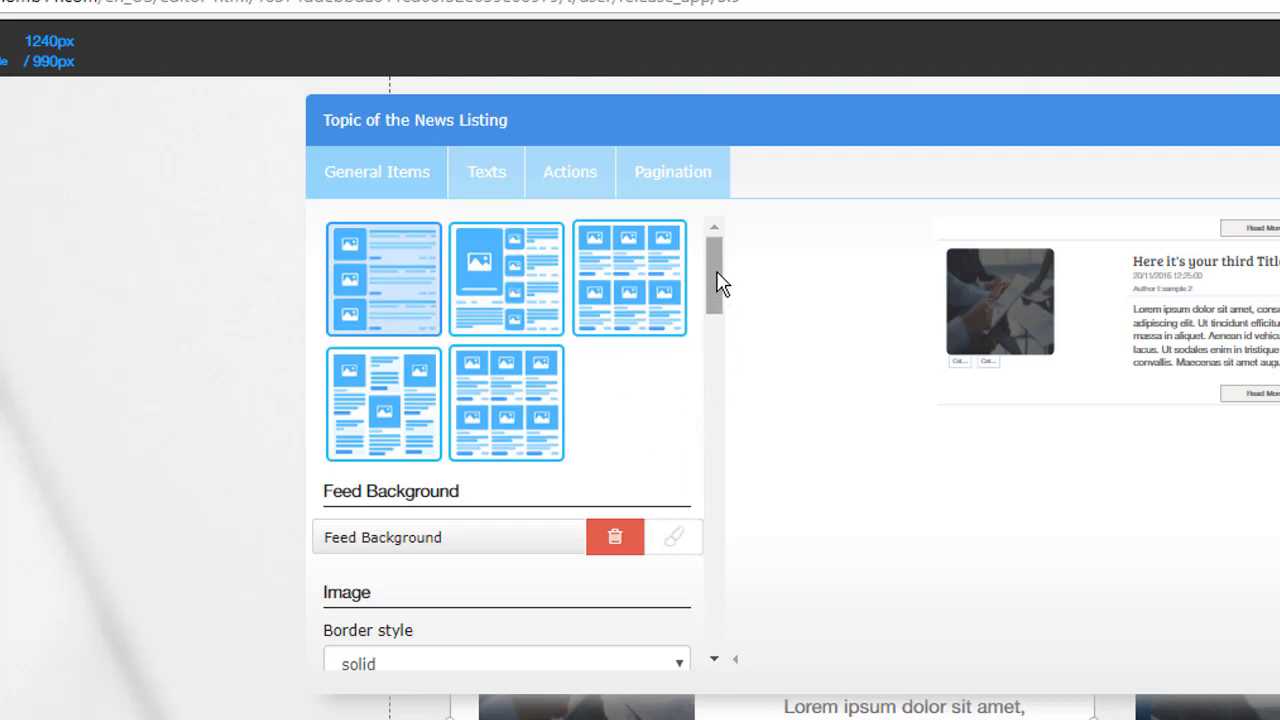
Step: Set the news list's feed background to light pink and move the color picker clear of the preview
{"action": "left_click_drag", "start_coordinate": [718, 283], "coordinate": [710, 303]}
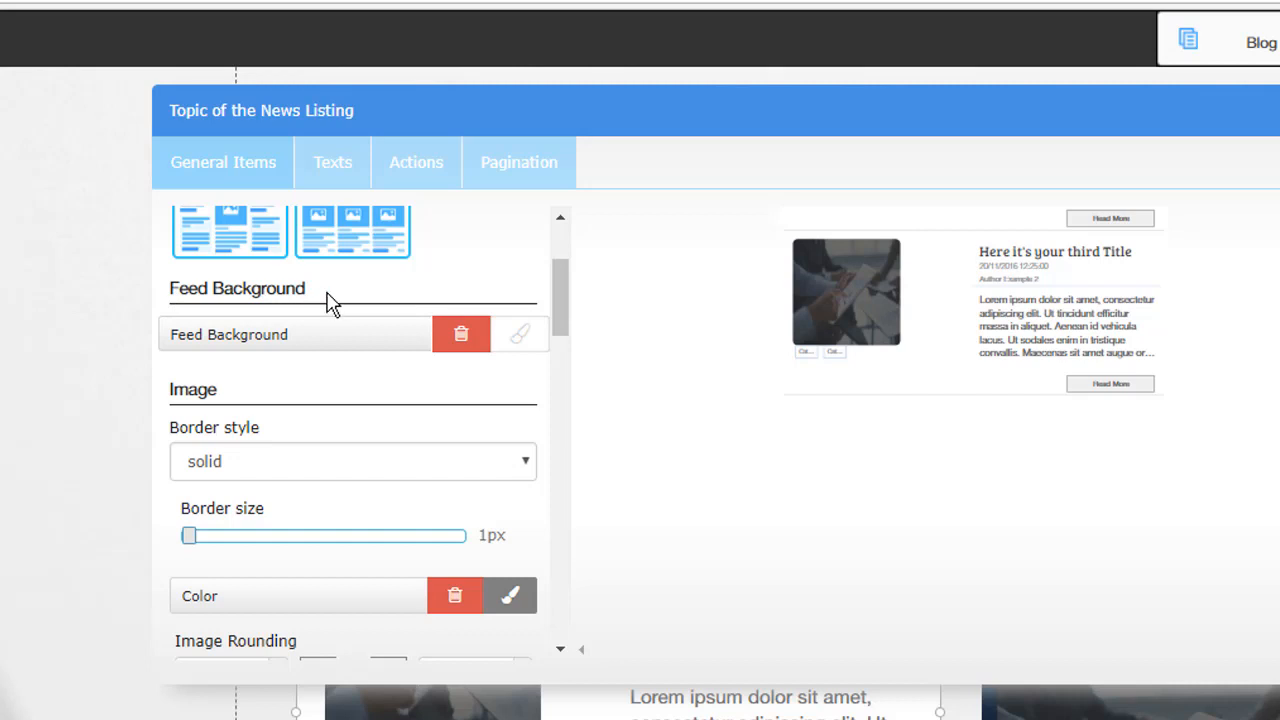
{"action": "left_click", "coordinate": [524, 337]}
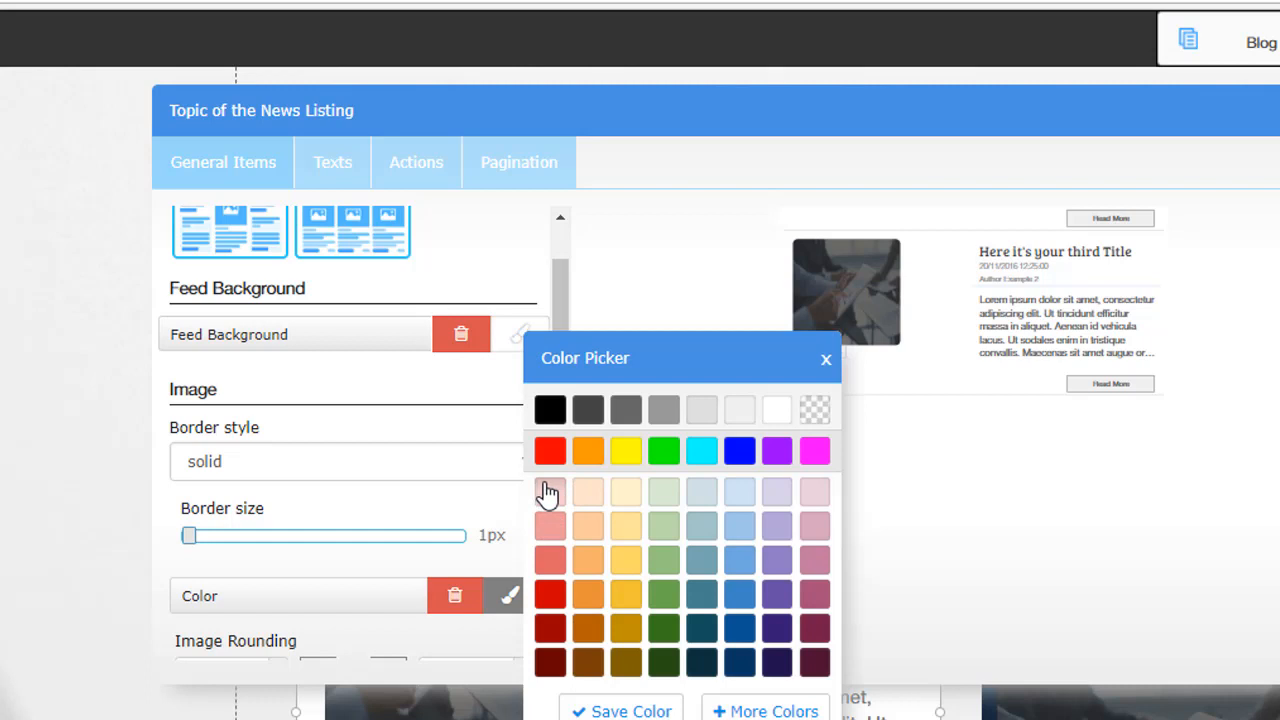
{"action": "left_click", "coordinate": [547, 493]}
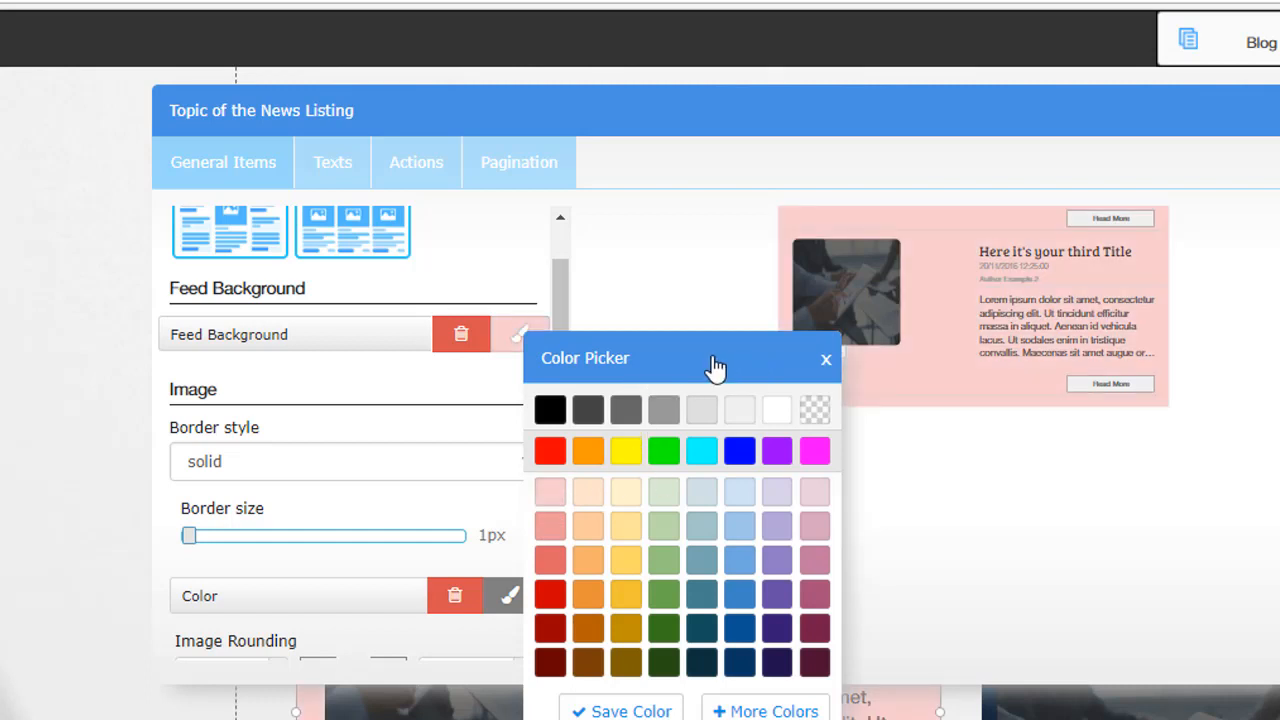
{"action": "left_click_drag", "start_coordinate": [720, 370], "coordinate": [1216, 530]}
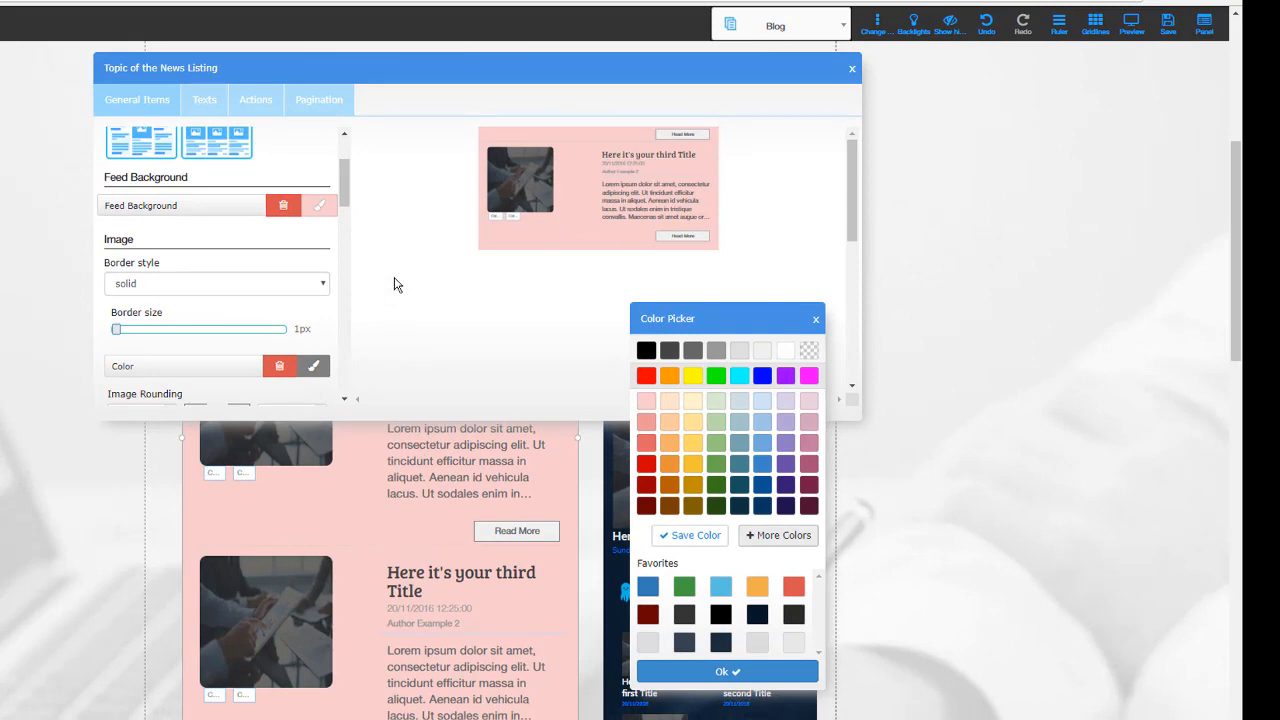
Step: Try the hidden border style on the news list images, and set it back to solid
{"action": "left_click_drag", "start_coordinate": [347, 190], "coordinate": [348, 206]}
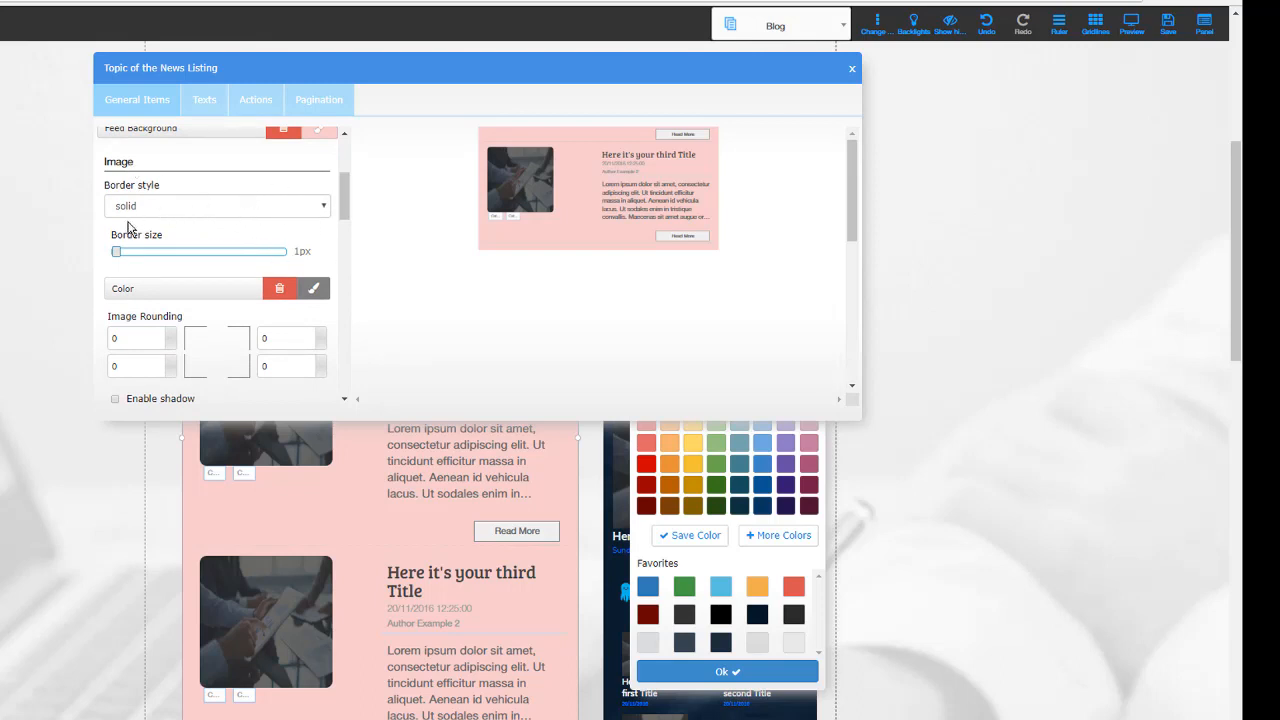
{"action": "left_click", "coordinate": [322, 207]}
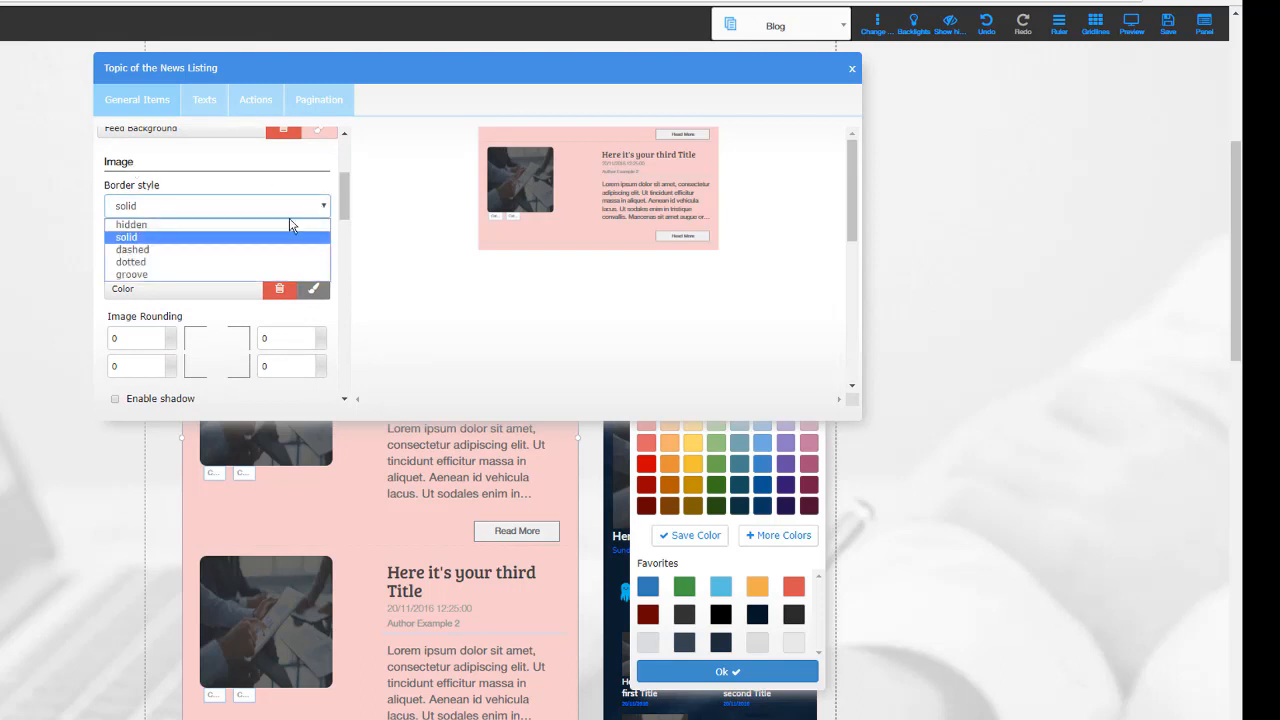
{"action": "left_click", "coordinate": [228, 228]}
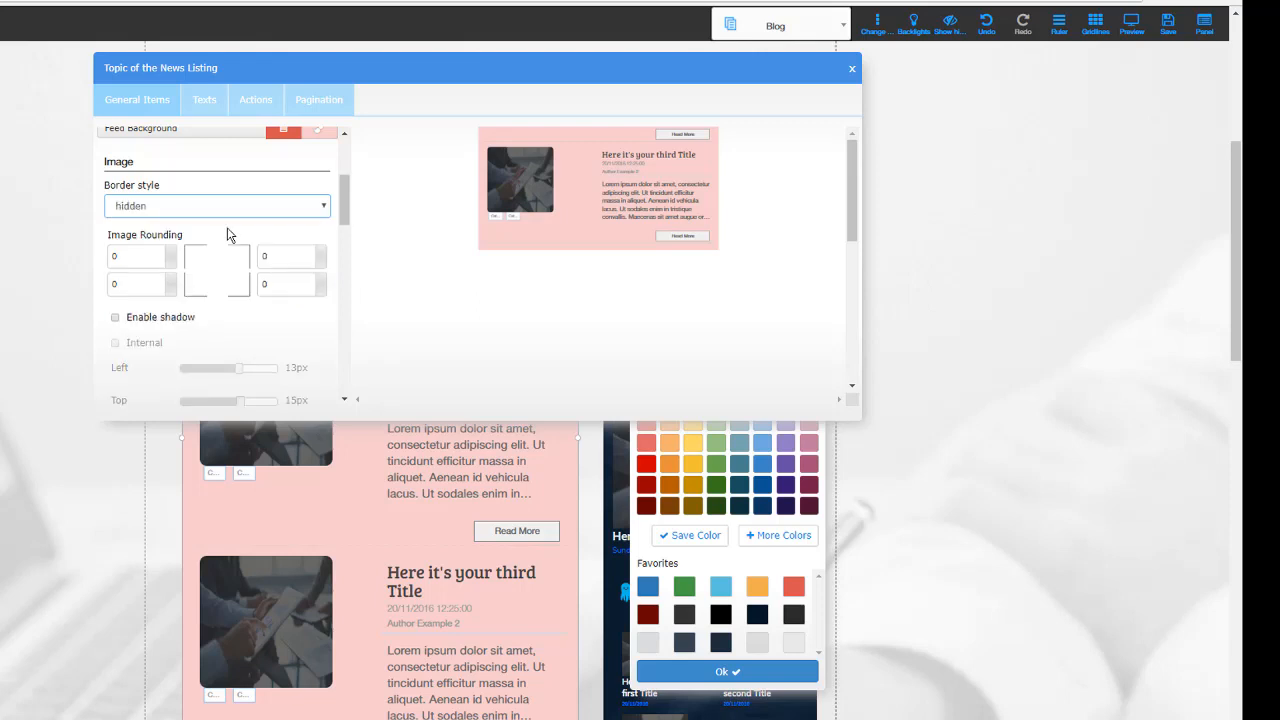
{"action": "left_click", "coordinate": [323, 207]}
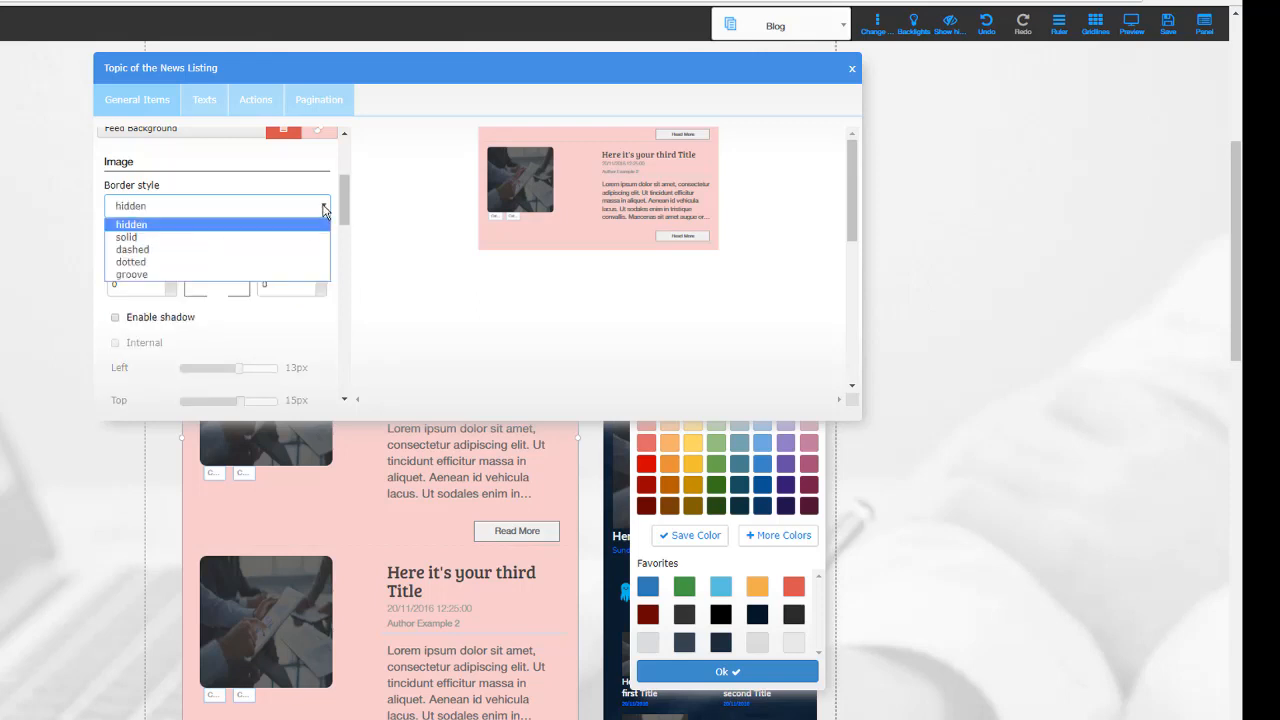
{"action": "left_click", "coordinate": [222, 238]}
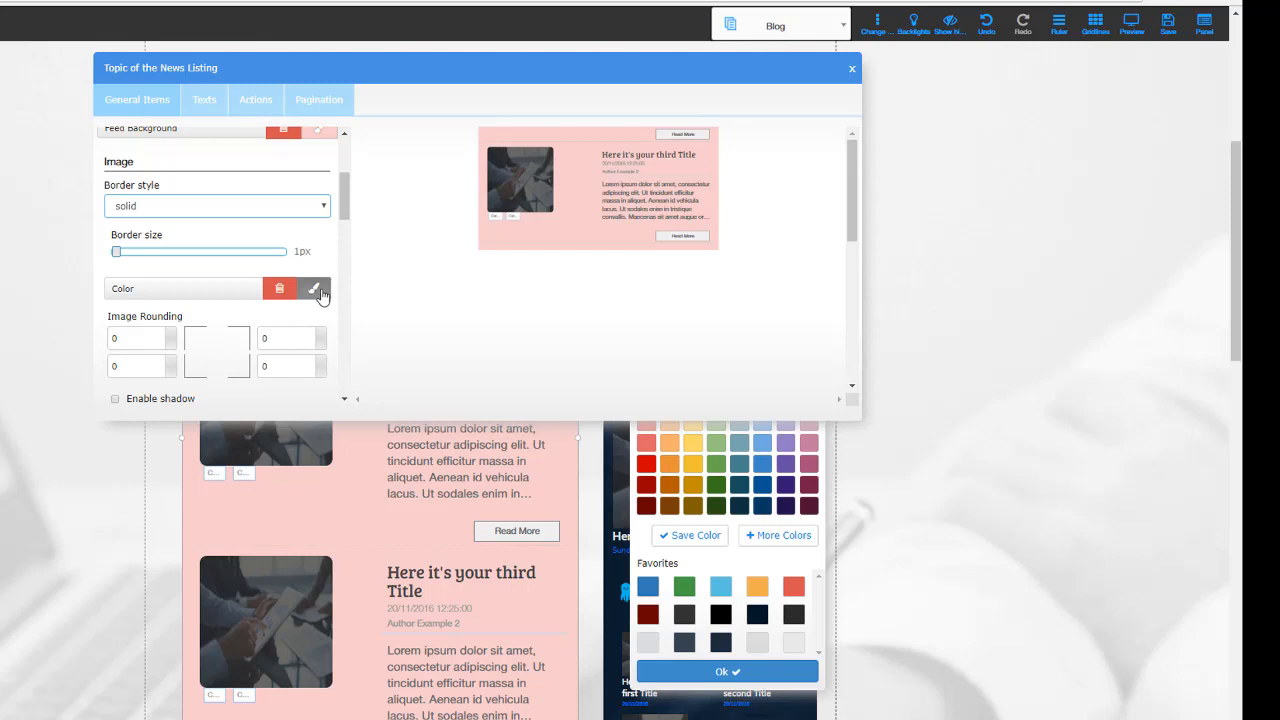
Step: Color the news list's image border bright red and set its size to 6px
{"action": "left_click", "coordinate": [318, 288]}
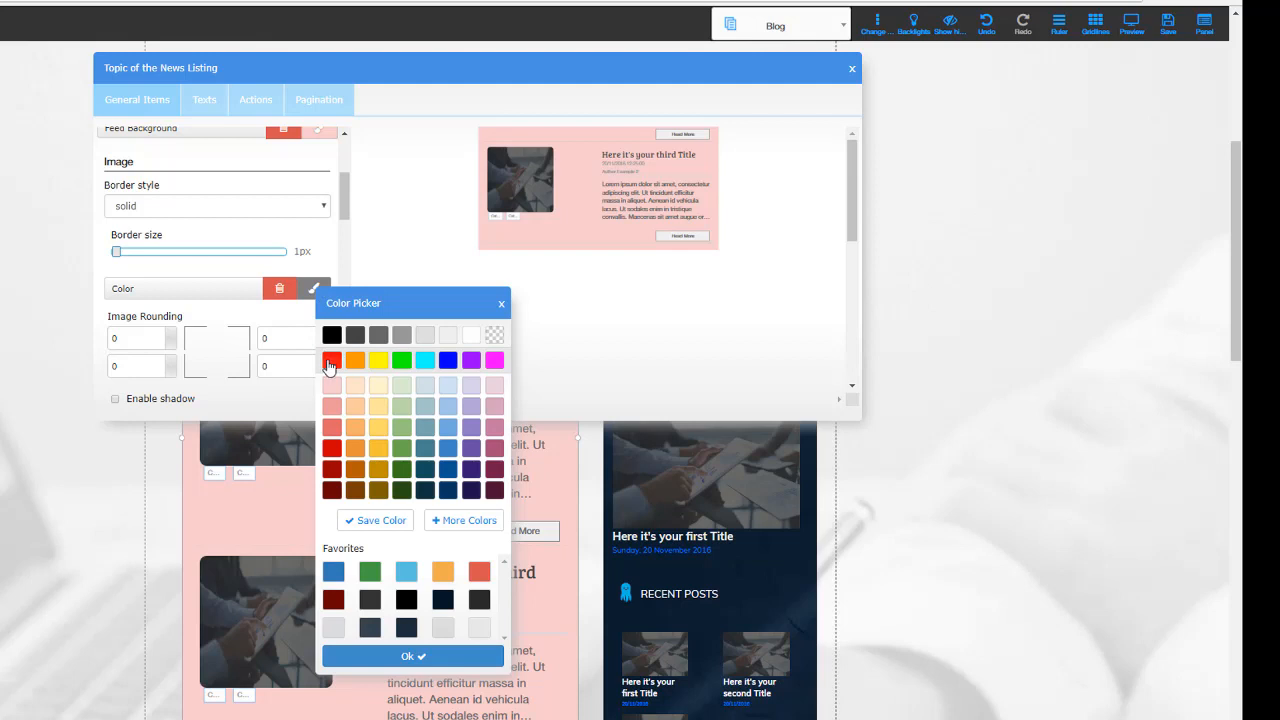
{"action": "left_click", "coordinate": [332, 363]}
{"action": "left_click", "coordinate": [116, 253]}
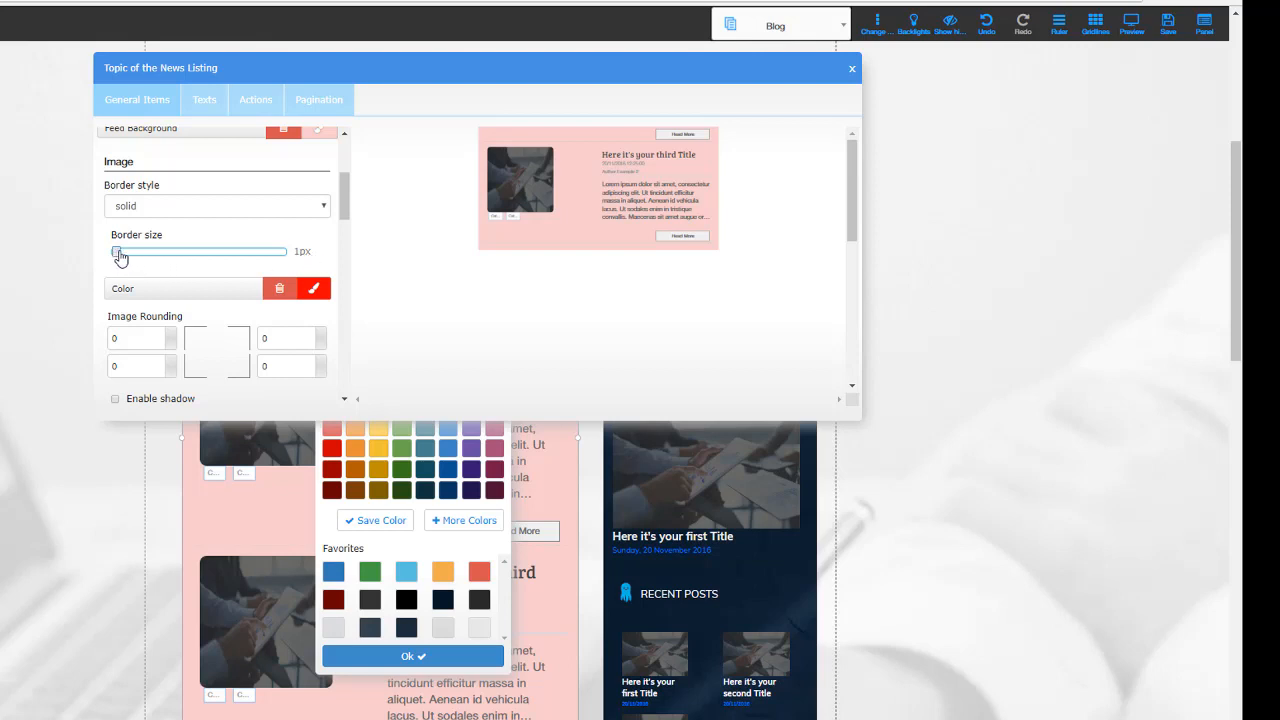
{"action": "left_click_drag", "start_coordinate": [117, 254], "coordinate": [154, 262]}
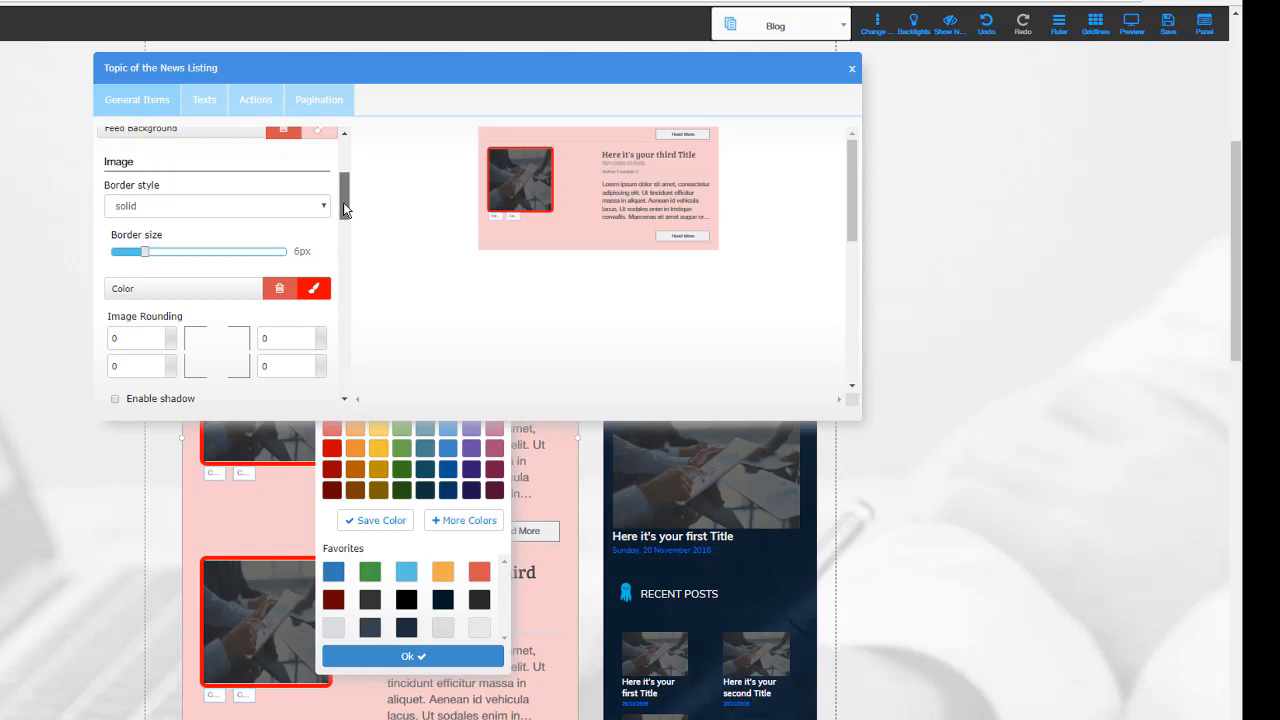
Step: Set the image rounding to 20 on all four corners of the news list images
{"action": "left_click_drag", "start_coordinate": [343, 208], "coordinate": [340, 236]}
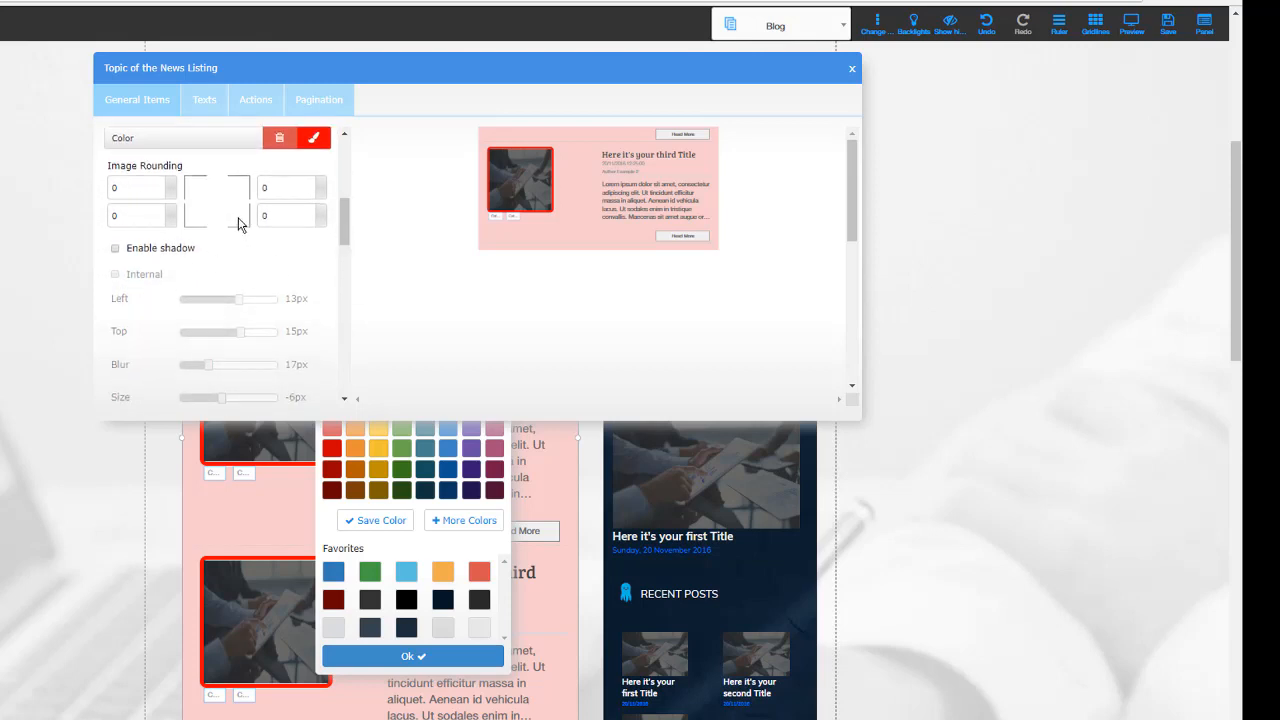
{"action": "left_click_drag", "start_coordinate": [130, 187], "coordinate": [104, 193]}
{"action": "key", "text": "Tab"}
{"action": "key", "text": "Tab"}
{"action": "key", "text": "Tab"}
{"action": "type", "text": "20"}
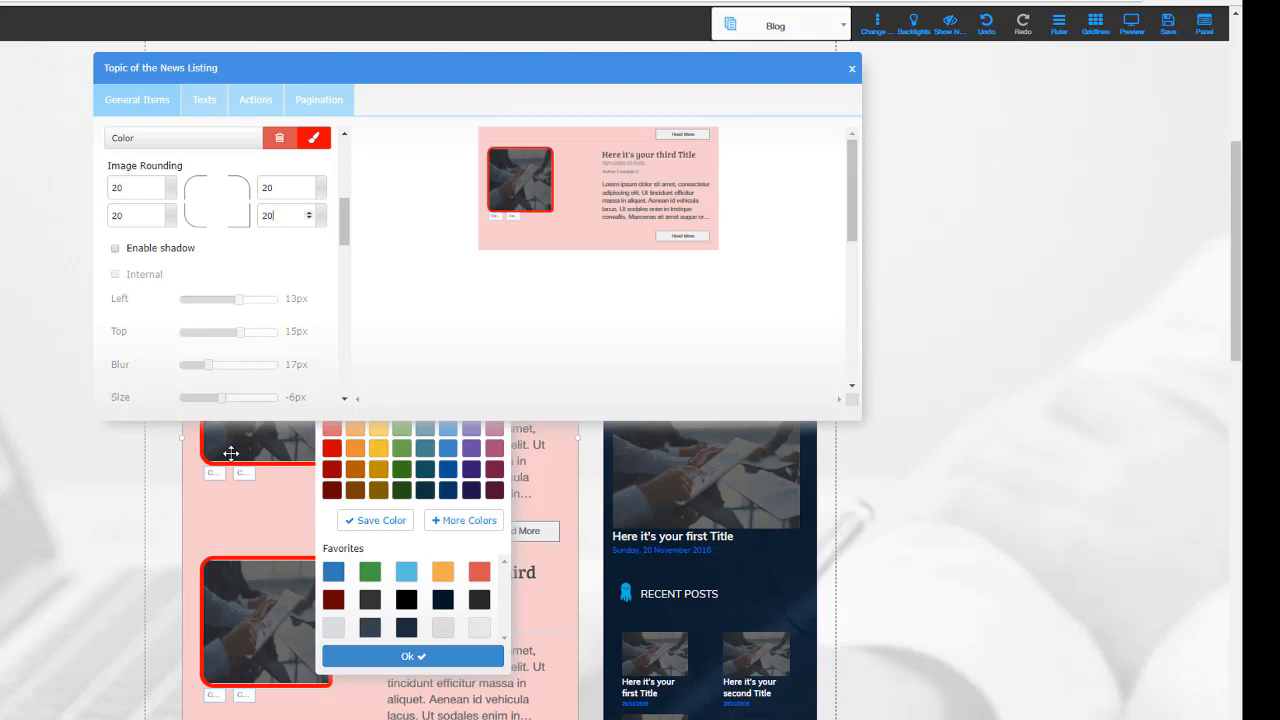
{"action": "left_click", "coordinate": [296, 267]}
Step: Enable the shadow on the news list images
{"action": "left_click", "coordinate": [115, 249]}
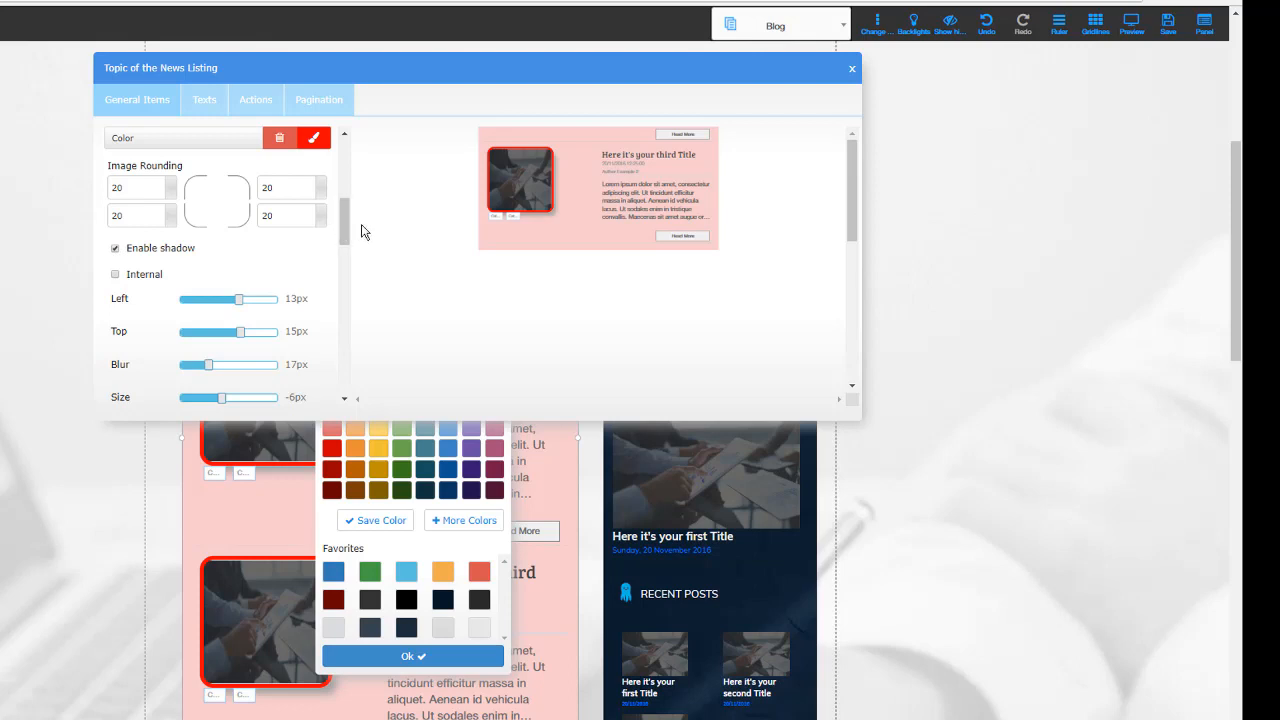
{"action": "scroll", "coordinate": [309, 370], "scroll_direction": "down", "scroll_amount": 1}
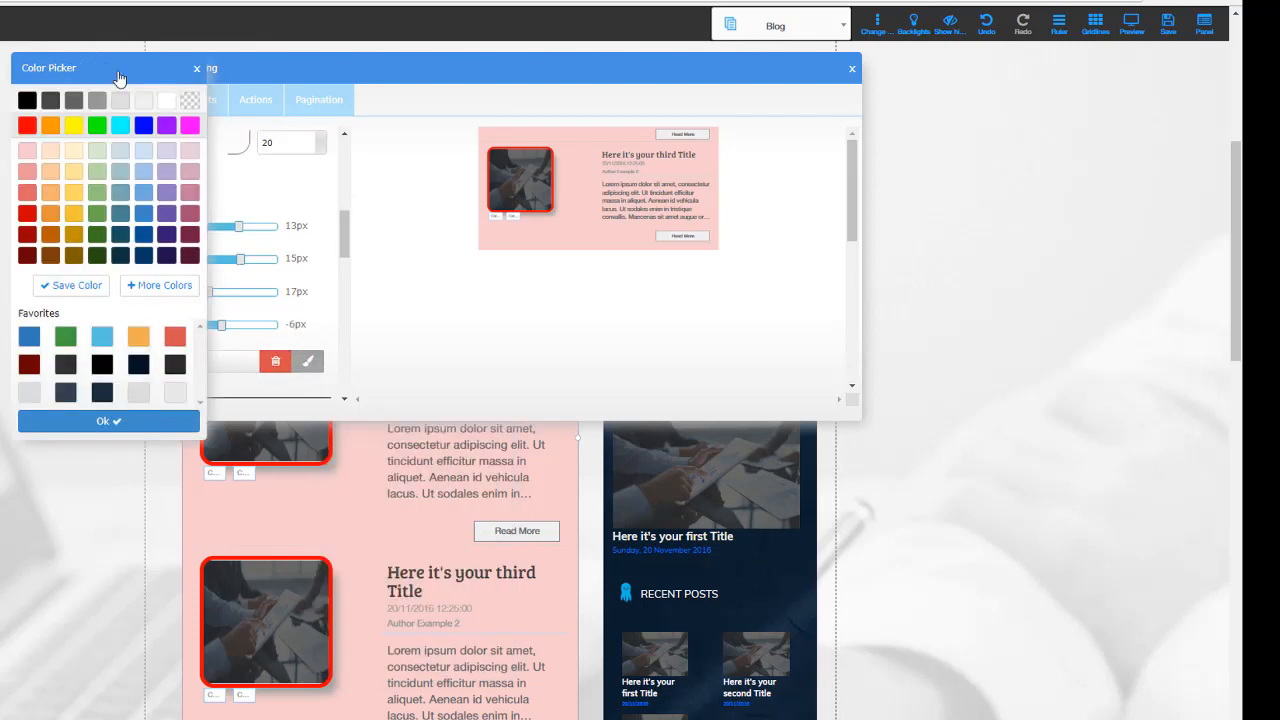
Step: Color the news list's image shadow green and set its left to 15px, top to 36px, blur to 31px and size to -19px
{"action": "left_click", "coordinate": [98, 214]}
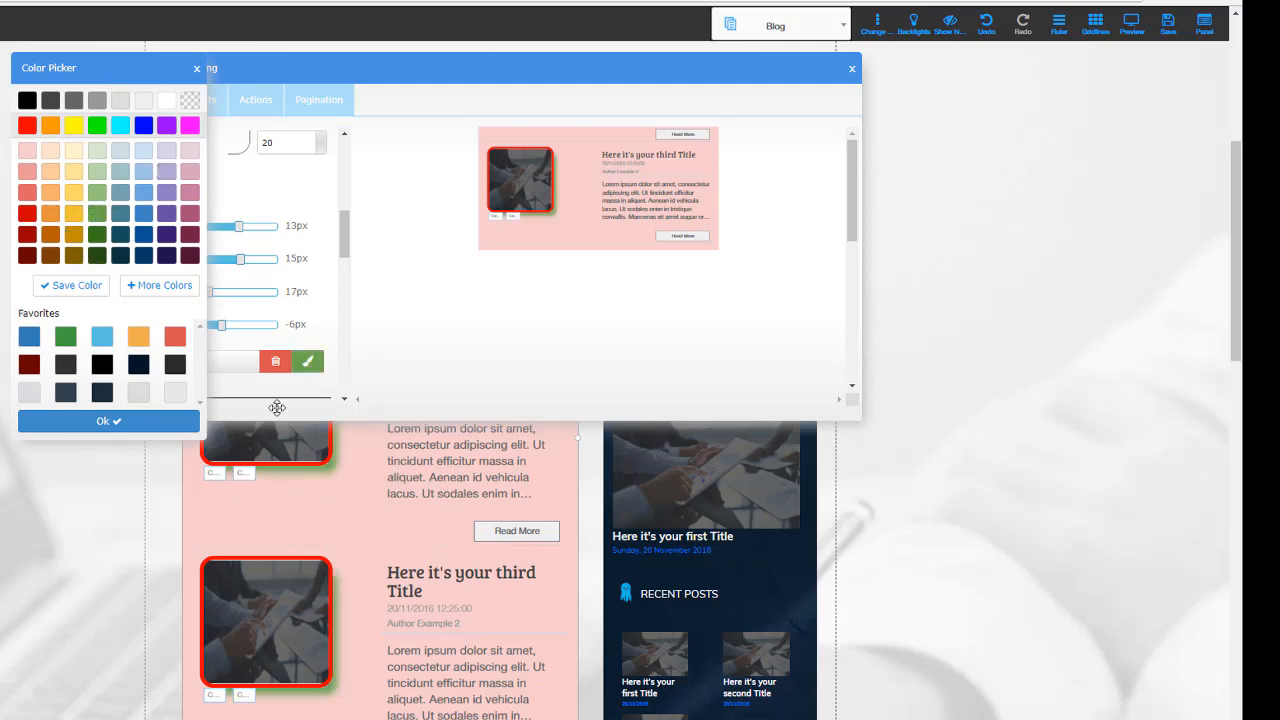
{"action": "left_click_drag", "start_coordinate": [139, 70], "coordinate": [742, 363]}
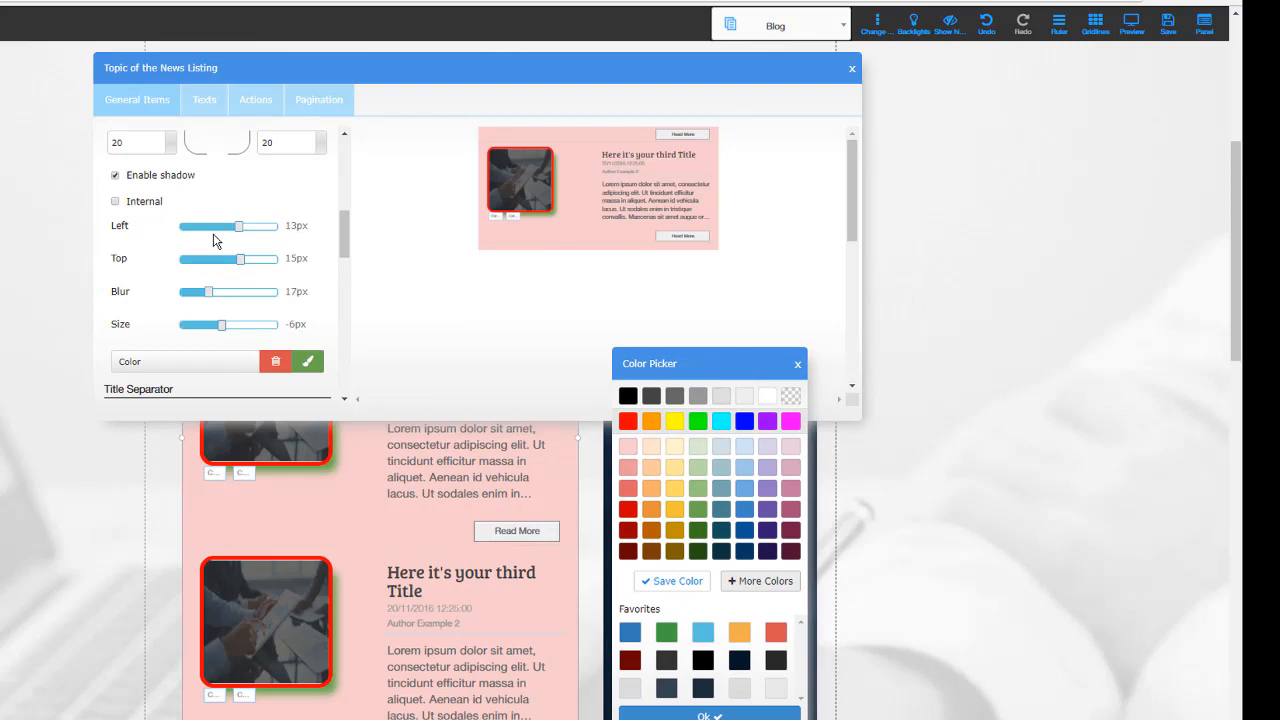
{"action": "left_click_drag", "start_coordinate": [239, 233], "coordinate": [260, 265]}
{"action": "left_click_drag", "start_coordinate": [206, 296], "coordinate": [212, 327]}
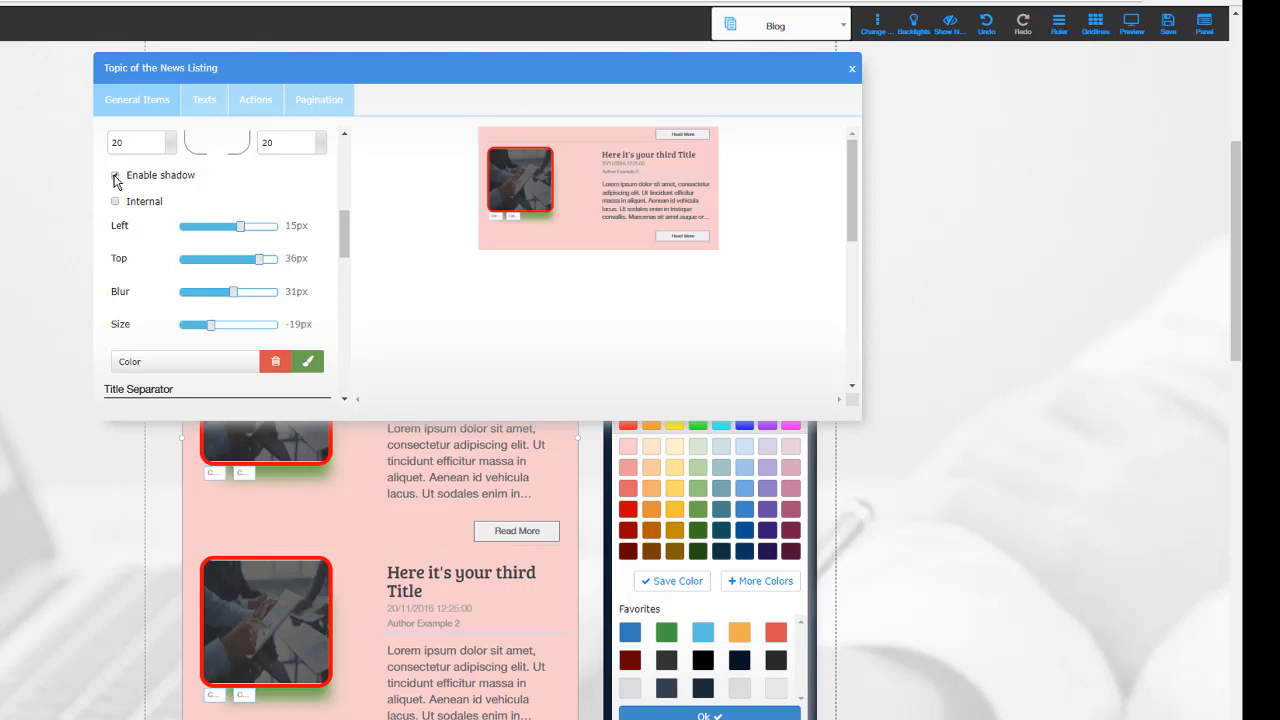
Step: Try an internal dark blue image shadow with left at -5px, and disable the image shadow
{"action": "left_click", "coordinate": [115, 202]}
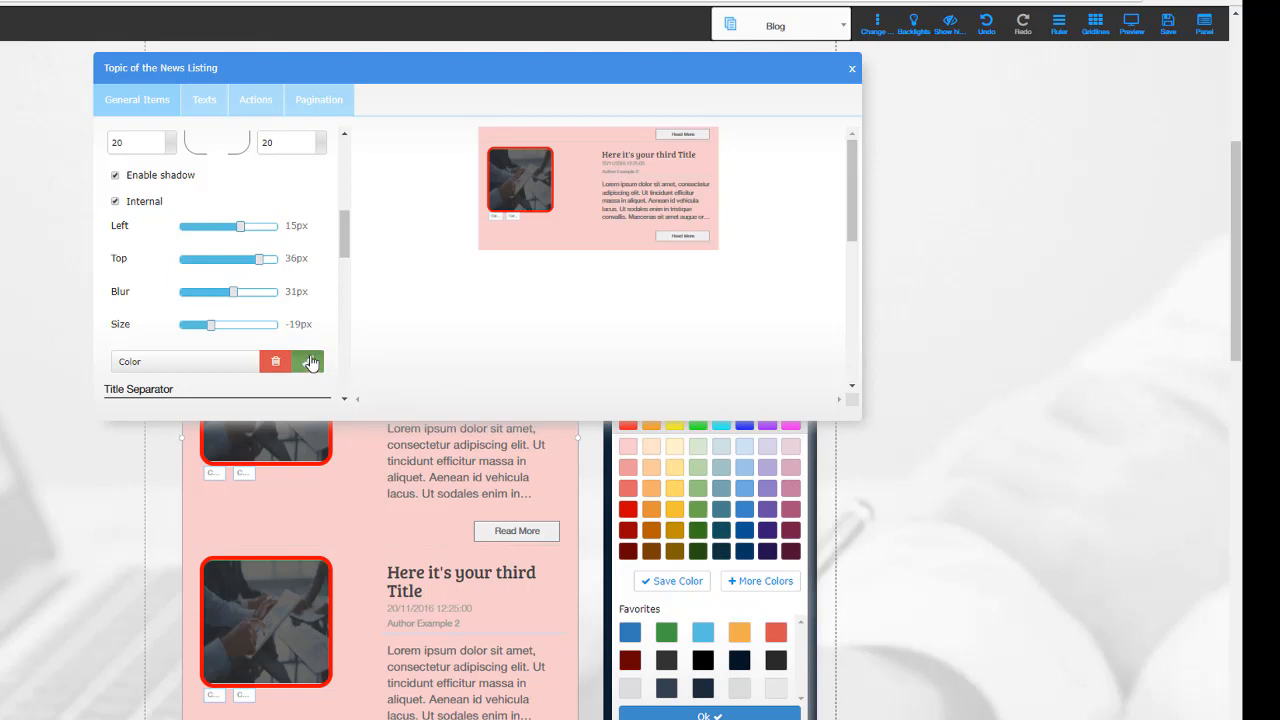
{"action": "left_click", "coordinate": [311, 362]}
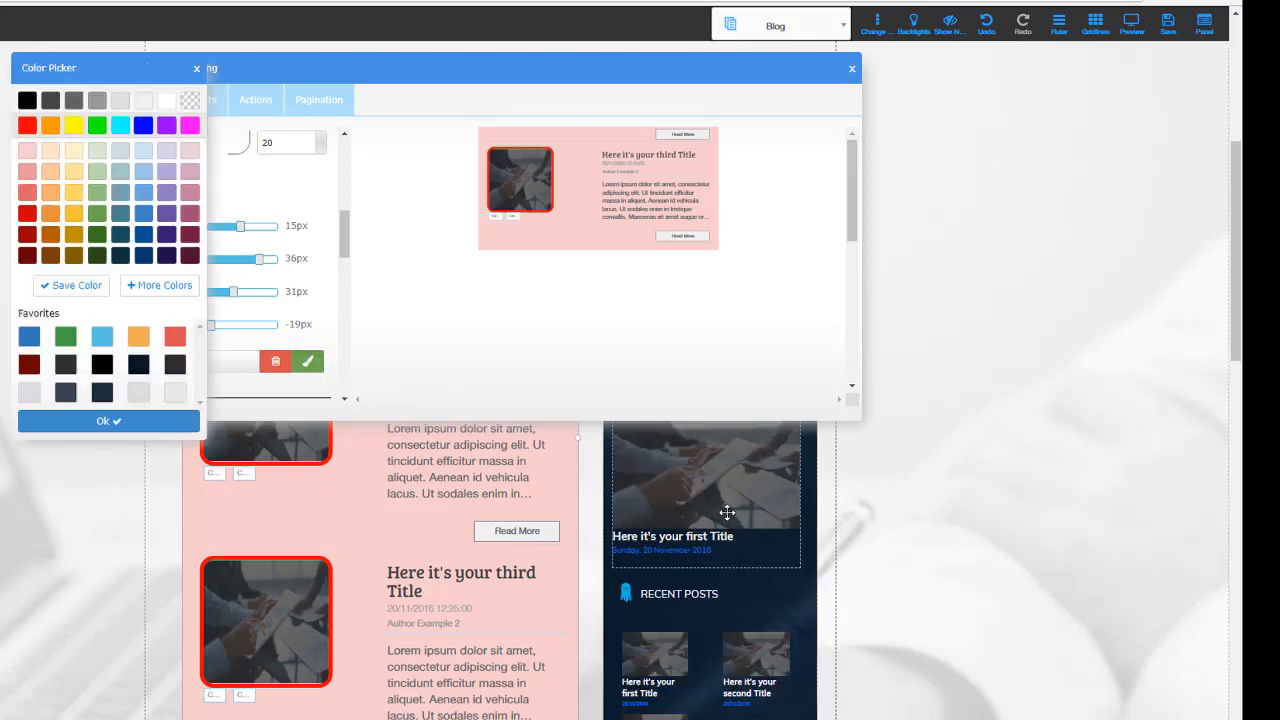
{"action": "left_click", "coordinate": [146, 258]}
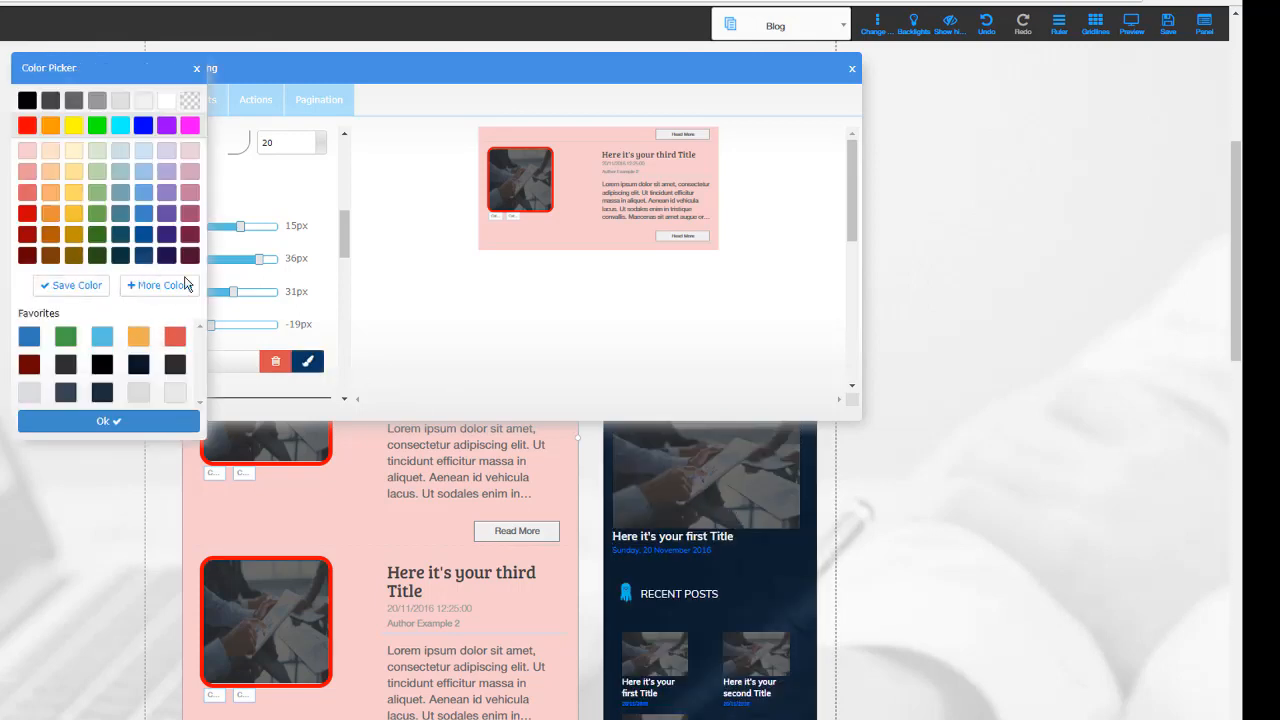
{"action": "left_click", "coordinate": [303, 210]}
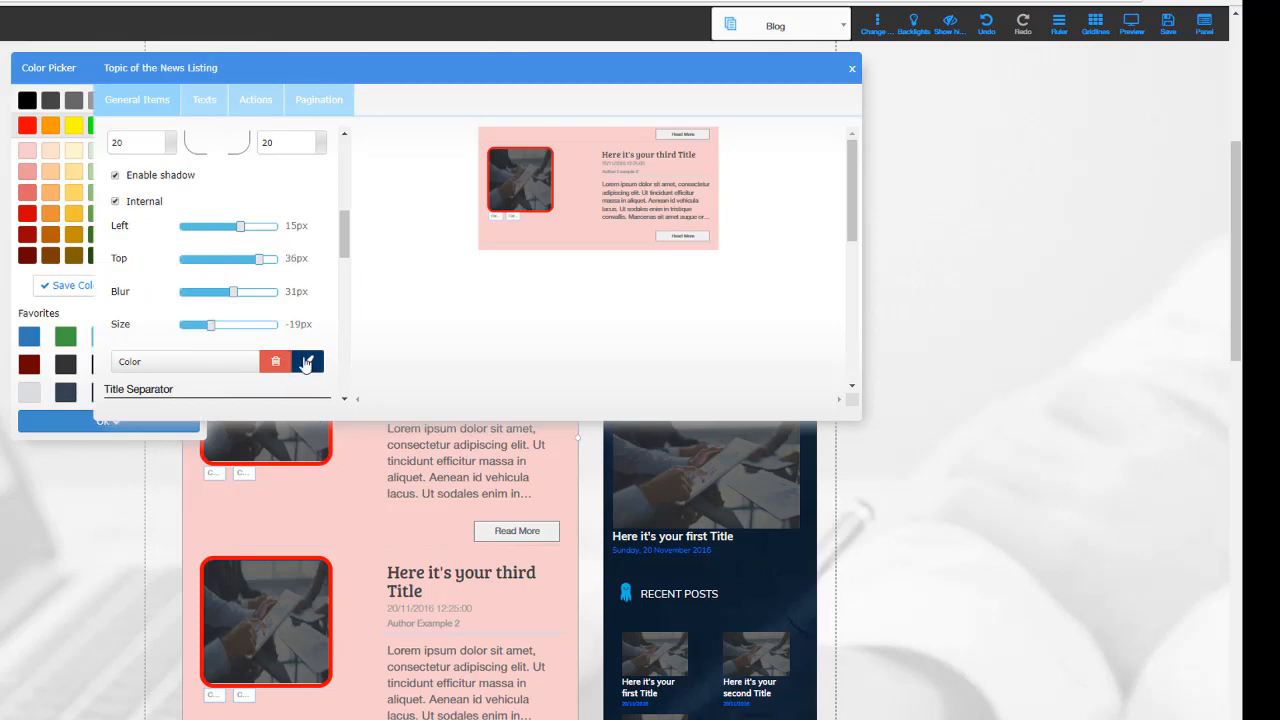
{"action": "mouse_move", "coordinate": [240, 230]}
{"action": "left_mouse_down"}
{"action": "mouse_move", "coordinate": [257, 231]}
{"action": "mouse_move", "coordinate": [226, 227]}
{"action": "left_mouse_up"}
{"action": "left_click", "coordinate": [115, 176]}
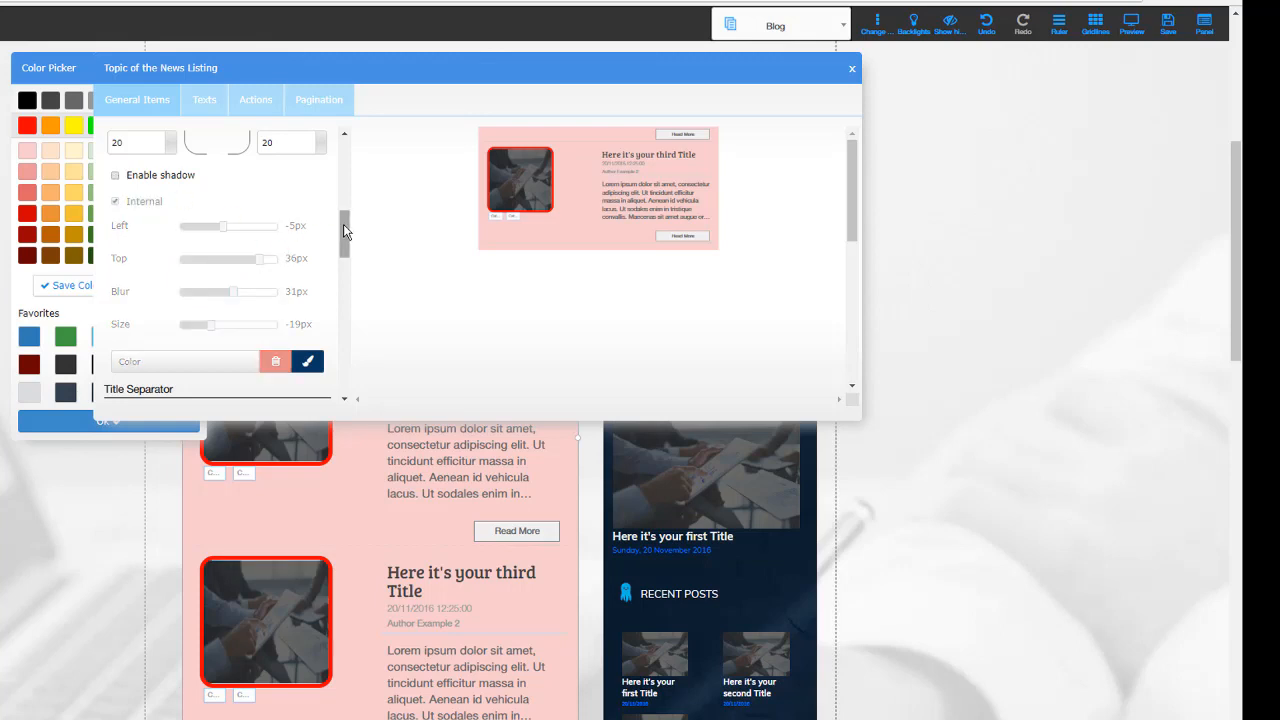
Step: Color the title separator bright green and set its border size to 5px
{"action": "left_click_drag", "start_coordinate": [343, 224], "coordinate": [344, 287]}
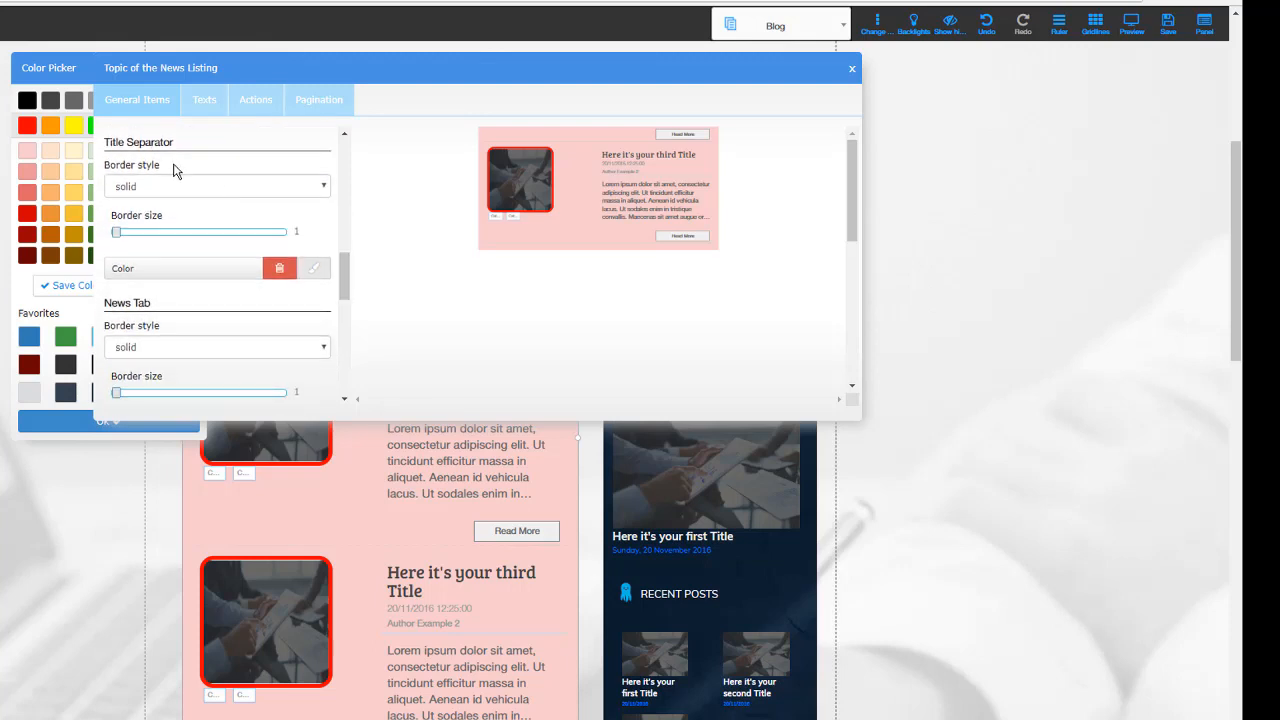
{"action": "left_click", "coordinate": [314, 276]}
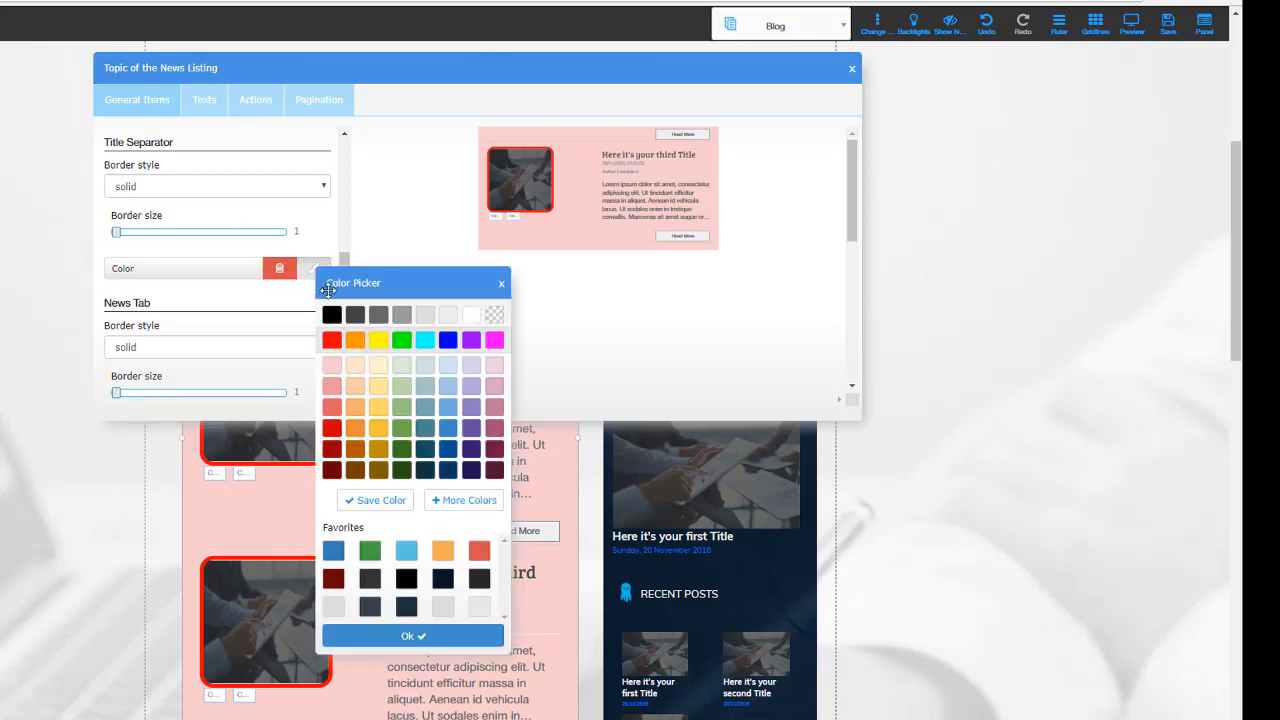
{"action": "left_click", "coordinate": [403, 341]}
{"action": "left_click_drag", "start_coordinate": [117, 236], "coordinate": [143, 239]}
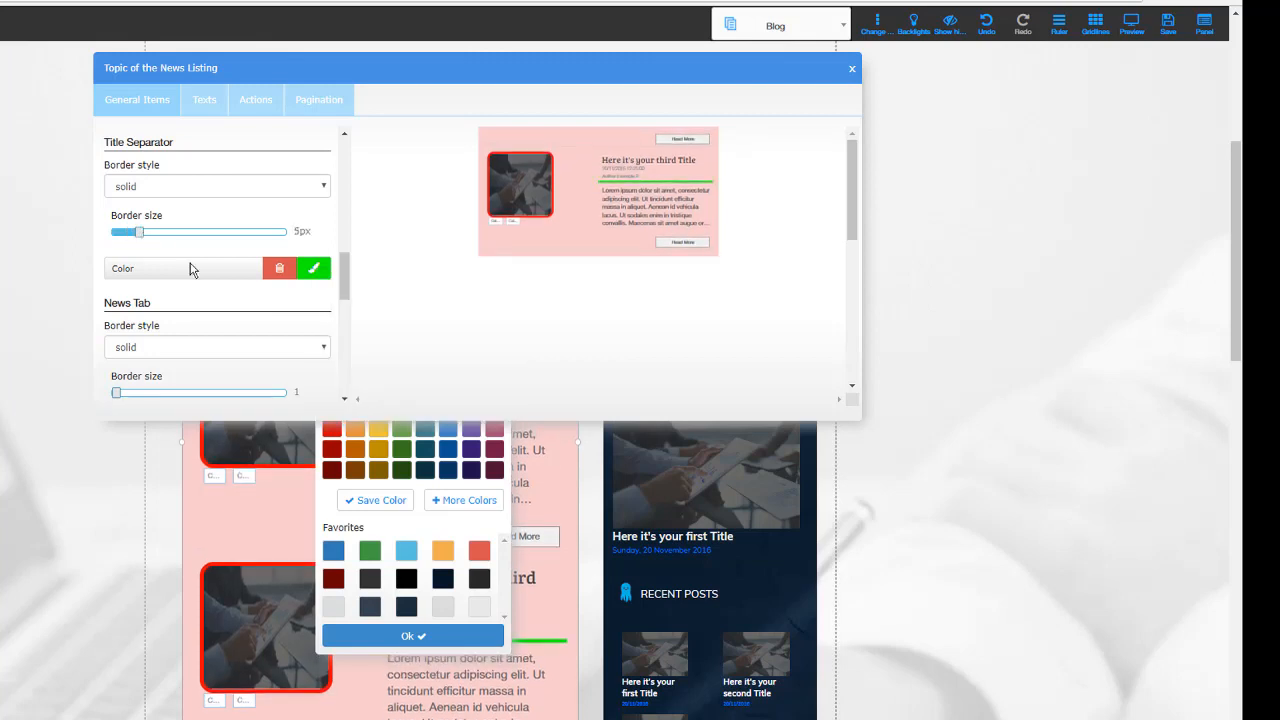
{"action": "left_click", "coordinate": [478, 518]}
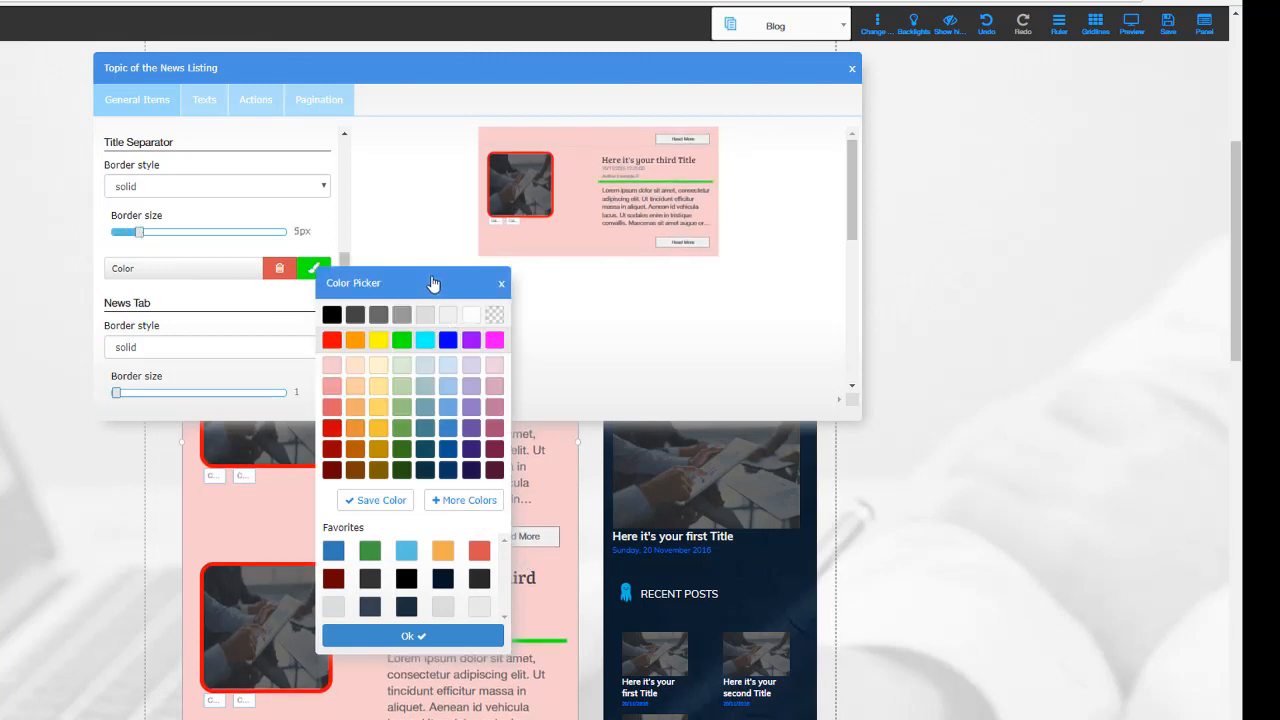
{"action": "left_click_drag", "start_coordinate": [431, 283], "coordinate": [742, 393]}
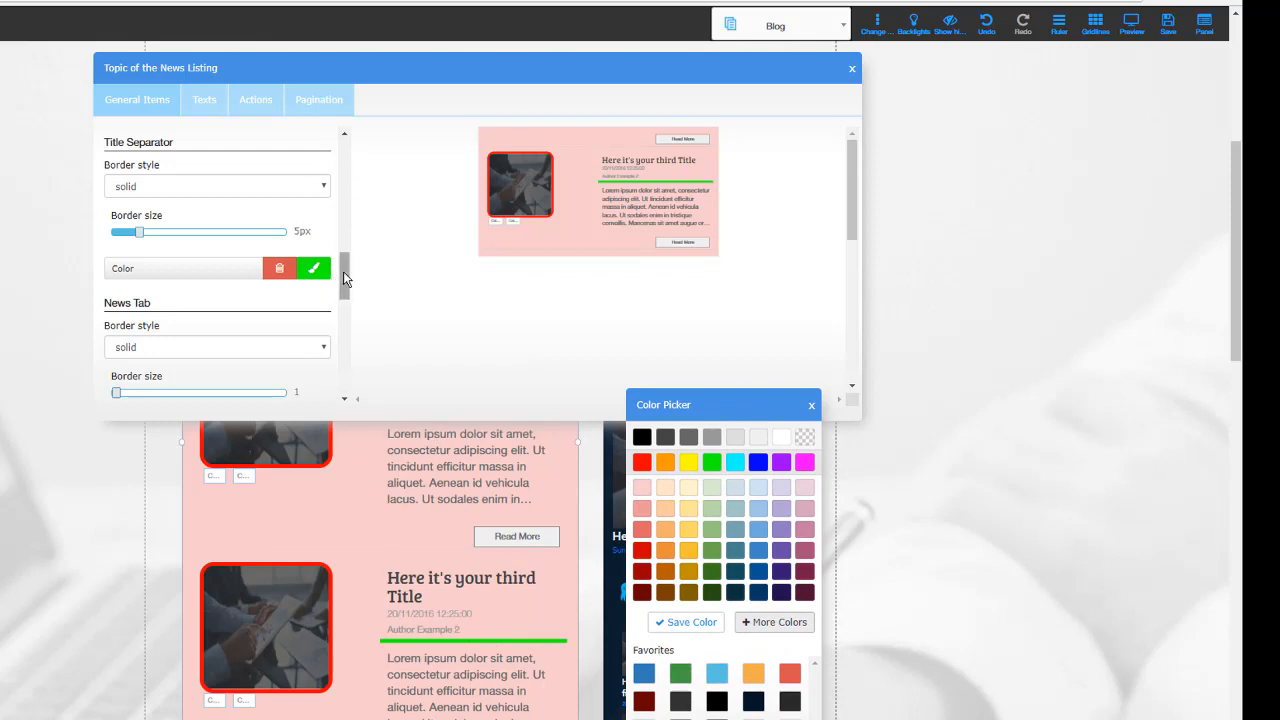
Step: Color the News Tab border dark blue and set its size to 7px
{"action": "left_click_drag", "start_coordinate": [343, 271], "coordinate": [343, 293]}
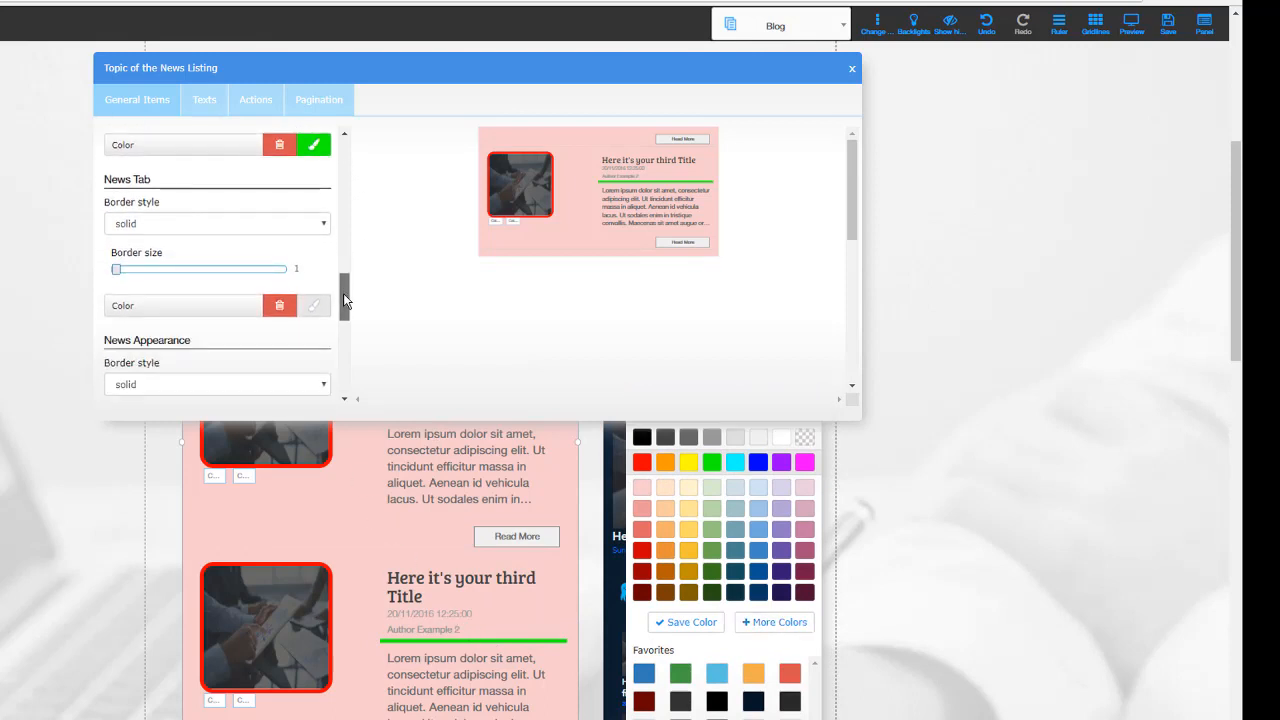
{"action": "left_click", "coordinate": [313, 305]}
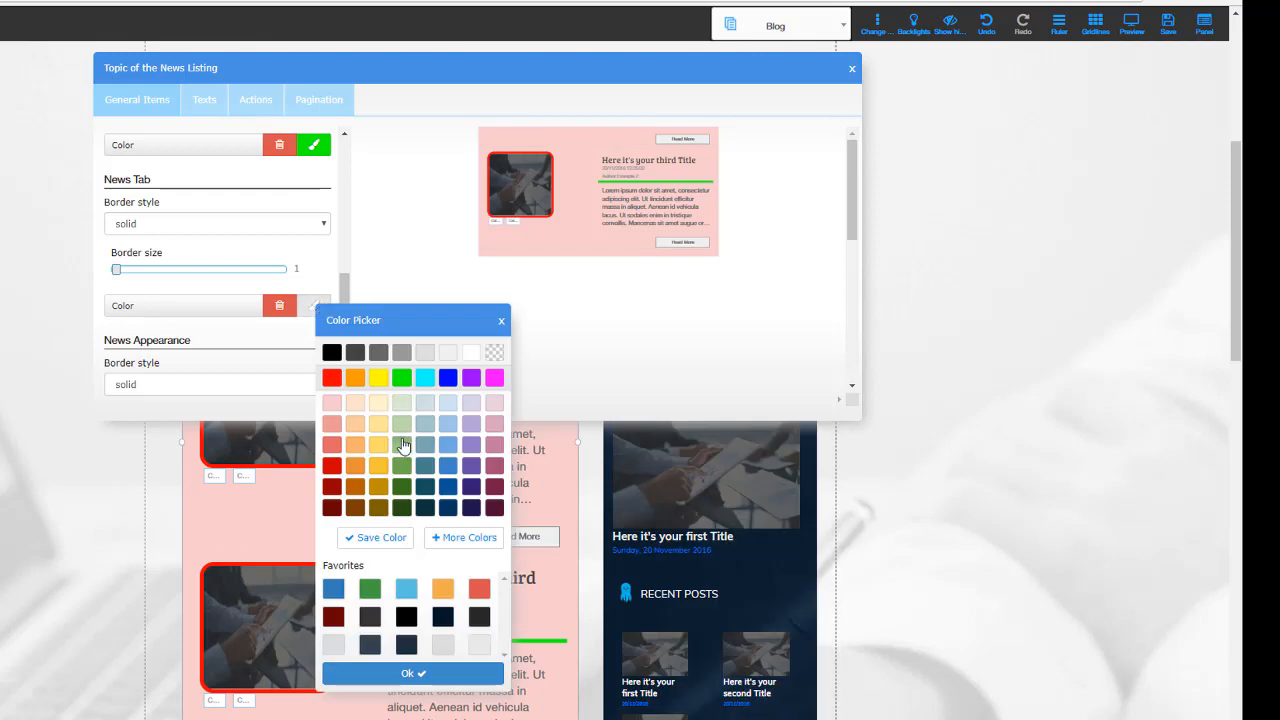
{"action": "left_click", "coordinate": [452, 494]}
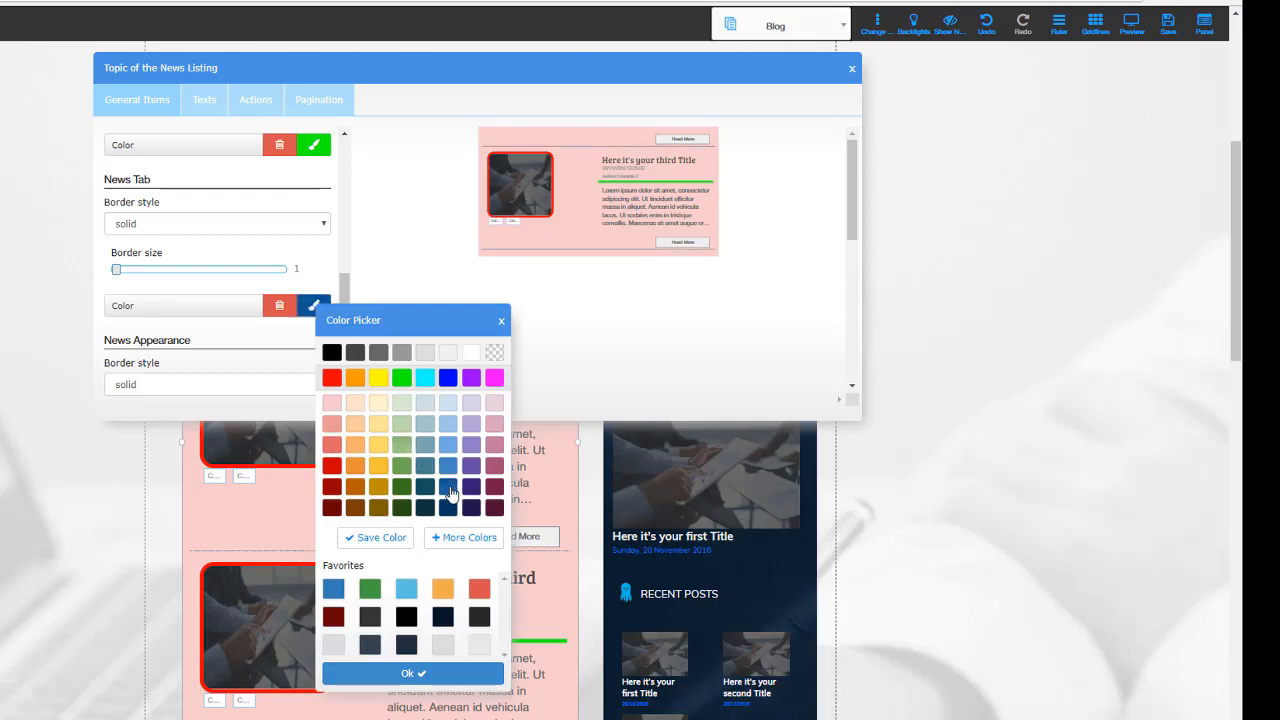
{"action": "left_click", "coordinate": [119, 272]}
{"action": "left_click_drag", "start_coordinate": [119, 272], "coordinate": [153, 280]}
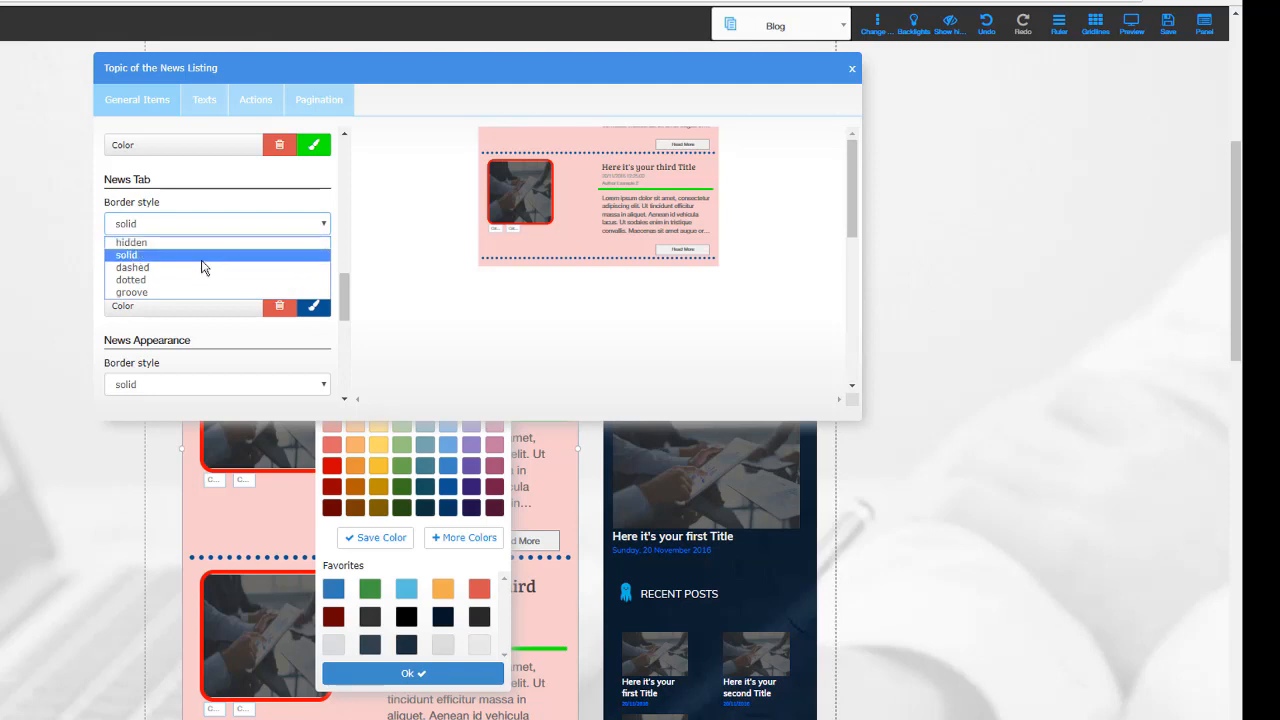
Step: Try the dashed border style on the News Tab, and set it to solid
{"action": "left_click", "coordinate": [199, 267]}
{"action": "left_click", "coordinate": [326, 226]}
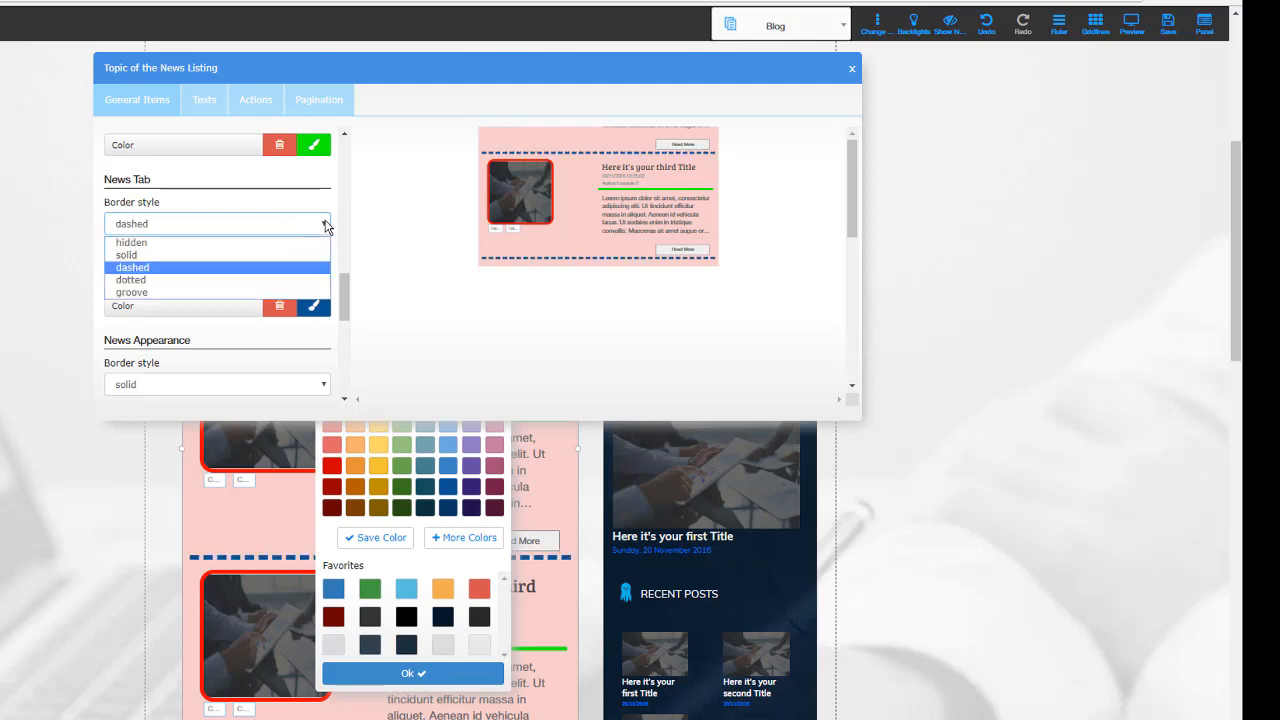
{"action": "left_click", "coordinate": [221, 252]}
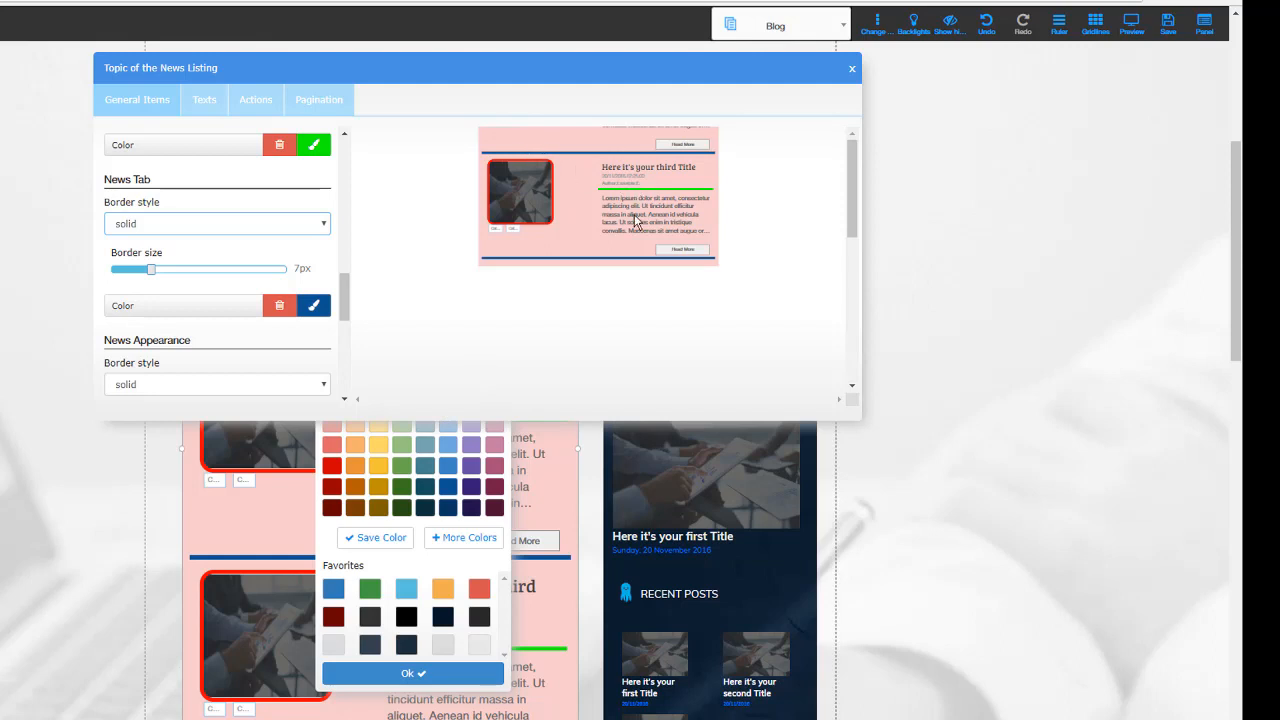
Step: Color the News Appearance border magenta and set its size to 9px
{"action": "left_click_drag", "start_coordinate": [346, 300], "coordinate": [345, 334]}
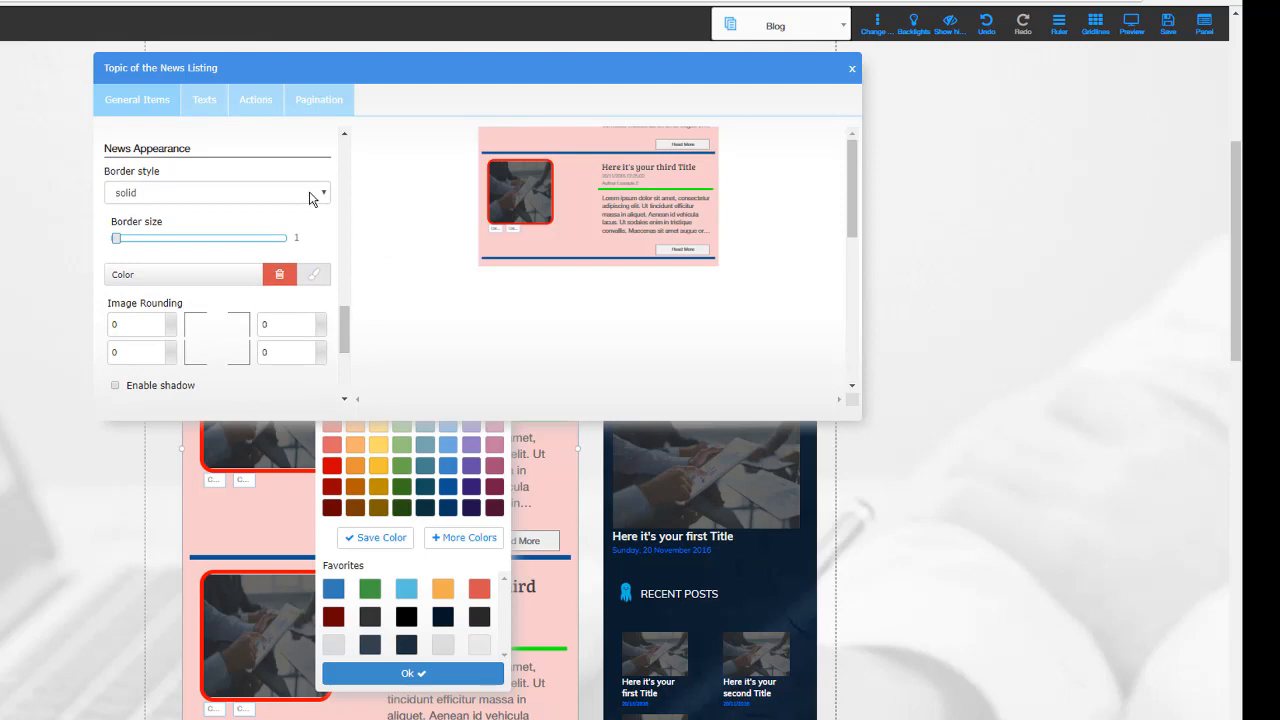
{"action": "left_click", "coordinate": [313, 283]}
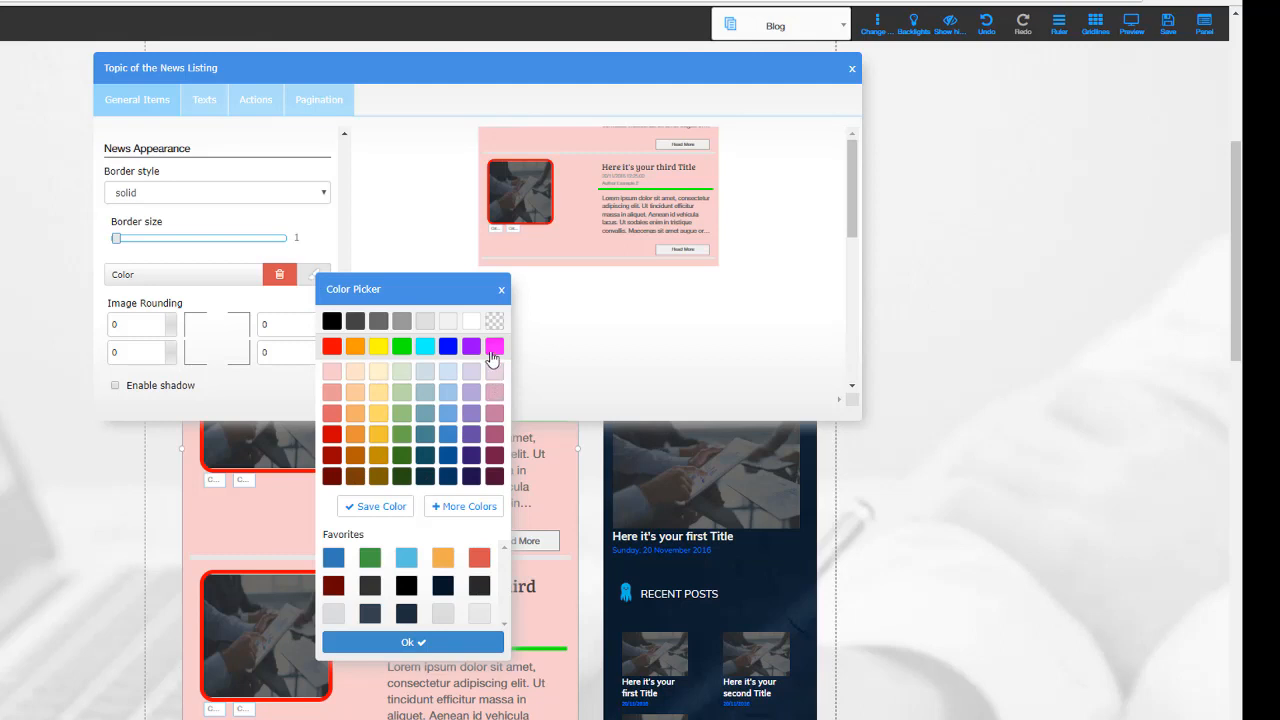
{"action": "left_click", "coordinate": [494, 347]}
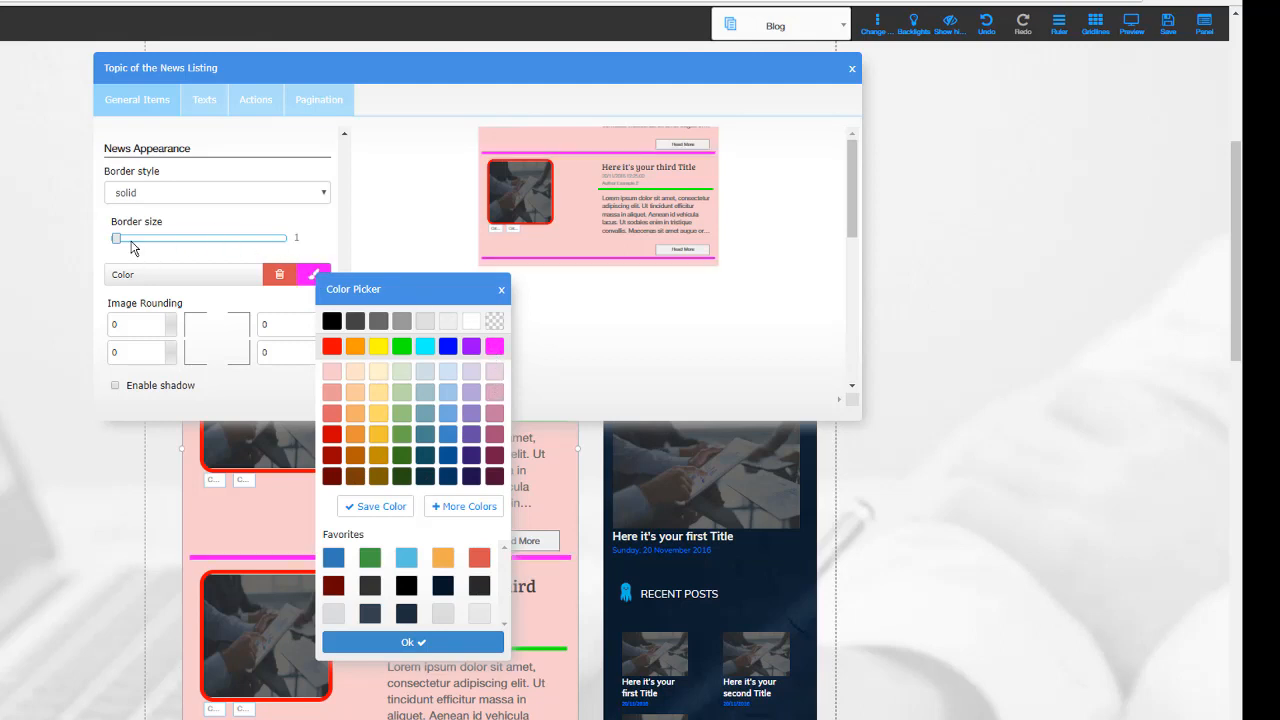
{"action": "left_click_drag", "start_coordinate": [116, 238], "coordinate": [166, 246]}
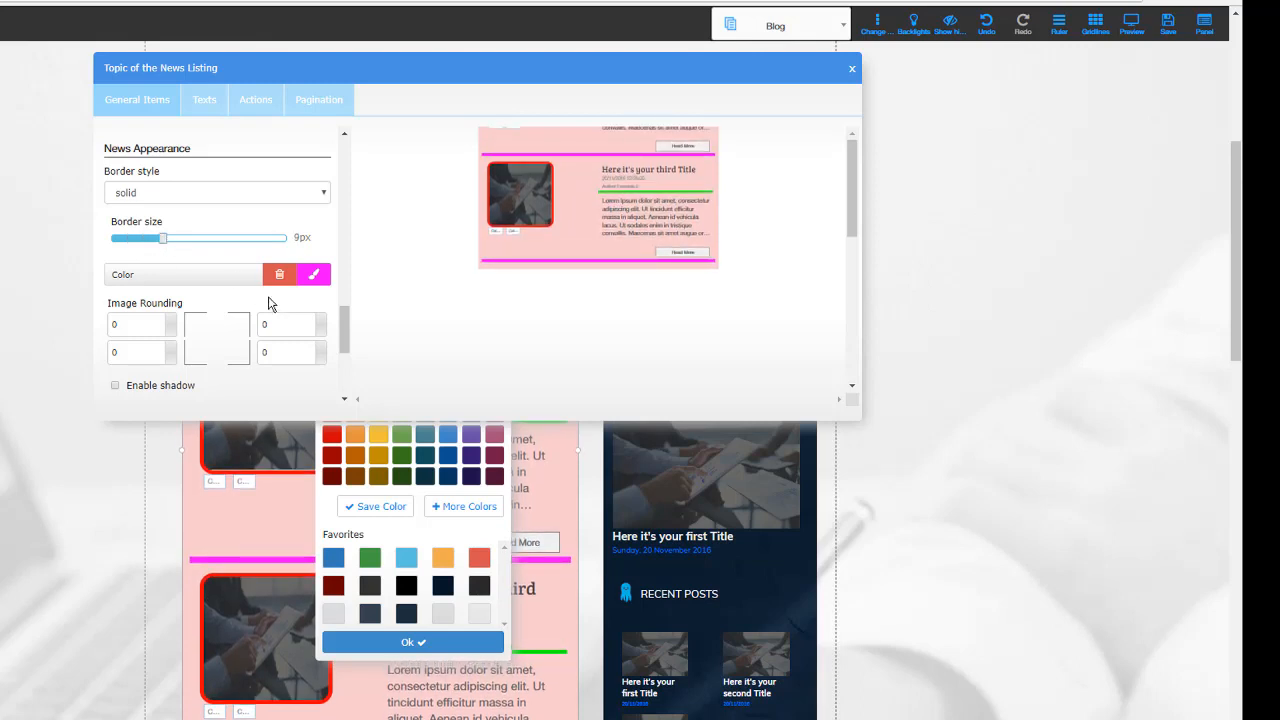
Step: Set the News Appearance rounding to 20 on all four corners
{"action": "scroll", "coordinate": [346, 330], "scroll_direction": "down", "scroll_amount": 1}
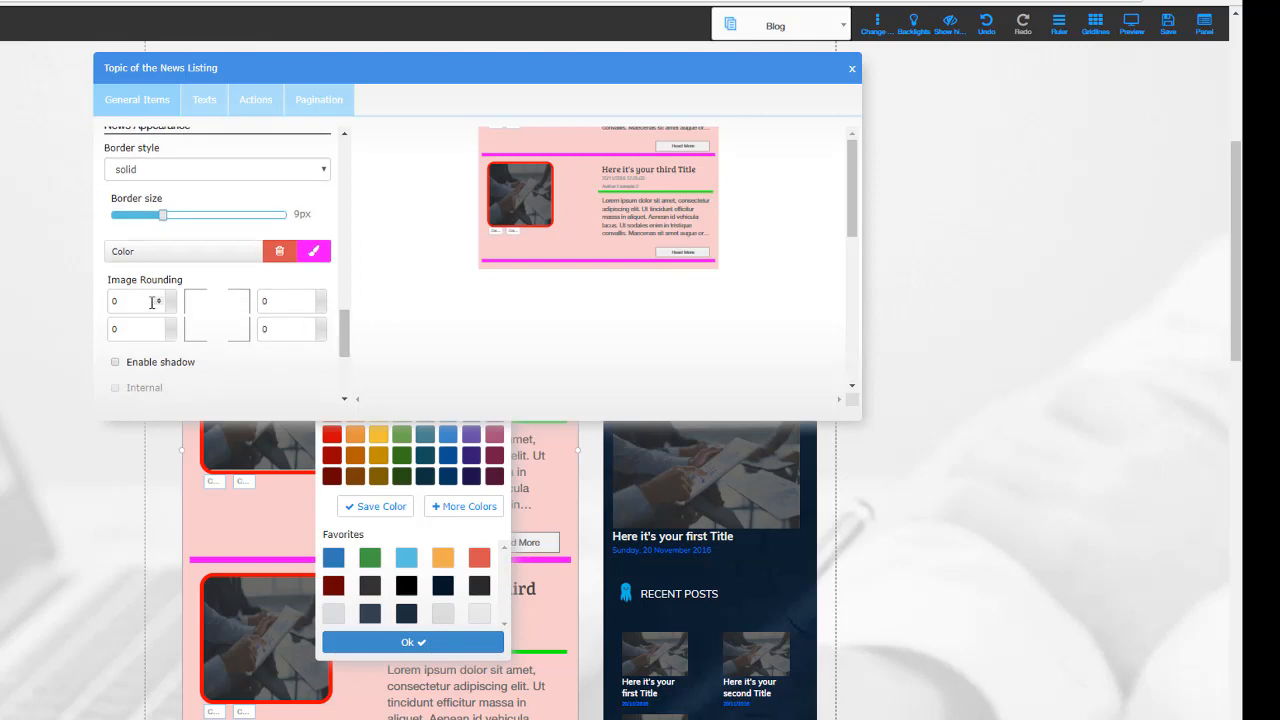
{"action": "scroll", "coordinate": [348, 331], "scroll_direction": "down", "scroll_amount": 3}
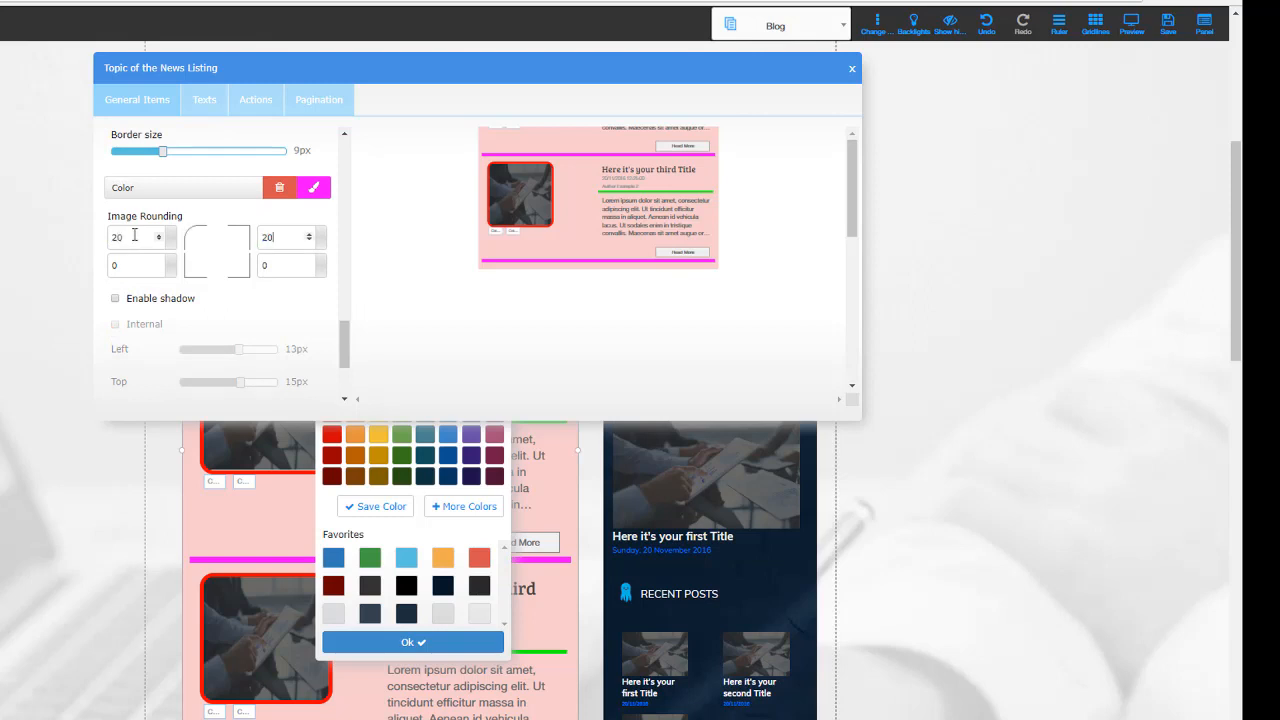
{"action": "key", "text": "Tab"}
{"action": "key", "text": "Tab"}
{"action": "key", "text": "BackSpace"}
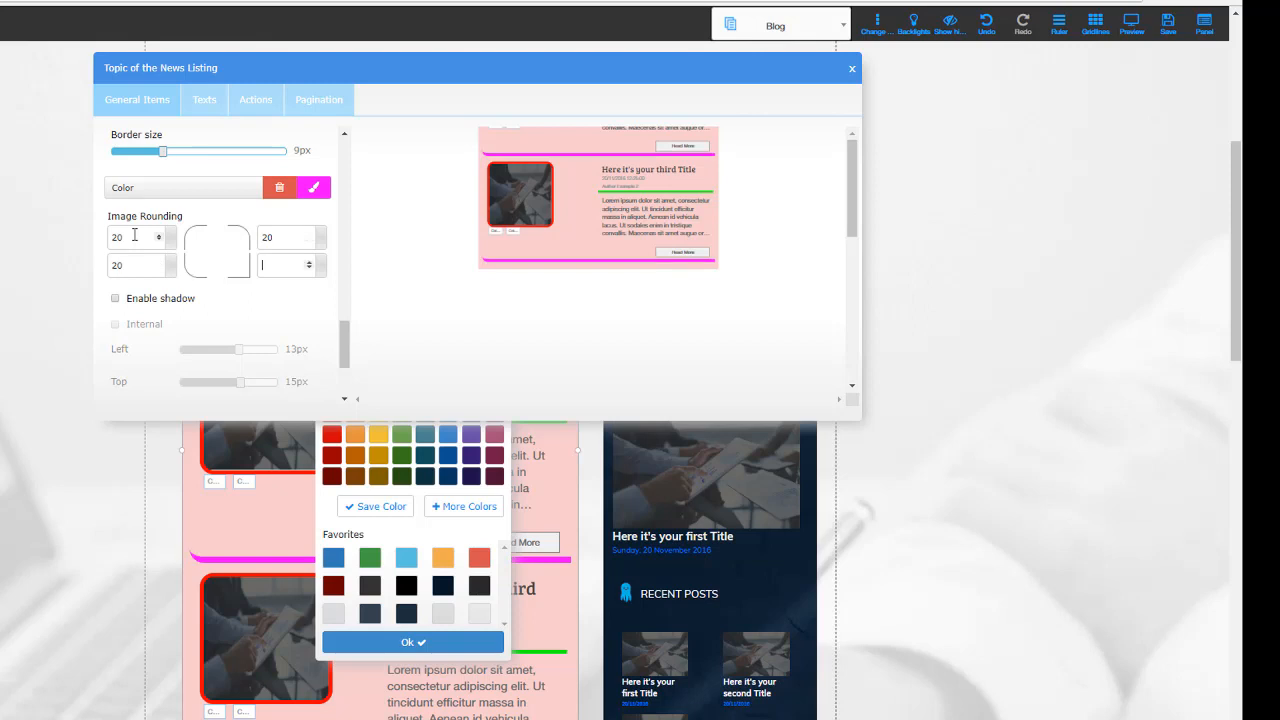
{"action": "left_click", "coordinate": [267, 291]}
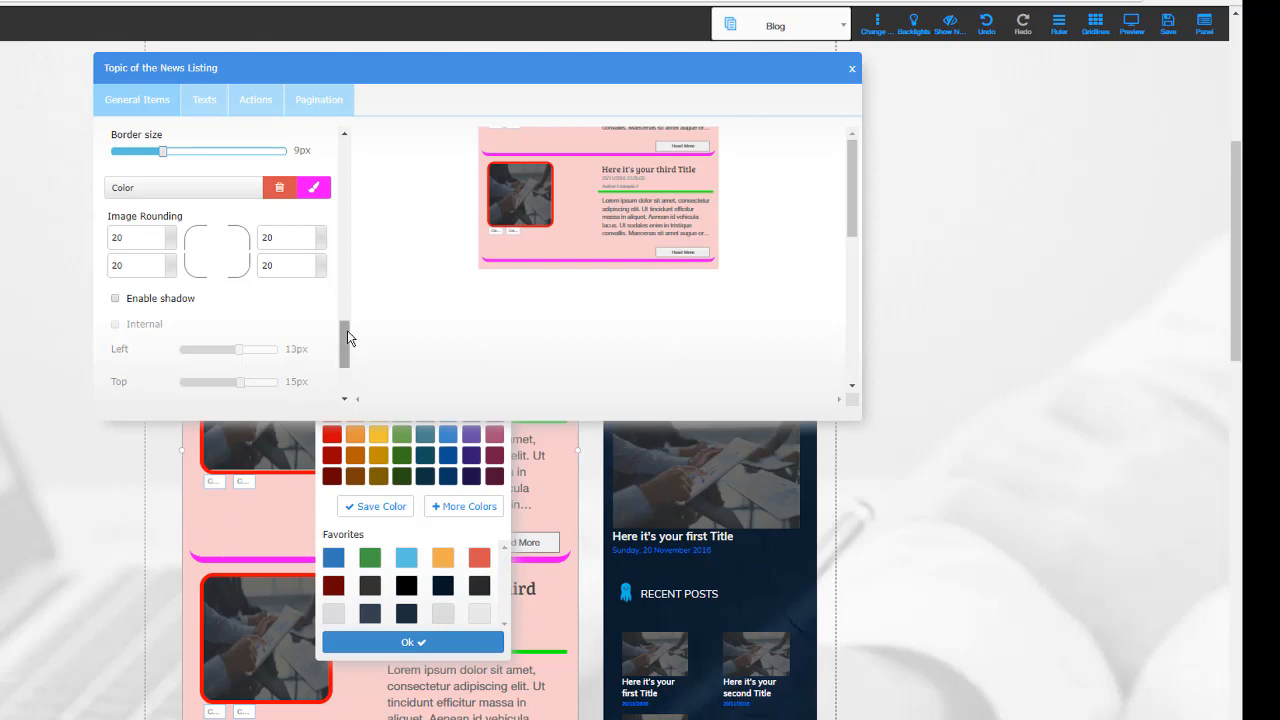
Step: Try a news spacing of 66px, and reduce it to 12px
{"action": "left_click_drag", "start_coordinate": [348, 338], "coordinate": [351, 366]}
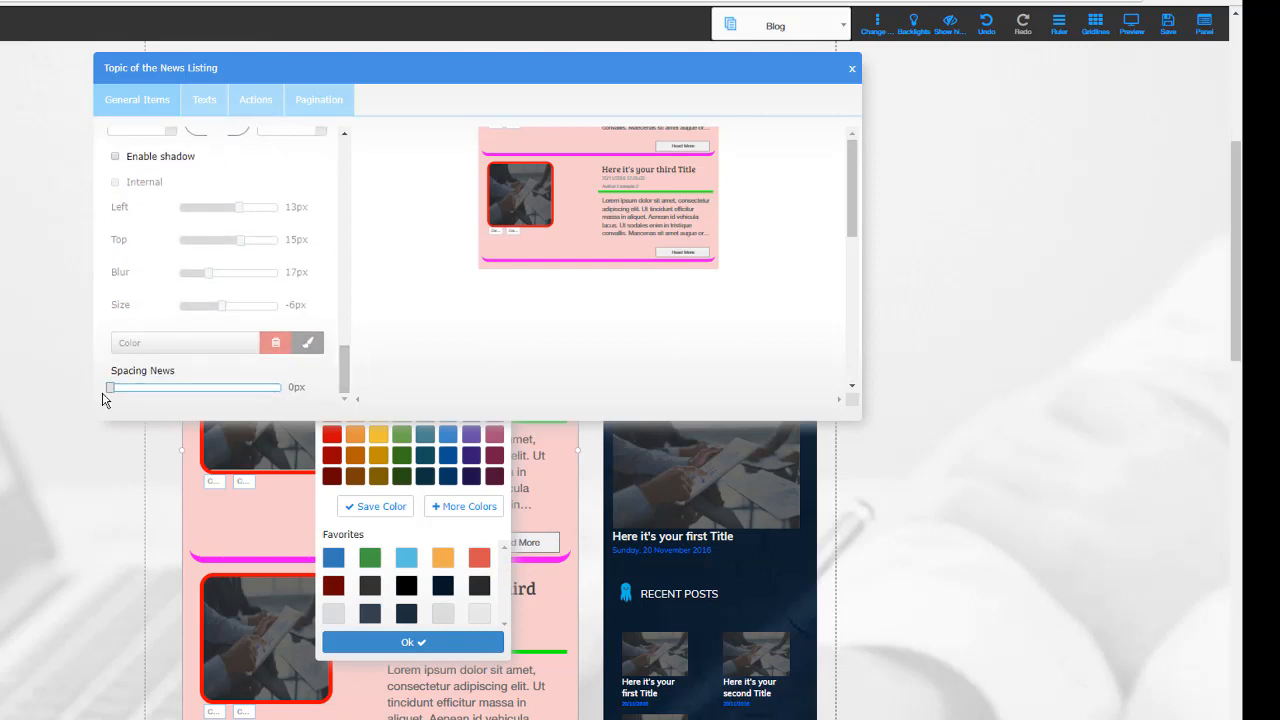
{"action": "left_click_drag", "start_coordinate": [112, 393], "coordinate": [224, 404]}
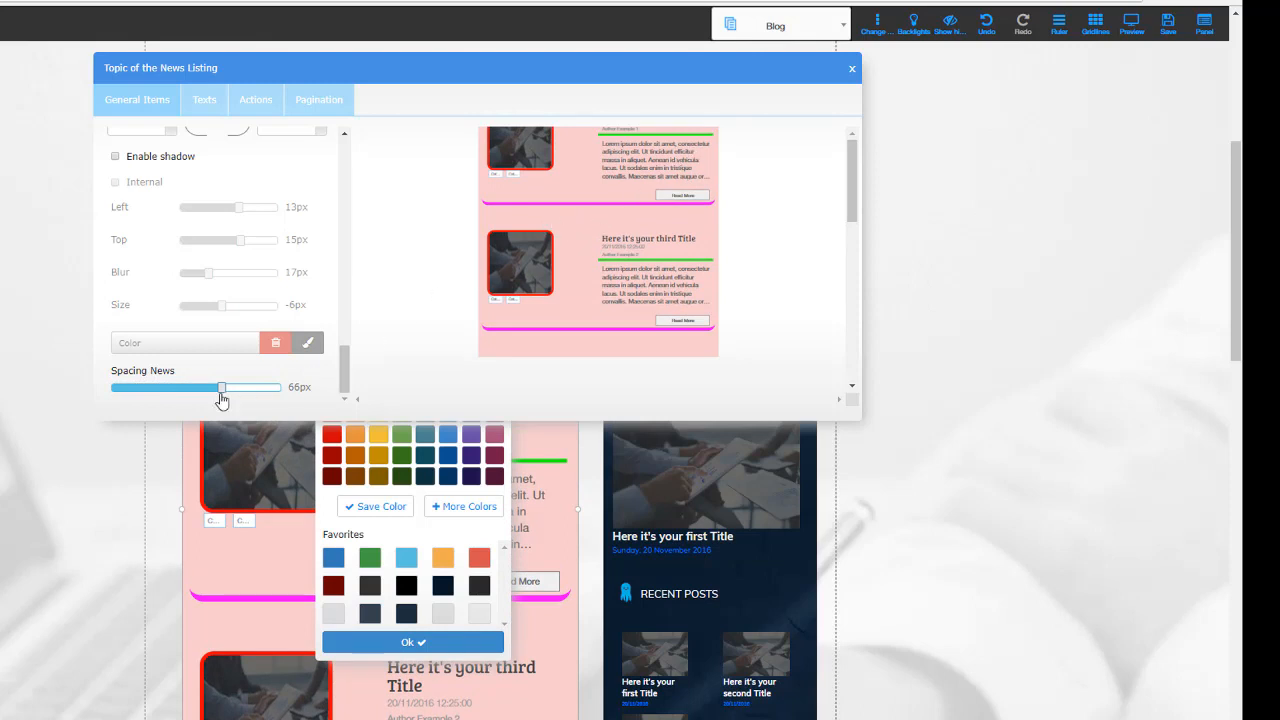
{"action": "left_click_drag", "start_coordinate": [217, 394], "coordinate": [132, 397]}
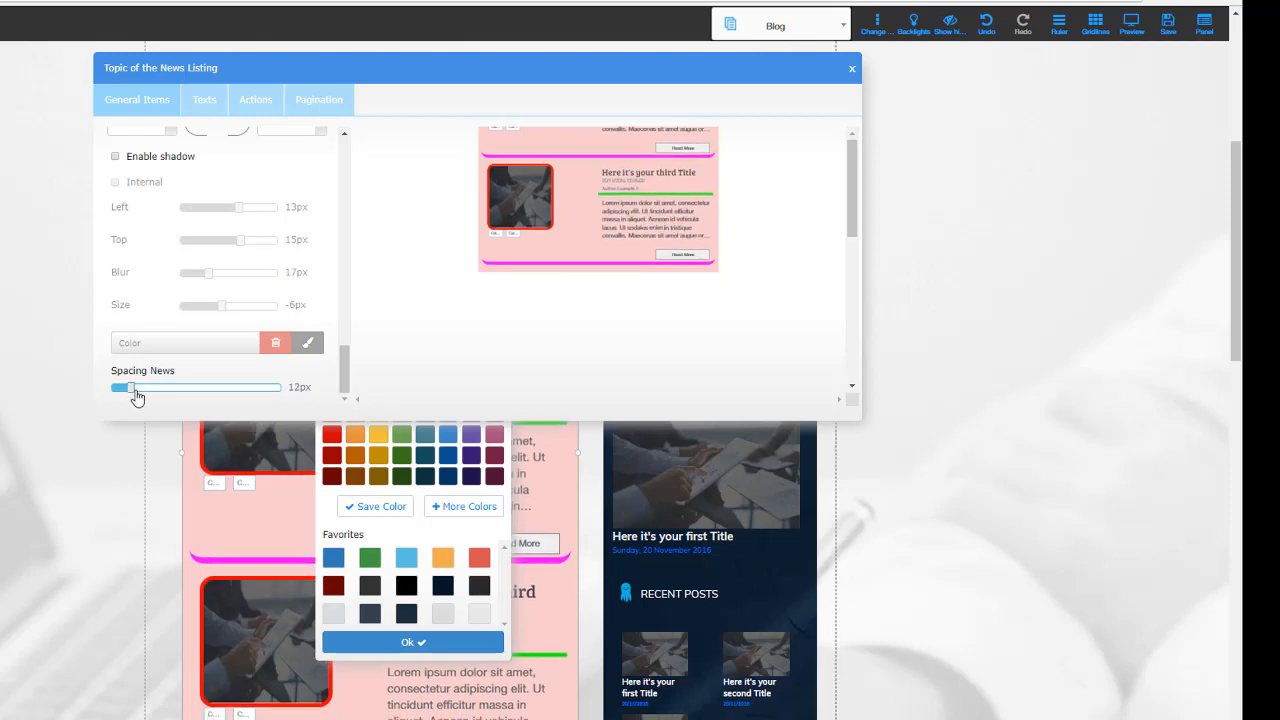
Step: Open the news list's text settings and reposition the color picker and settings dialog to uncover the news items on the page
{"action": "left_click_drag", "start_coordinate": [346, 379], "coordinate": [346, 137]}
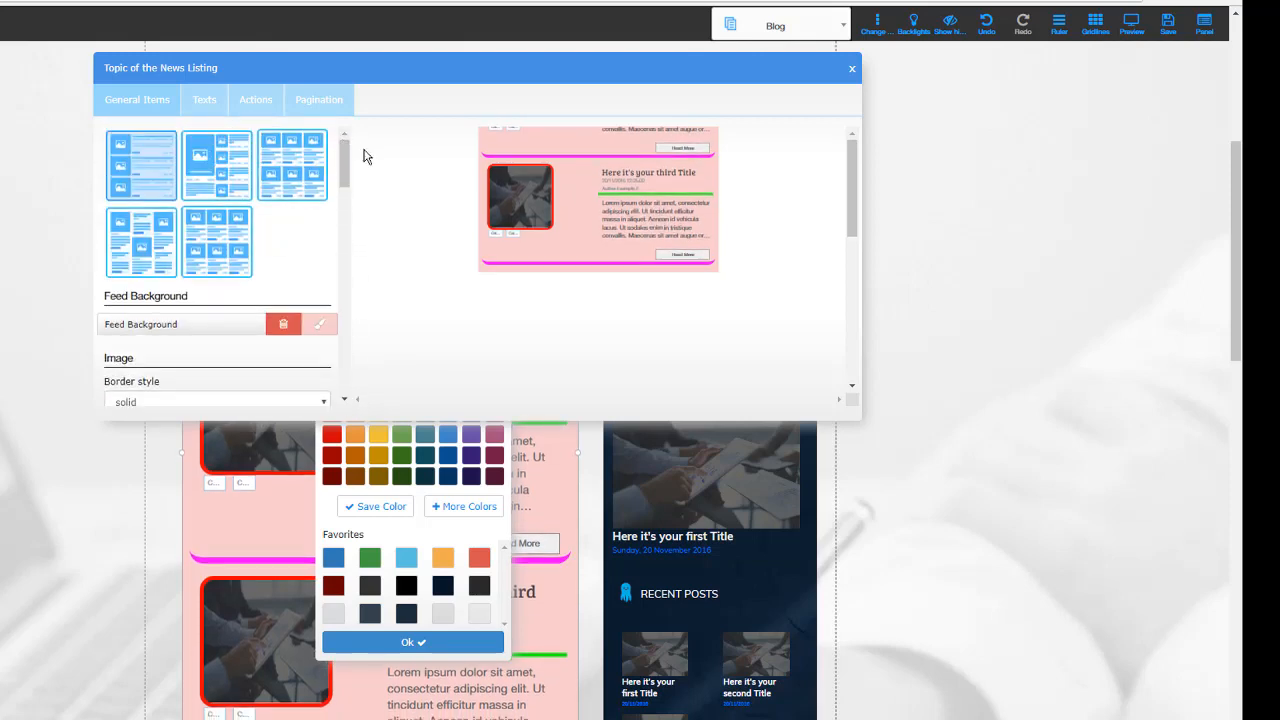
{"action": "left_click", "coordinate": [203, 104]}
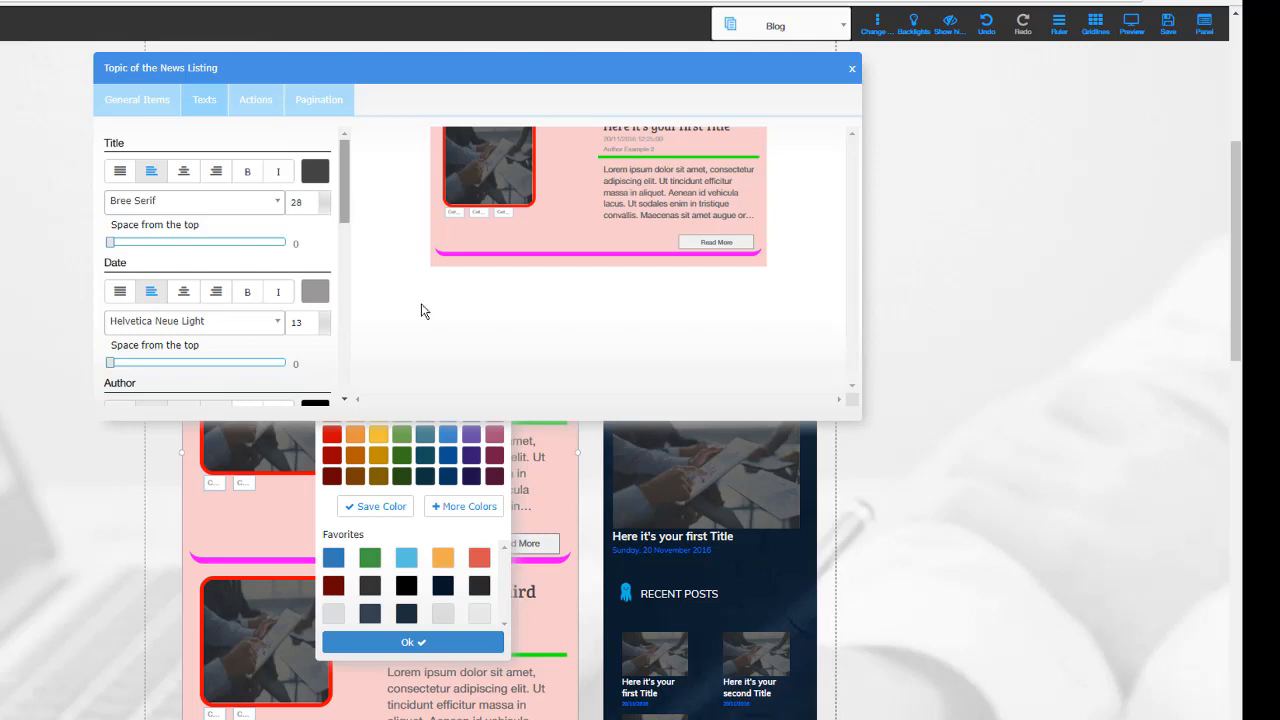
{"action": "left_click", "coordinate": [494, 518]}
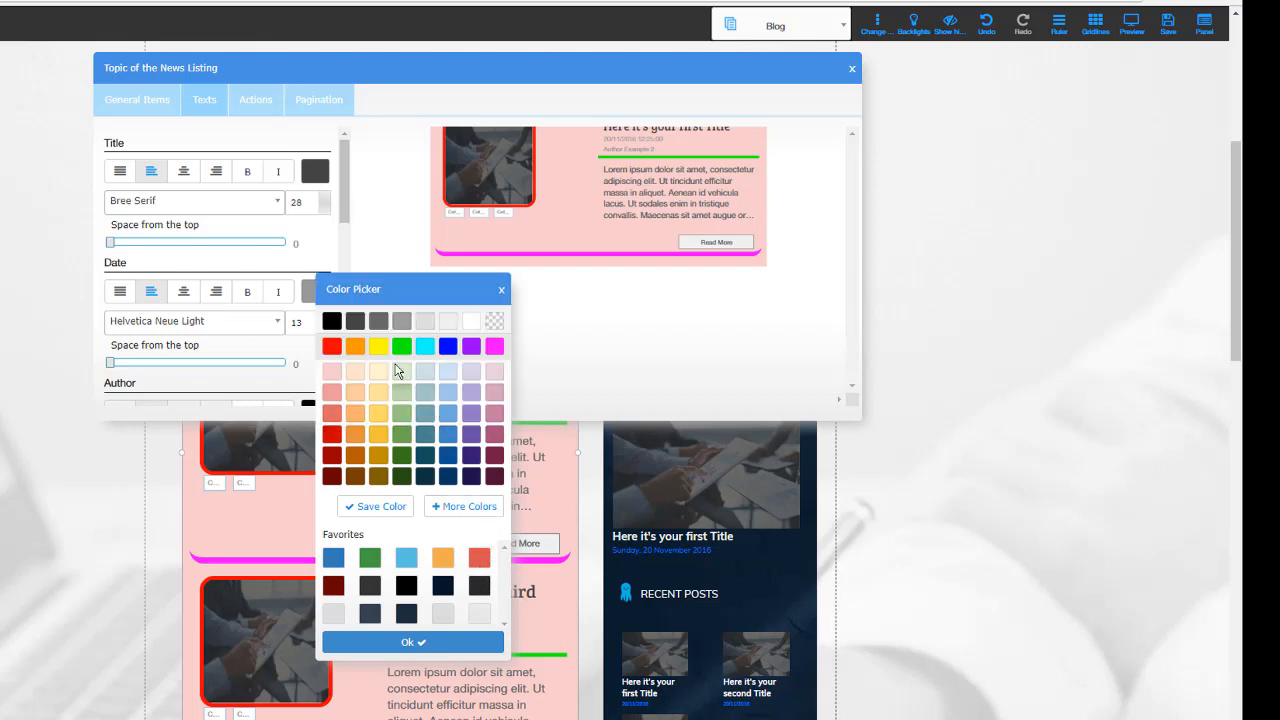
{"action": "left_click_drag", "start_coordinate": [401, 291], "coordinate": [729, 499]}
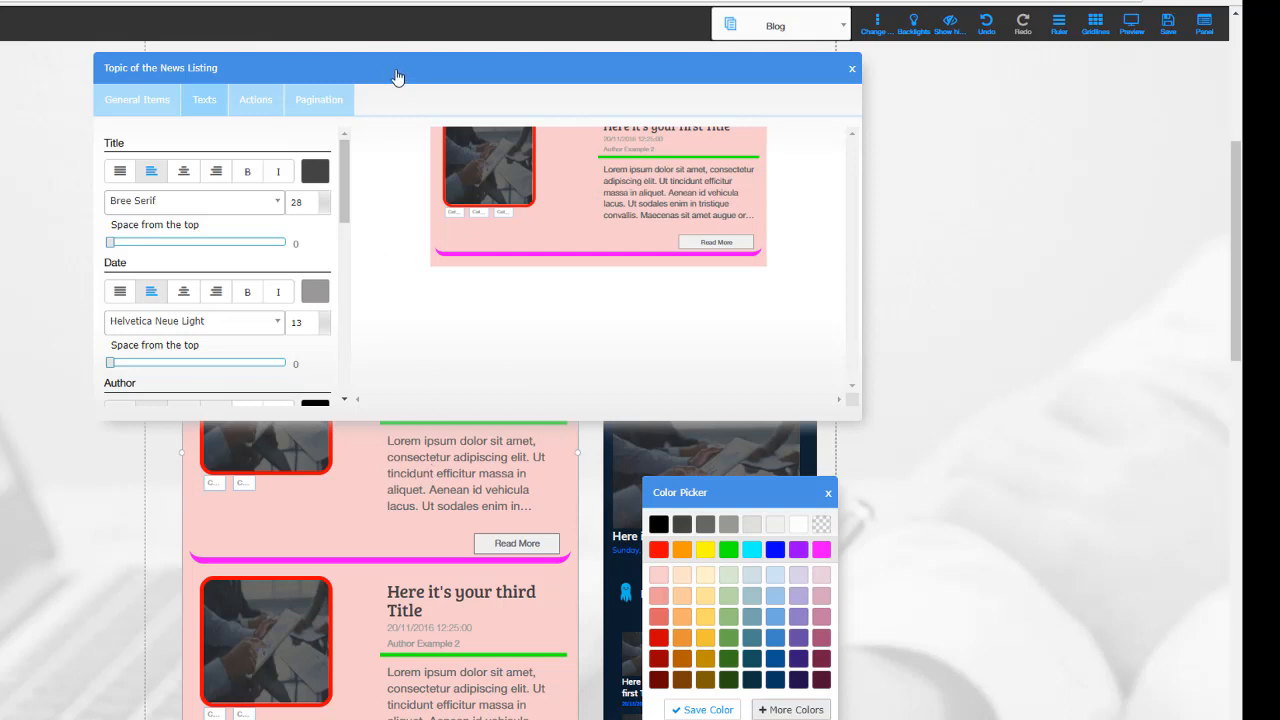
{"action": "left_click_drag", "start_coordinate": [404, 68], "coordinate": [406, 172]}
{"action": "scroll", "coordinate": [906, 515], "scroll_direction": "down", "scroll_amount": 1}
{"action": "scroll", "coordinate": [906, 515], "scroll_direction": "down", "scroll_amount": 1}
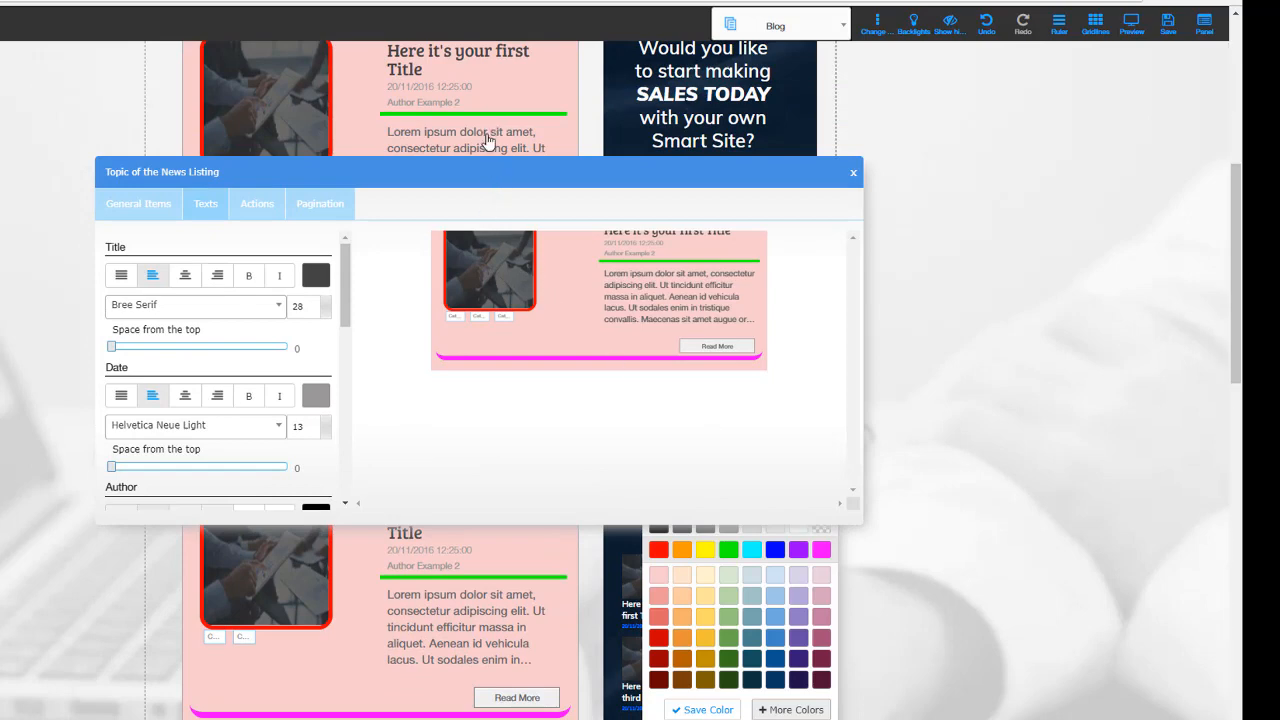
Step: Move the settings dialog up to uncover more of the page, and color the news Title text orange
{"action": "left_click_drag", "start_coordinate": [479, 172], "coordinate": [472, 116]}
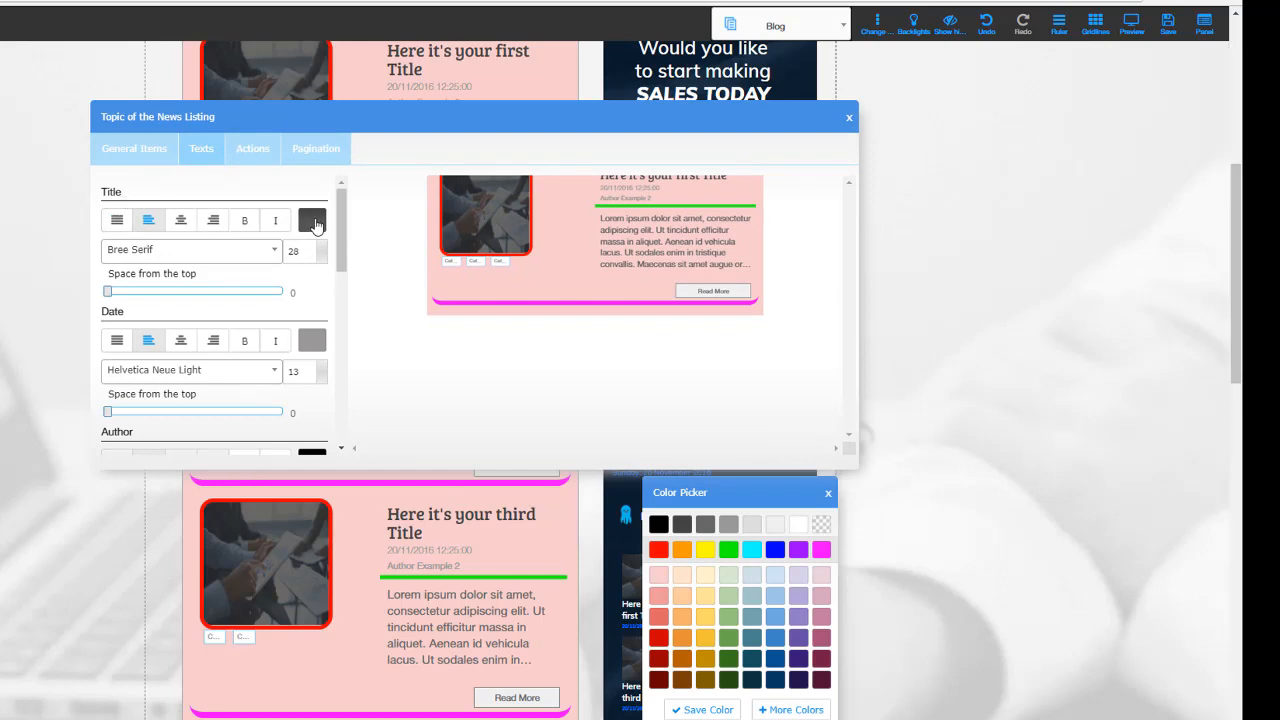
{"action": "left_click", "coordinate": [313, 223]}
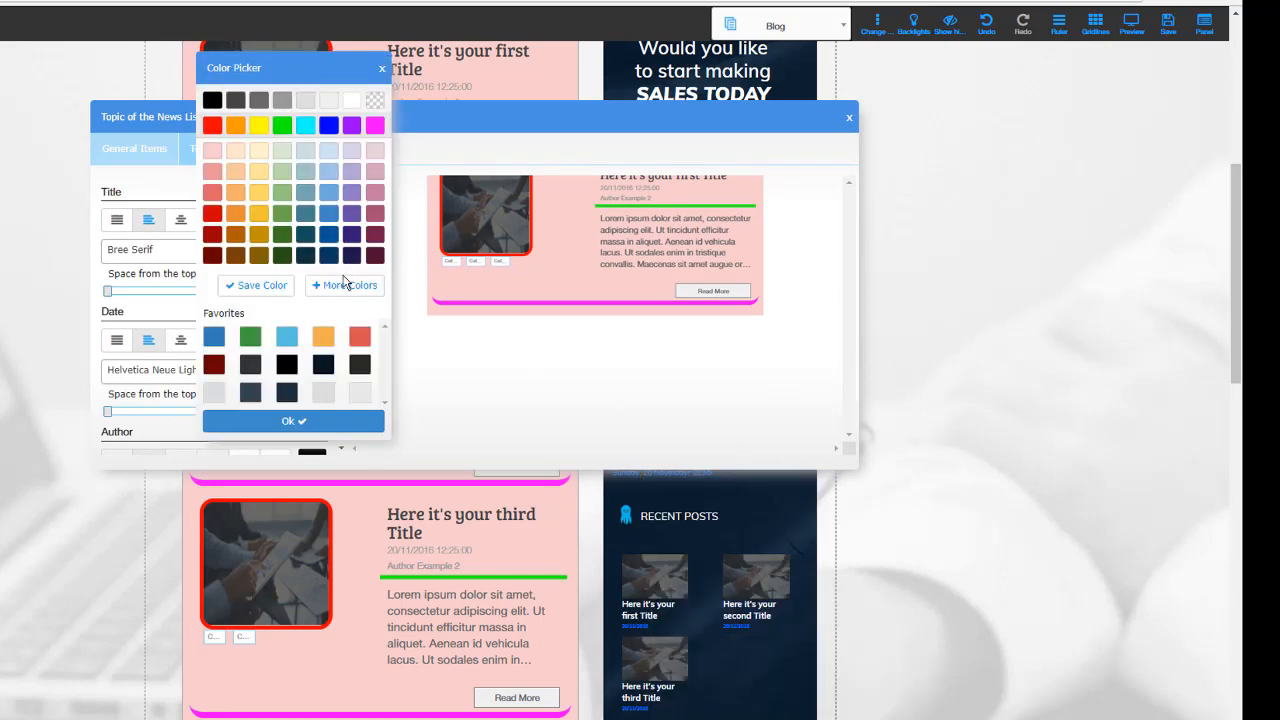
{"action": "left_click", "coordinate": [323, 338]}
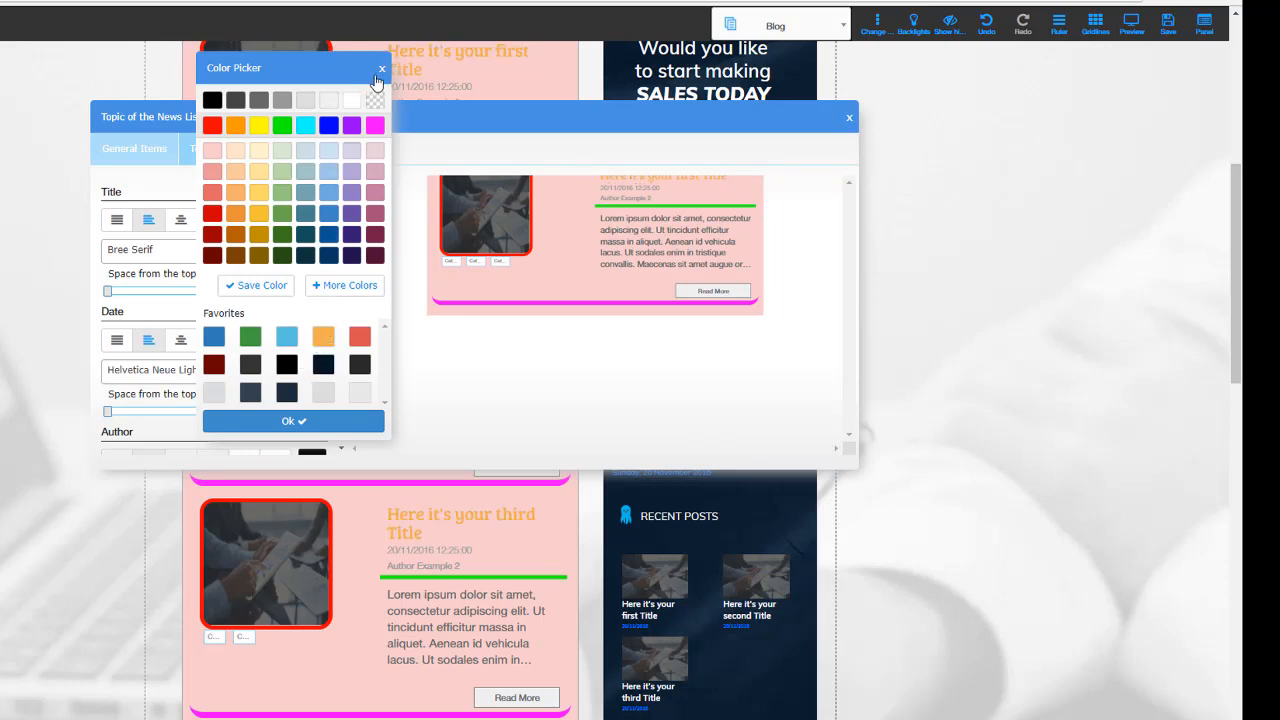
{"action": "left_click", "coordinate": [380, 70]}
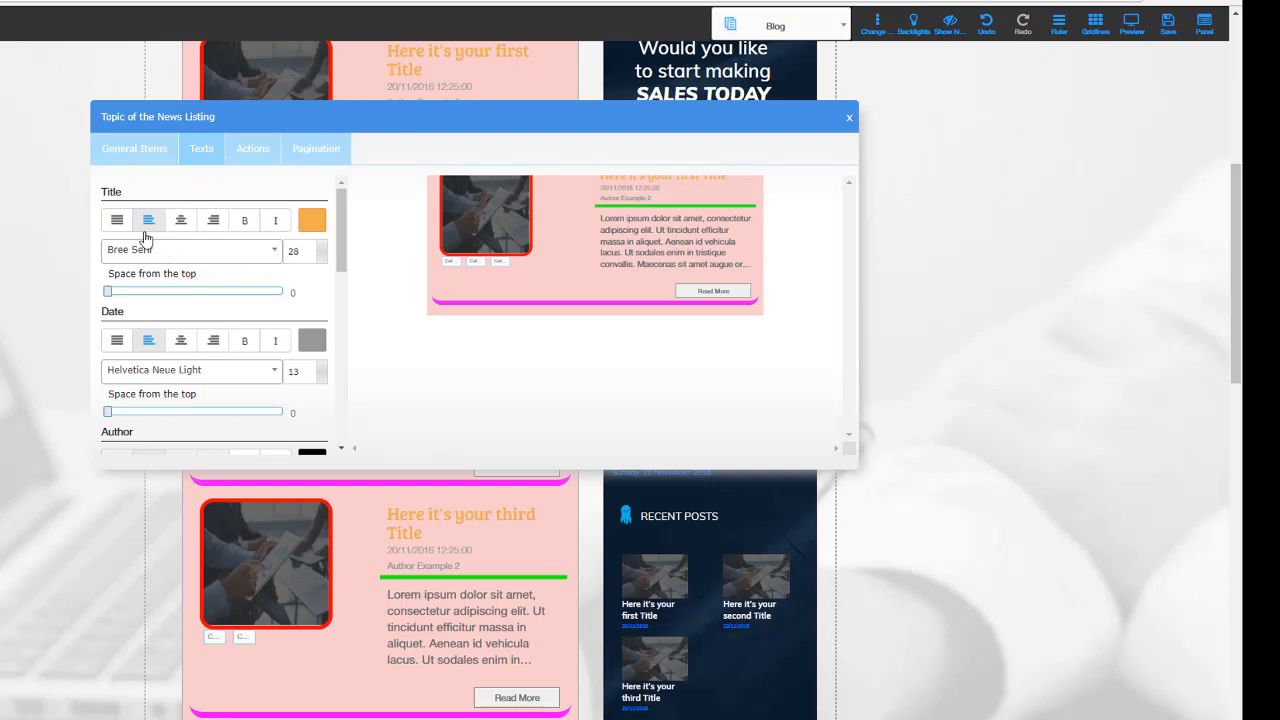
Step: Try right and justified alignment for the Title, settle on centered, and make it bold and italic
{"action": "left_click", "coordinate": [182, 222]}
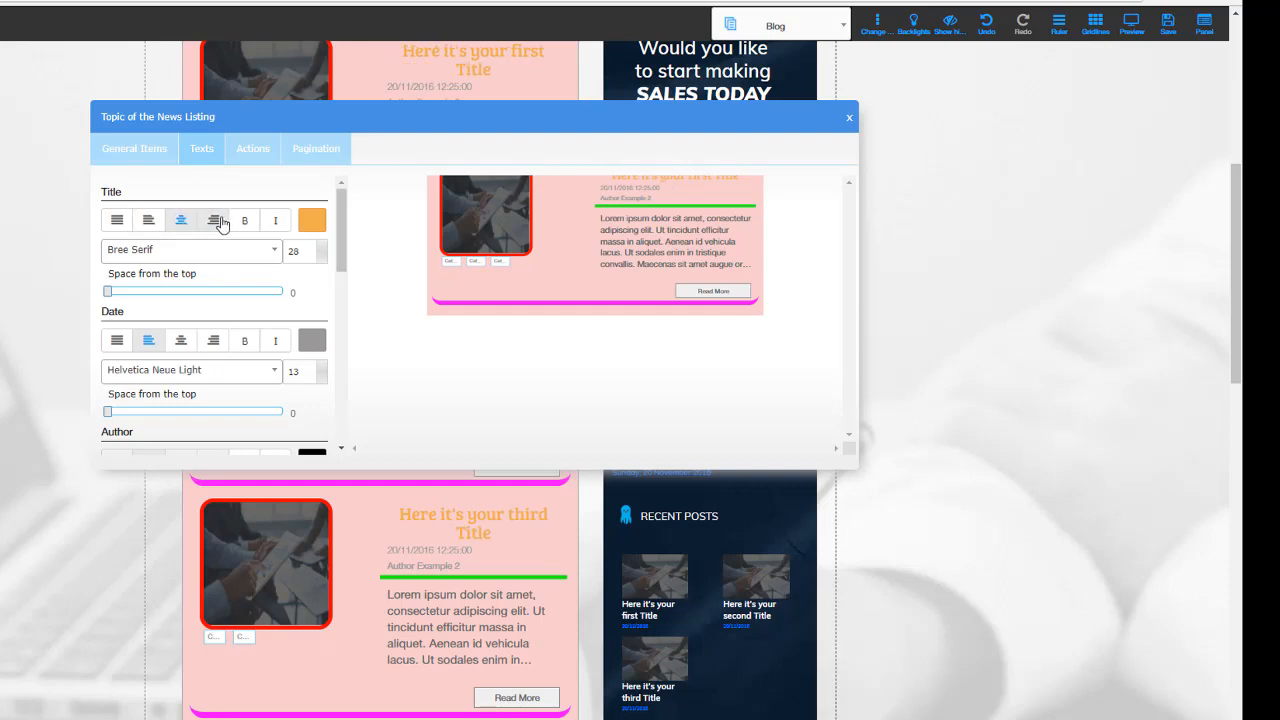
{"action": "left_click", "coordinate": [213, 221]}
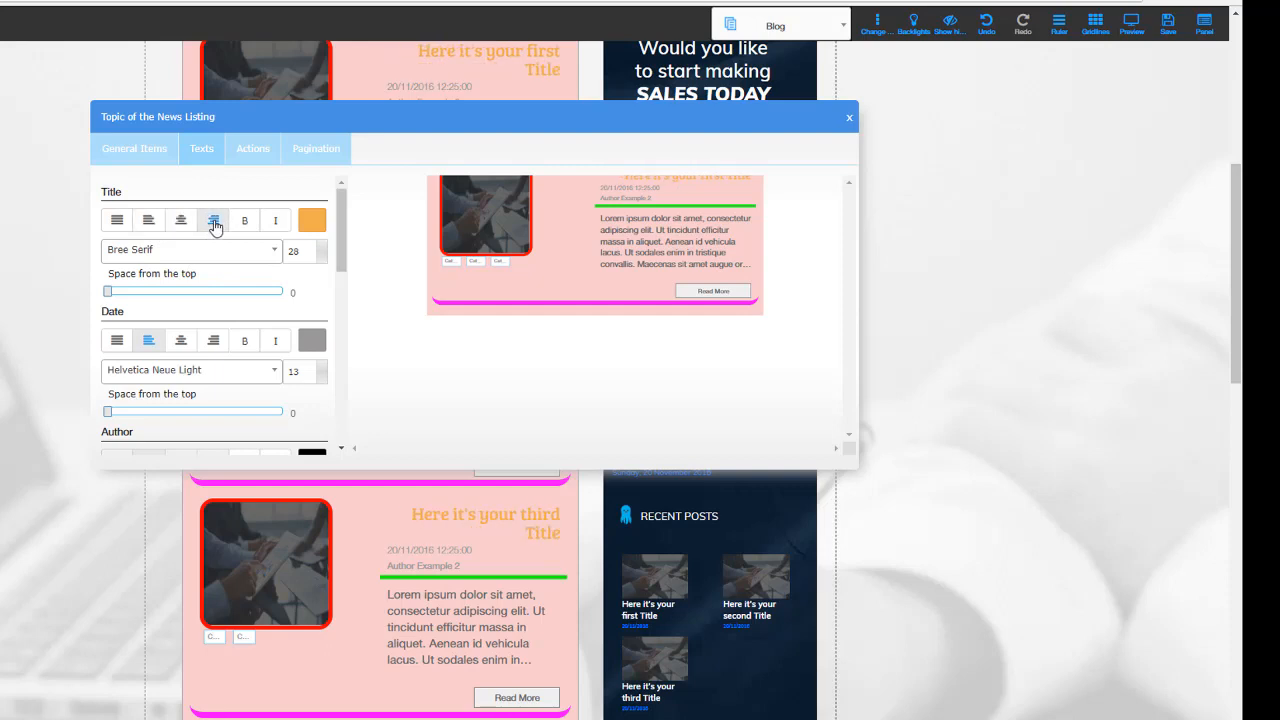
{"action": "left_click", "coordinate": [118, 222]}
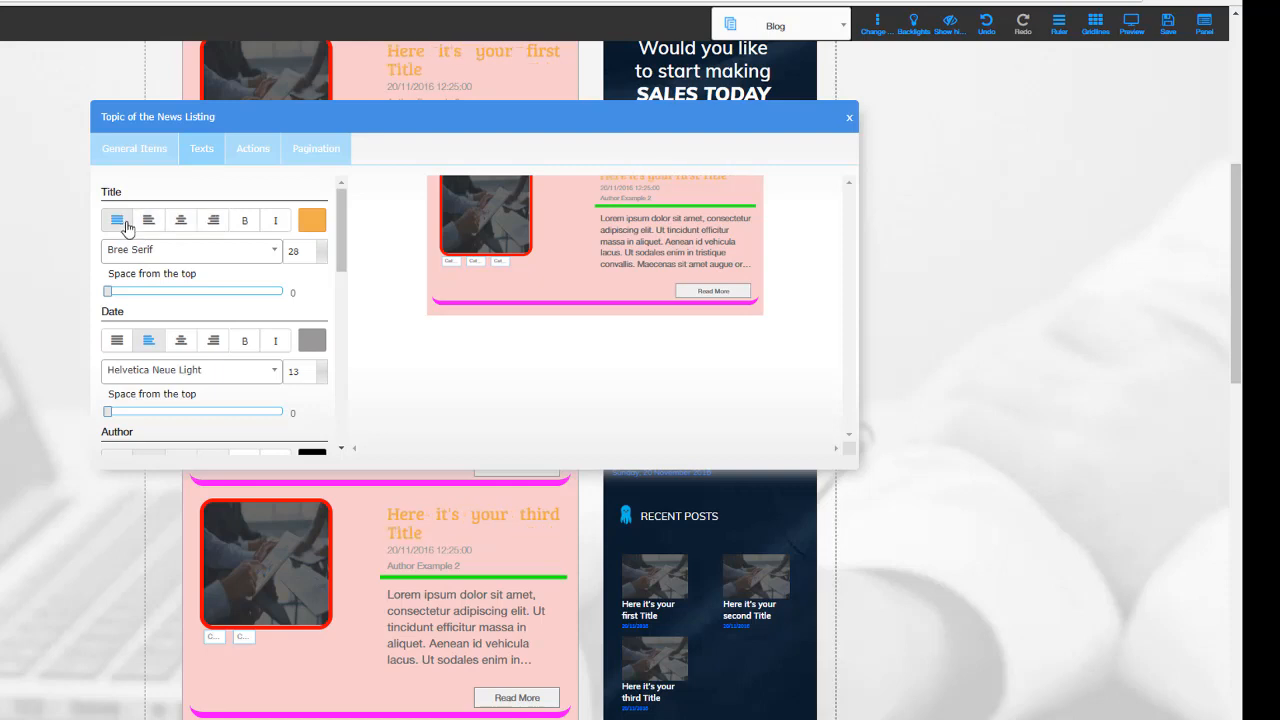
{"action": "left_click", "coordinate": [178, 226]}
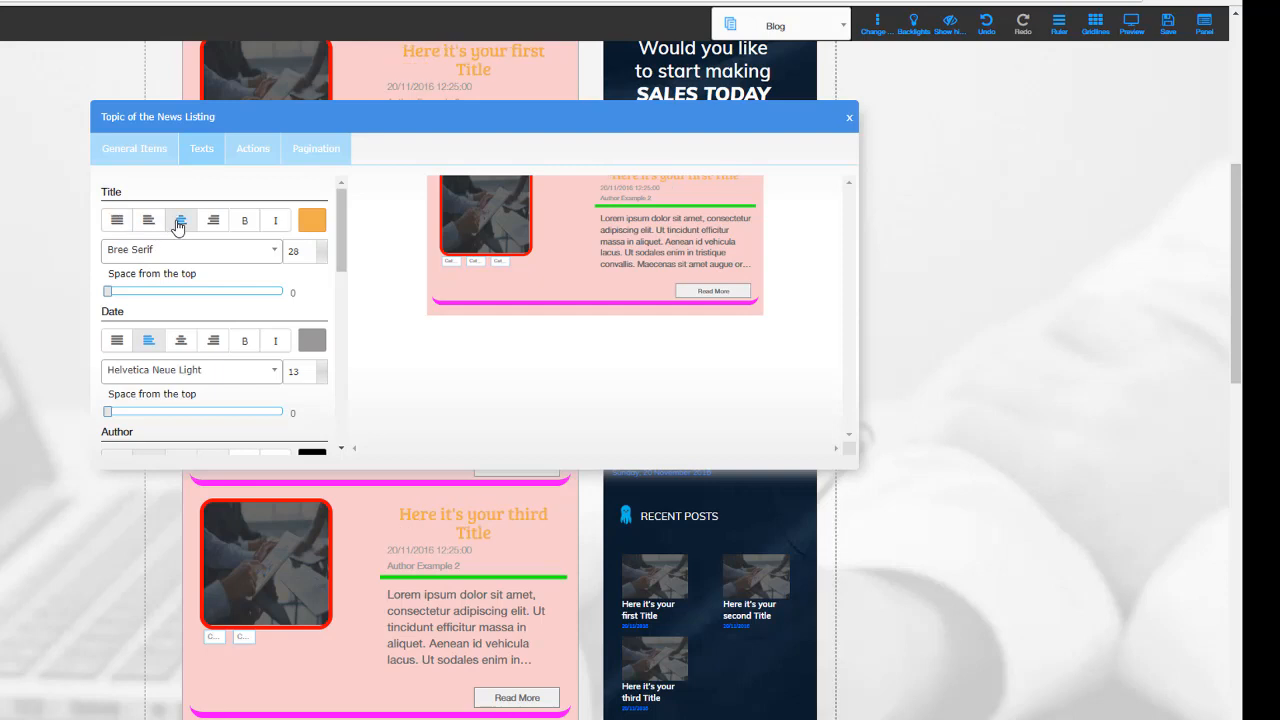
{"action": "left_click", "coordinate": [243, 228]}
{"action": "left_click", "coordinate": [271, 229]}
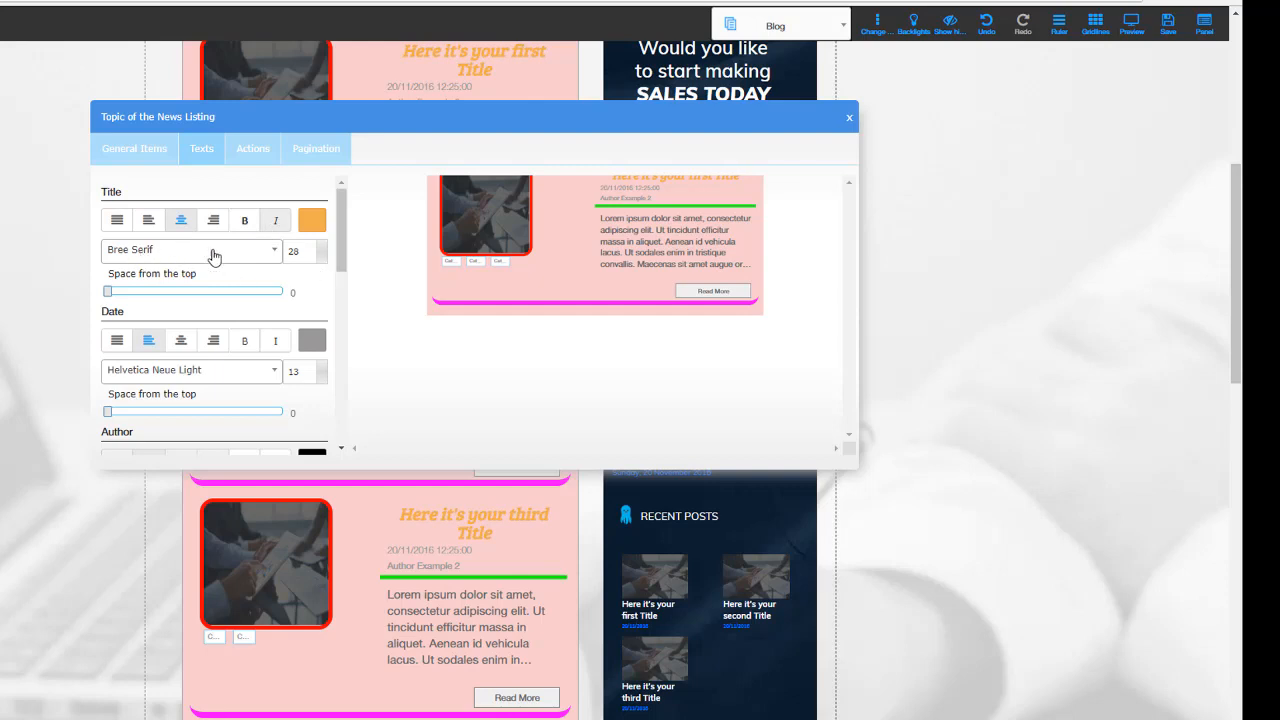
Step: Set the Title font to Cantarell with a size of 31
{"action": "left_click", "coordinate": [275, 252]}
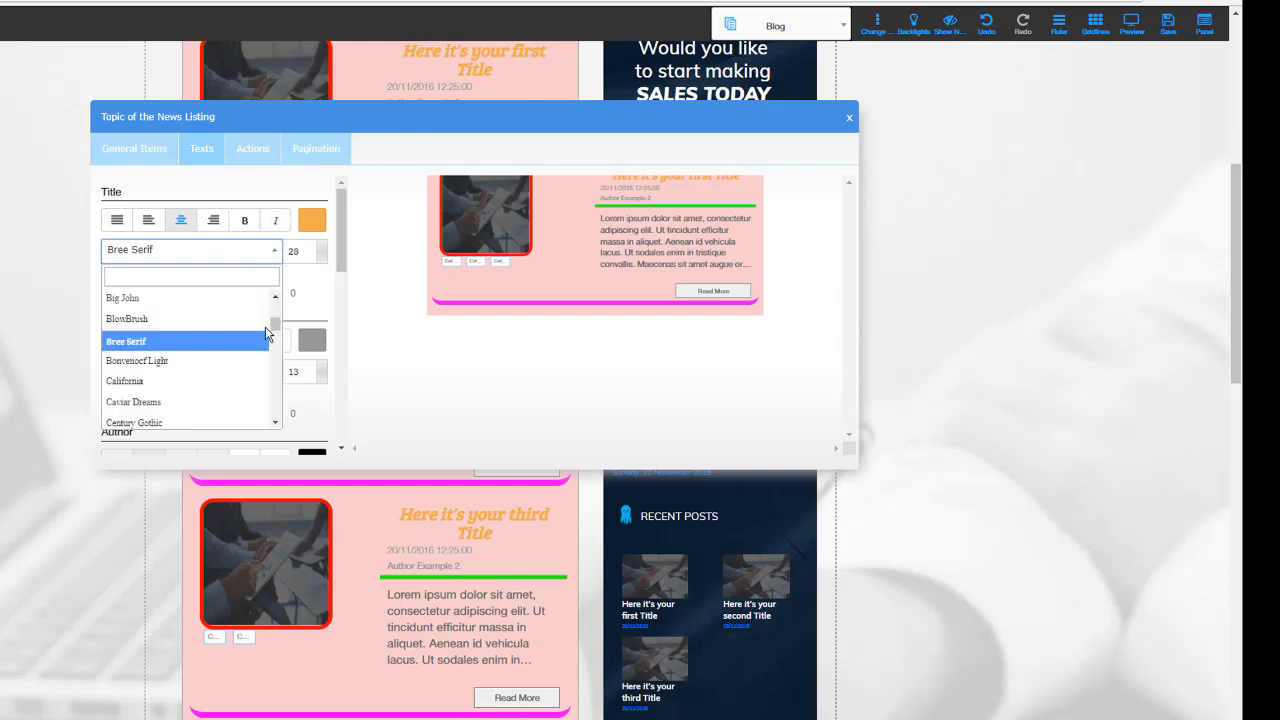
{"action": "scroll", "coordinate": [145, 387], "scroll_direction": "down", "scroll_amount": 2}
{"action": "left_click", "coordinate": [145, 378]}
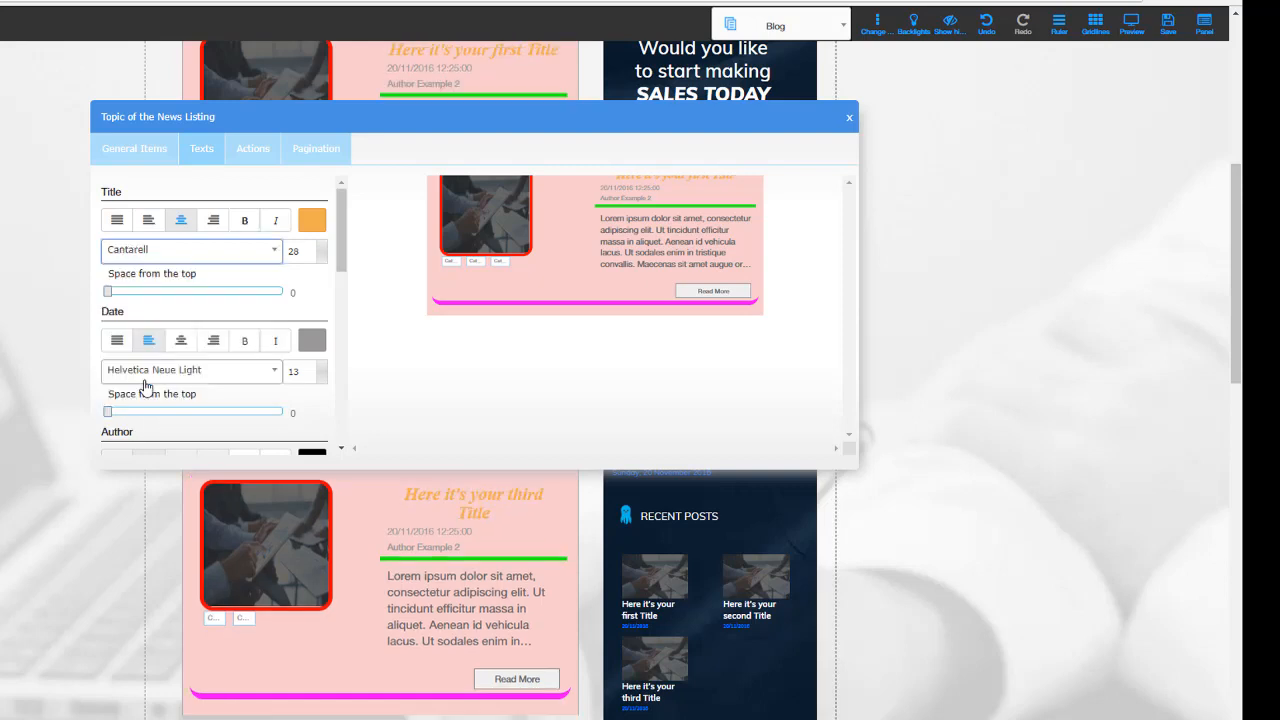
{"action": "left_click", "coordinate": [322, 247]}
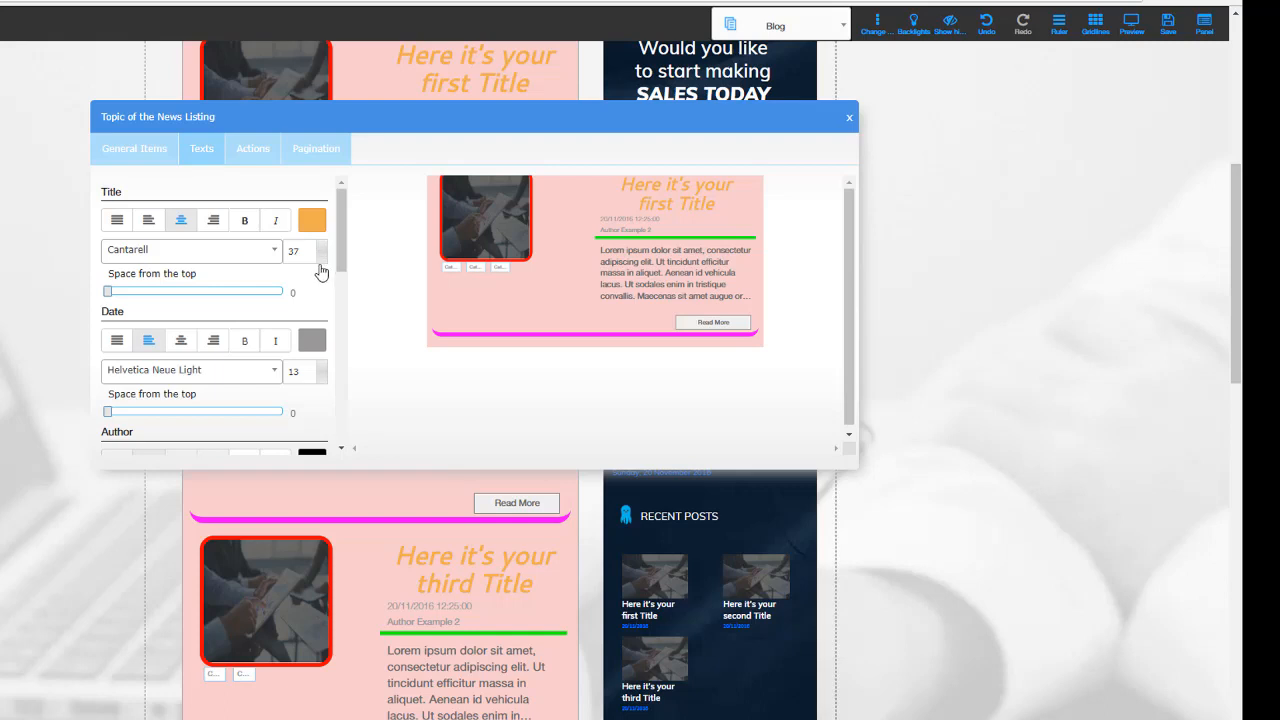
{"action": "left_click", "coordinate": [321, 258]}
{"action": "left_click", "coordinate": [321, 258]}
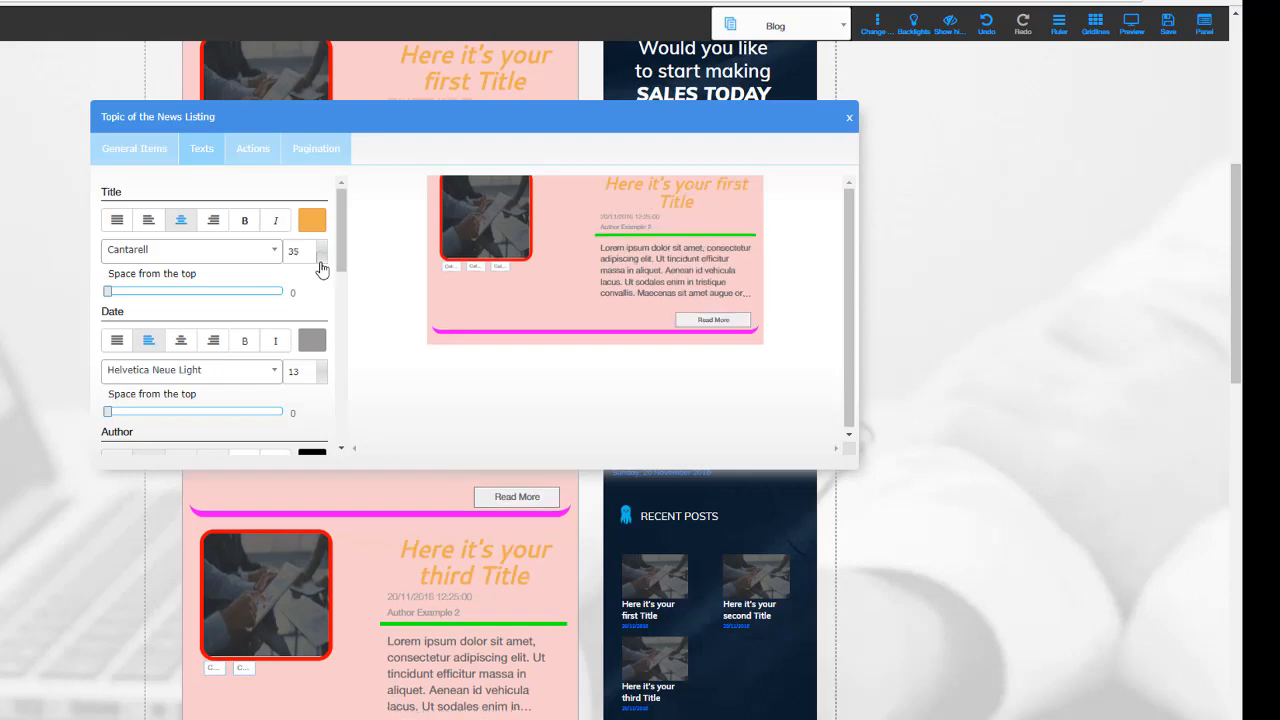
{"action": "left_click", "coordinate": [321, 259]}
{"action": "left_click", "coordinate": [321, 259]}
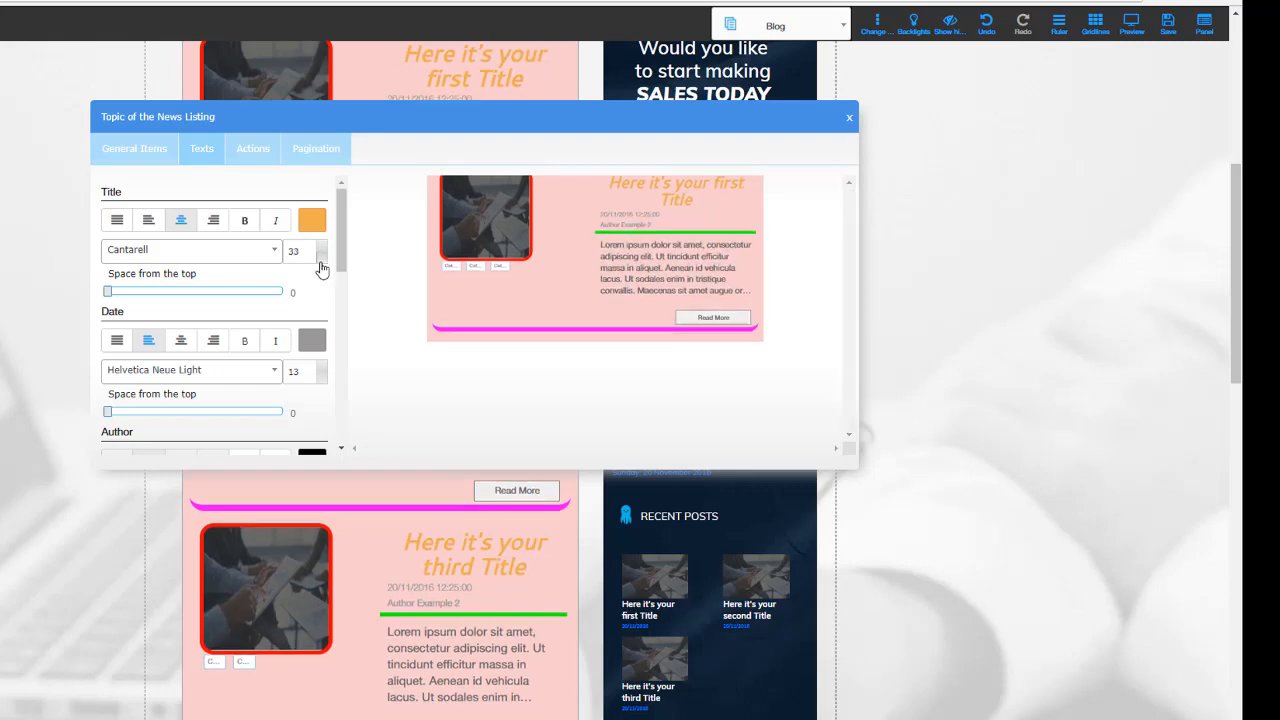
{"action": "left_click", "coordinate": [321, 260]}
{"action": "left_click", "coordinate": [321, 260]}
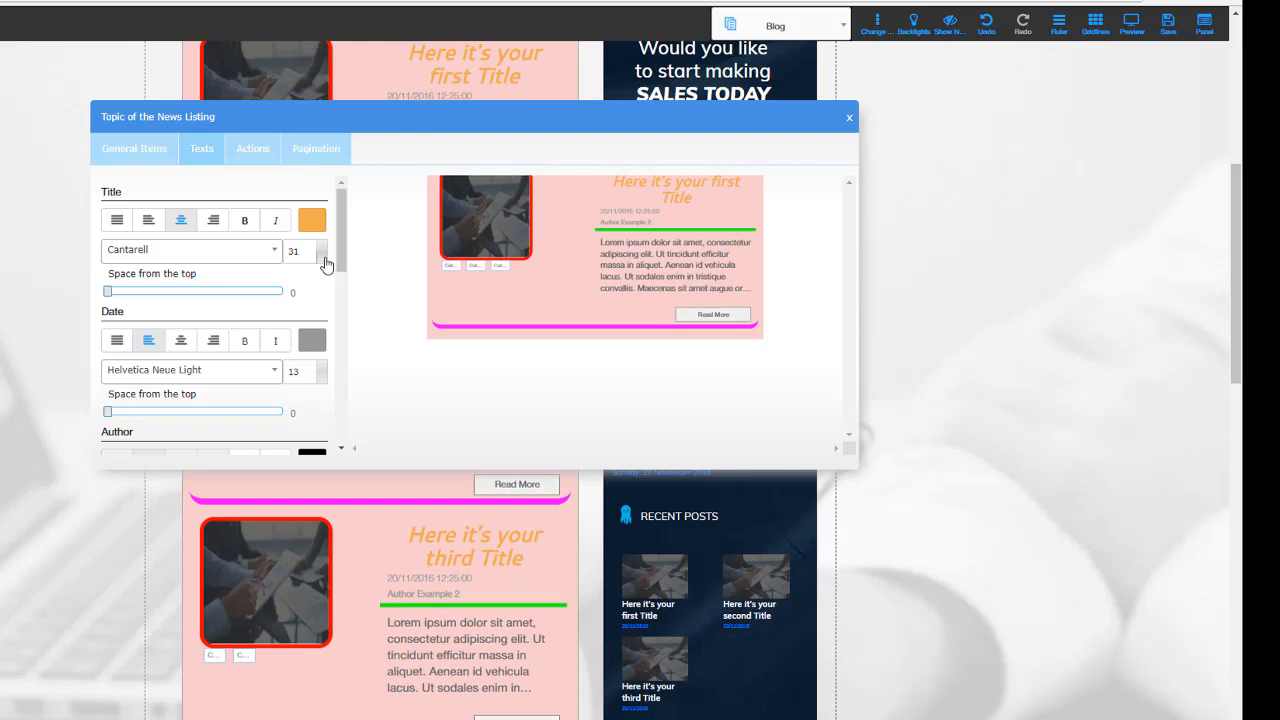
Step: Color the Date text purple and set its space from the top to 2px
{"action": "scroll", "coordinate": [340, 237], "scroll_direction": "down", "scroll_amount": 1}
{"action": "left_click_drag", "start_coordinate": [345, 259], "coordinate": [341, 276]}
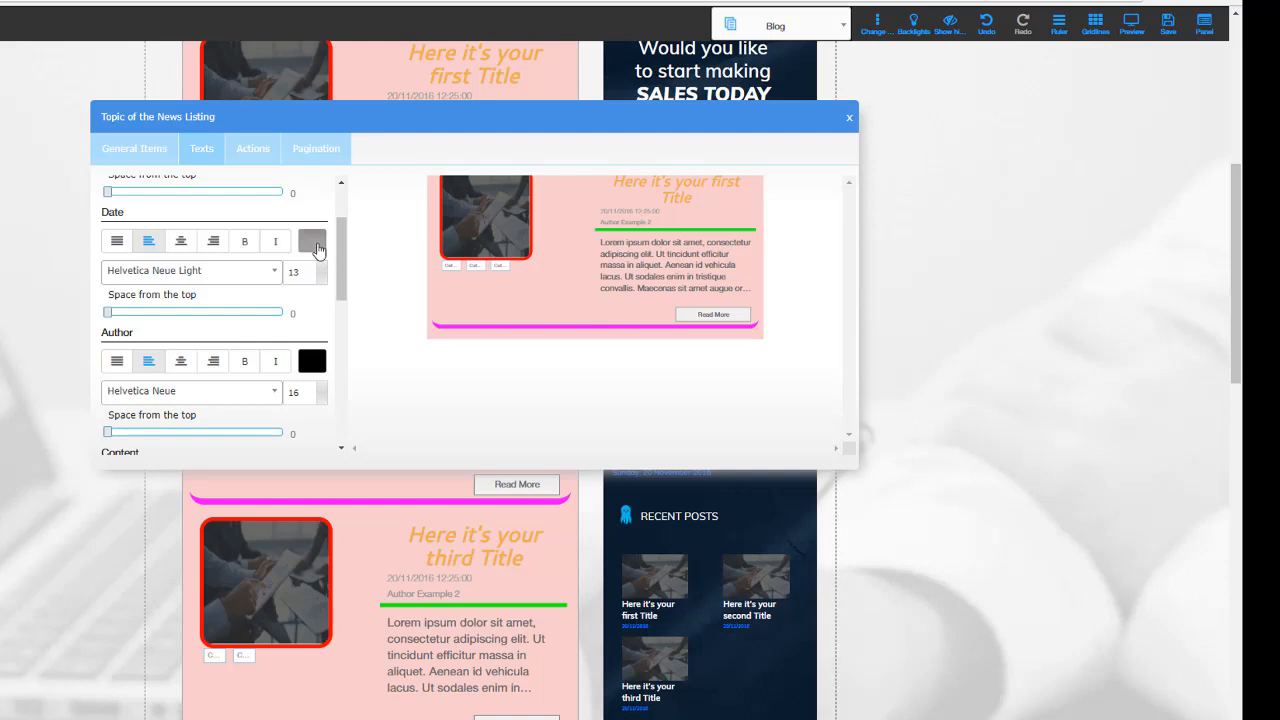
{"action": "left_click", "coordinate": [312, 244]}
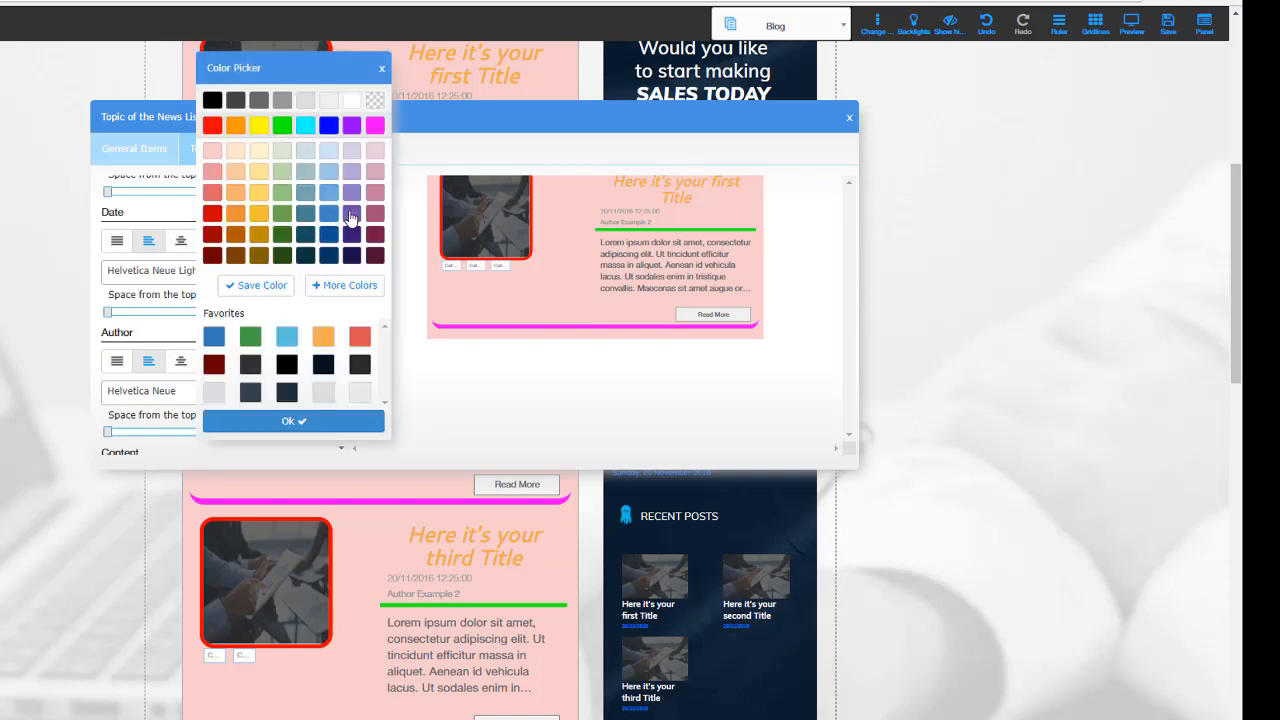
{"action": "left_click", "coordinate": [385, 69]}
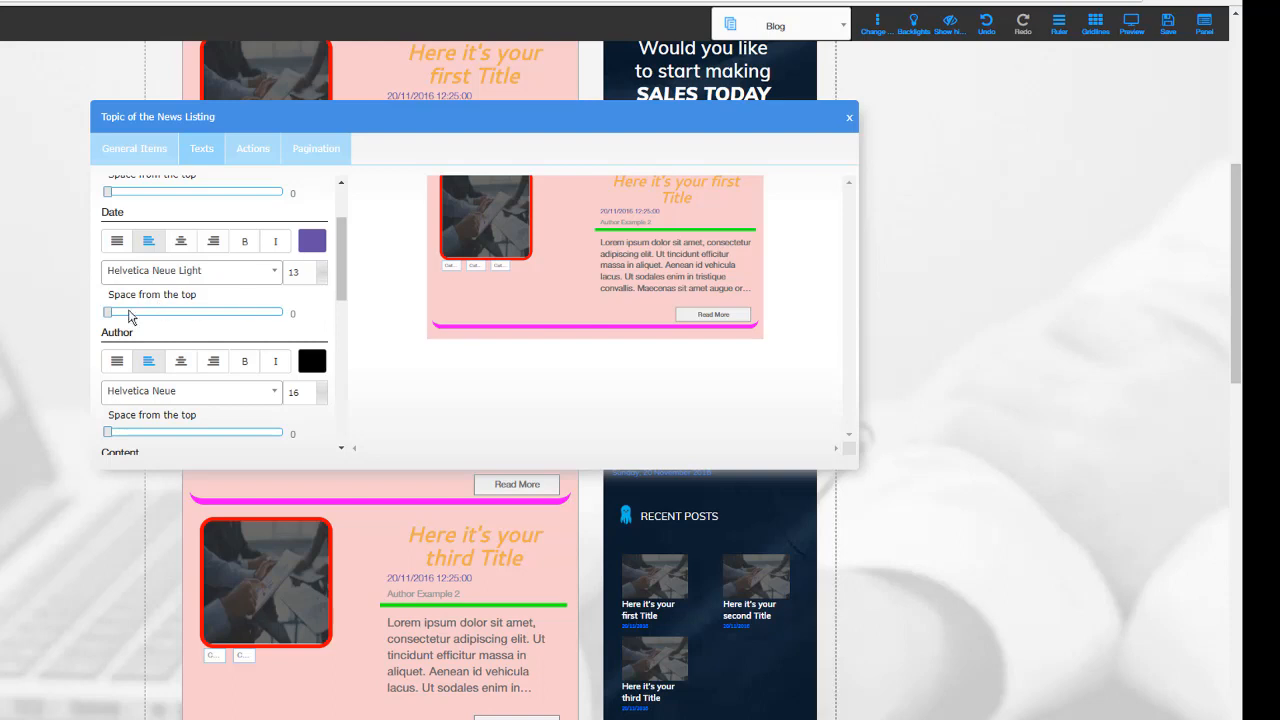
{"action": "left_click_drag", "start_coordinate": [110, 318], "coordinate": [134, 327]}
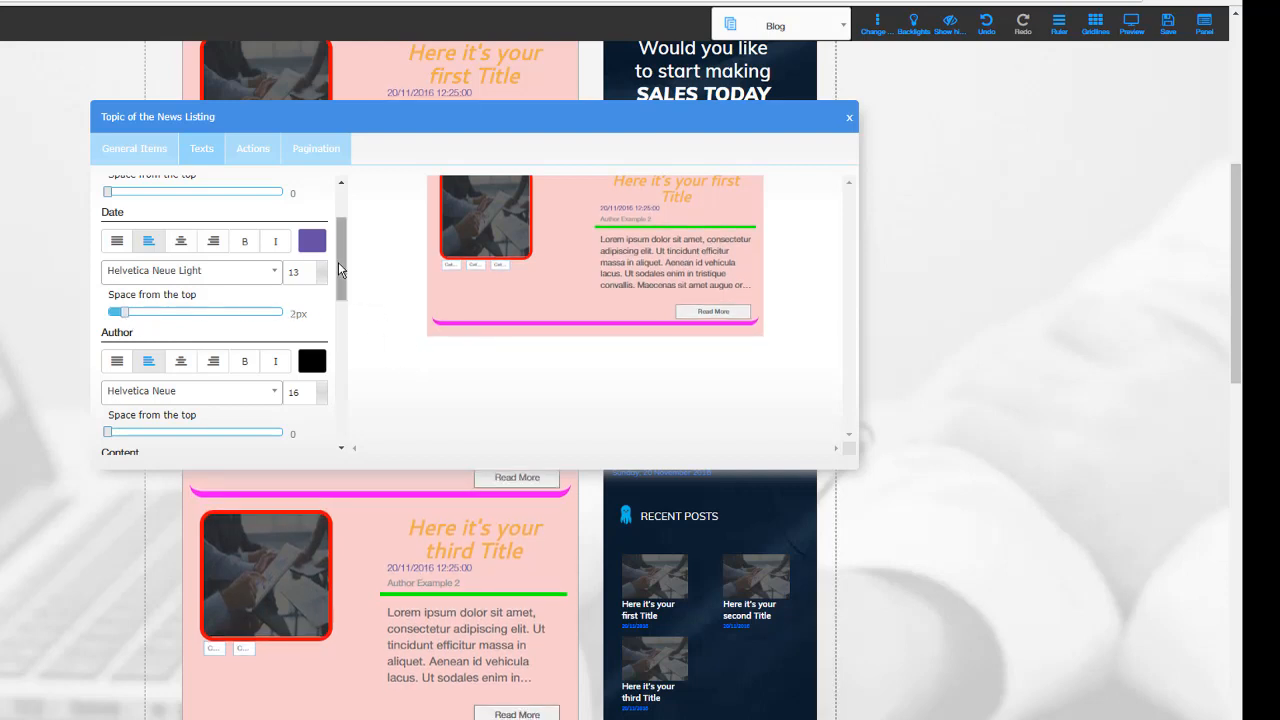
Step: Color the Author text red and set its space from the top to 5px
{"action": "scroll", "coordinate": [338, 262], "scroll_direction": "down", "scroll_amount": 2}
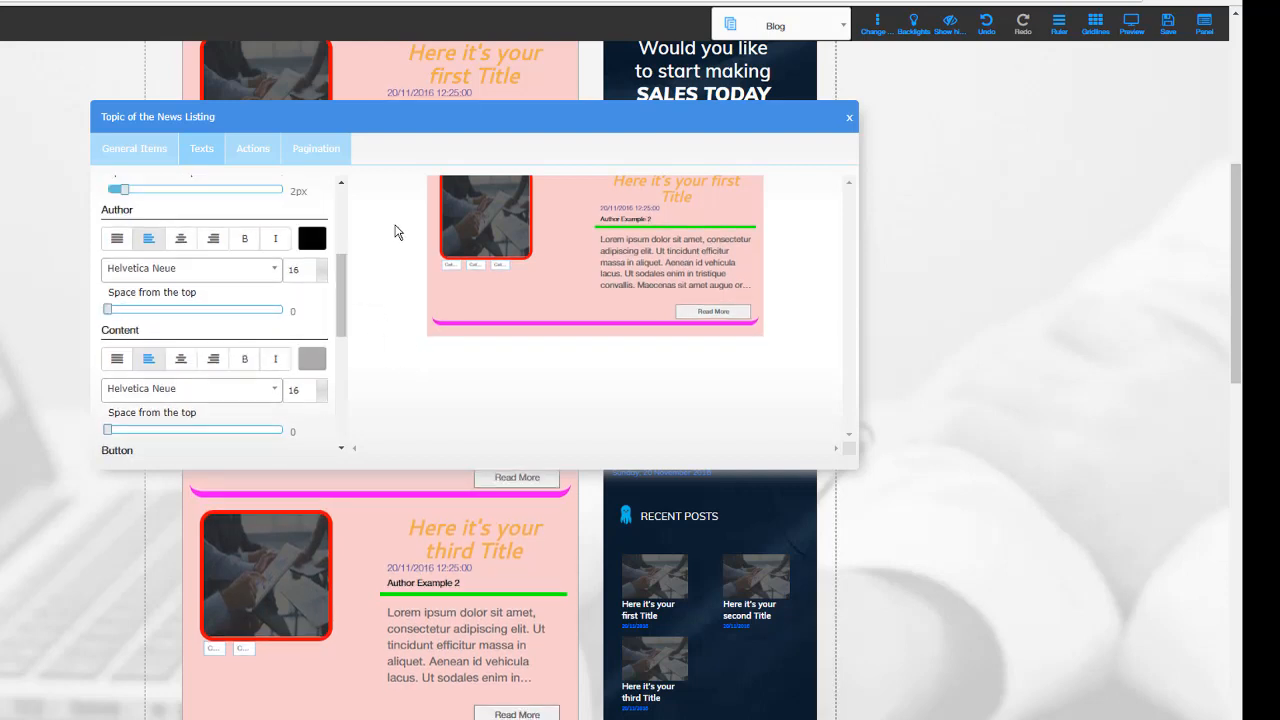
{"action": "left_click", "coordinate": [311, 240]}
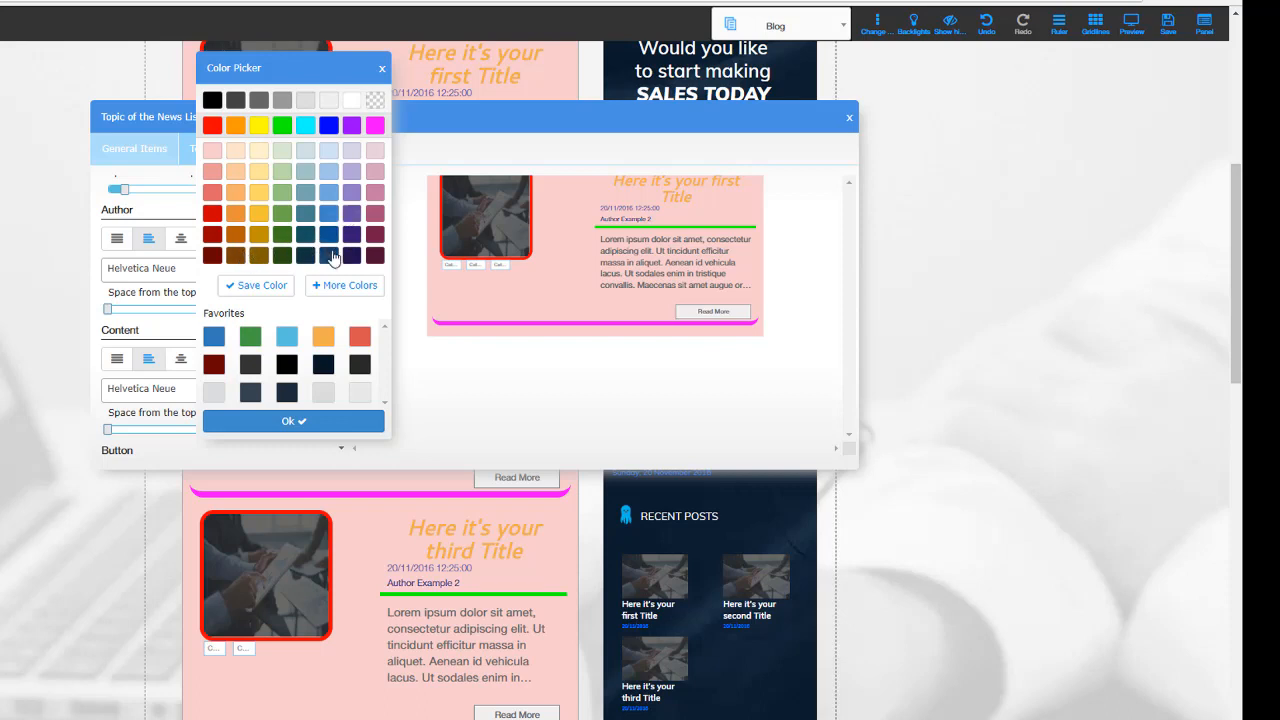
{"action": "left_click", "coordinate": [213, 214]}
{"action": "left_click", "coordinate": [382, 70]}
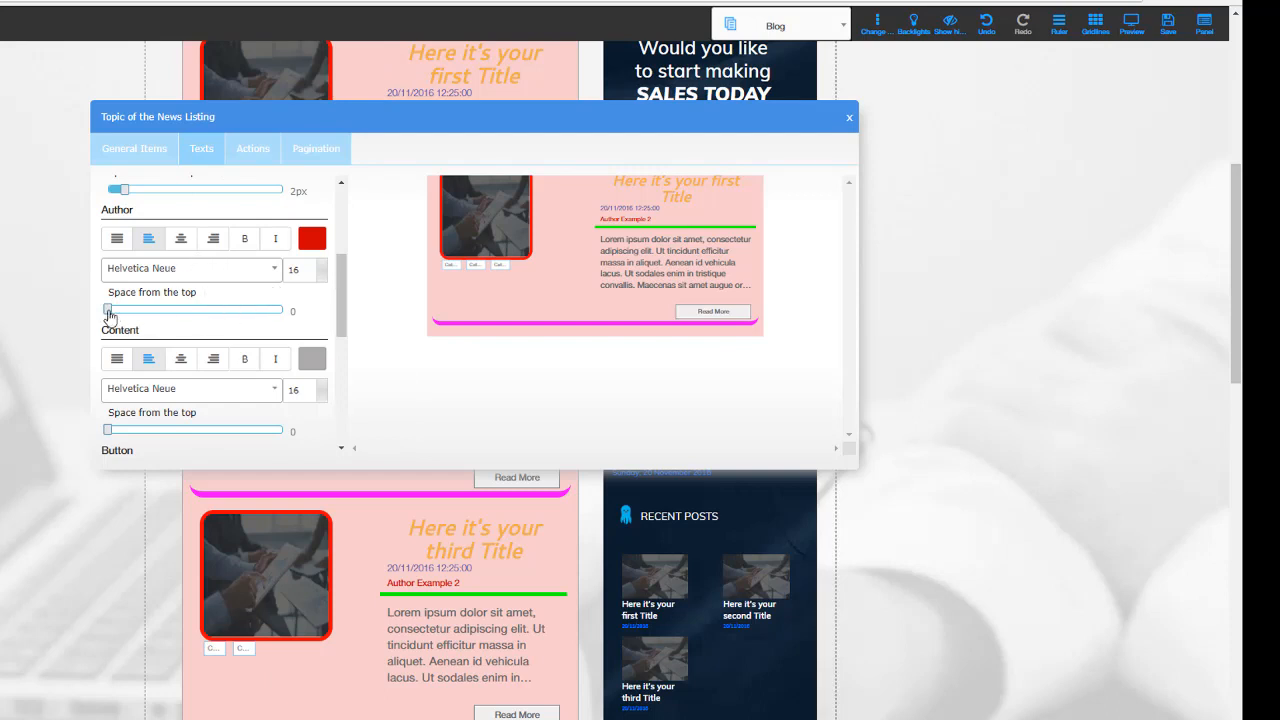
{"action": "left_click_drag", "start_coordinate": [110, 315], "coordinate": [162, 316]}
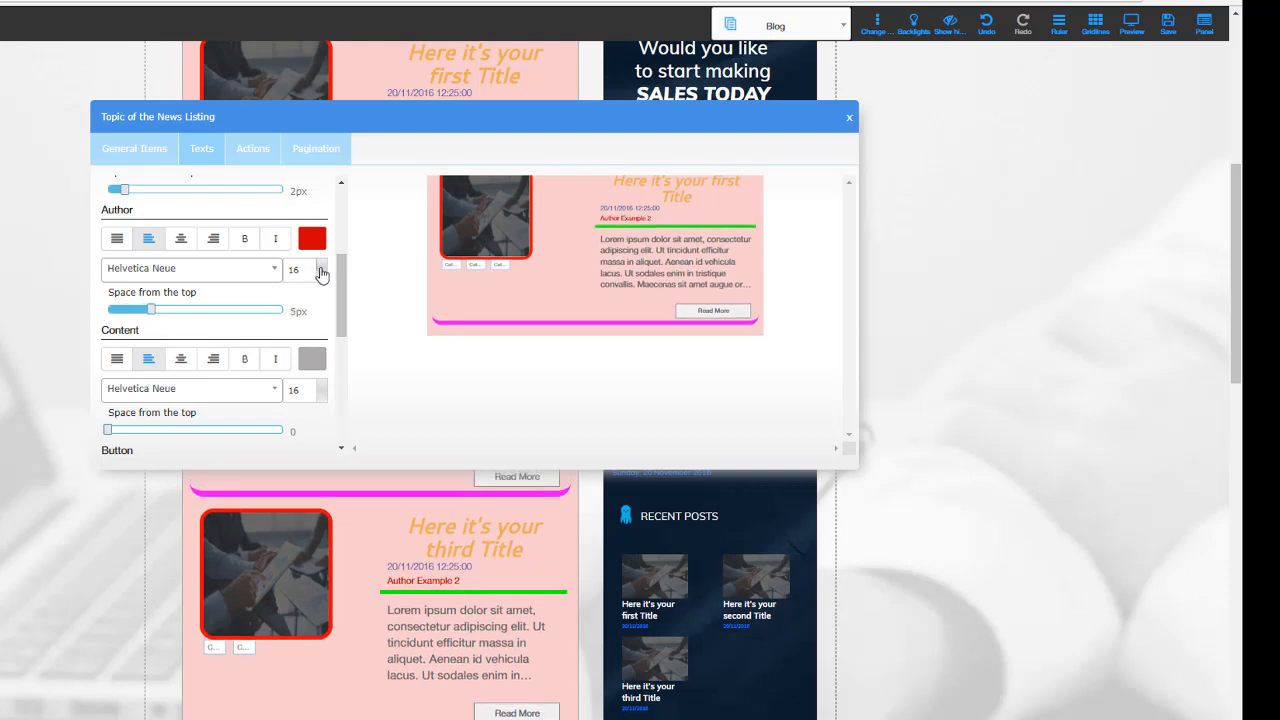
Step: Increase the Author text's font size to 22
{"action": "left_click", "coordinate": [320, 267]}
{"action": "left_click", "coordinate": [320, 267]}
{"action": "left_click", "coordinate": [320, 267]}
{"action": "left_click", "coordinate": [320, 267]}
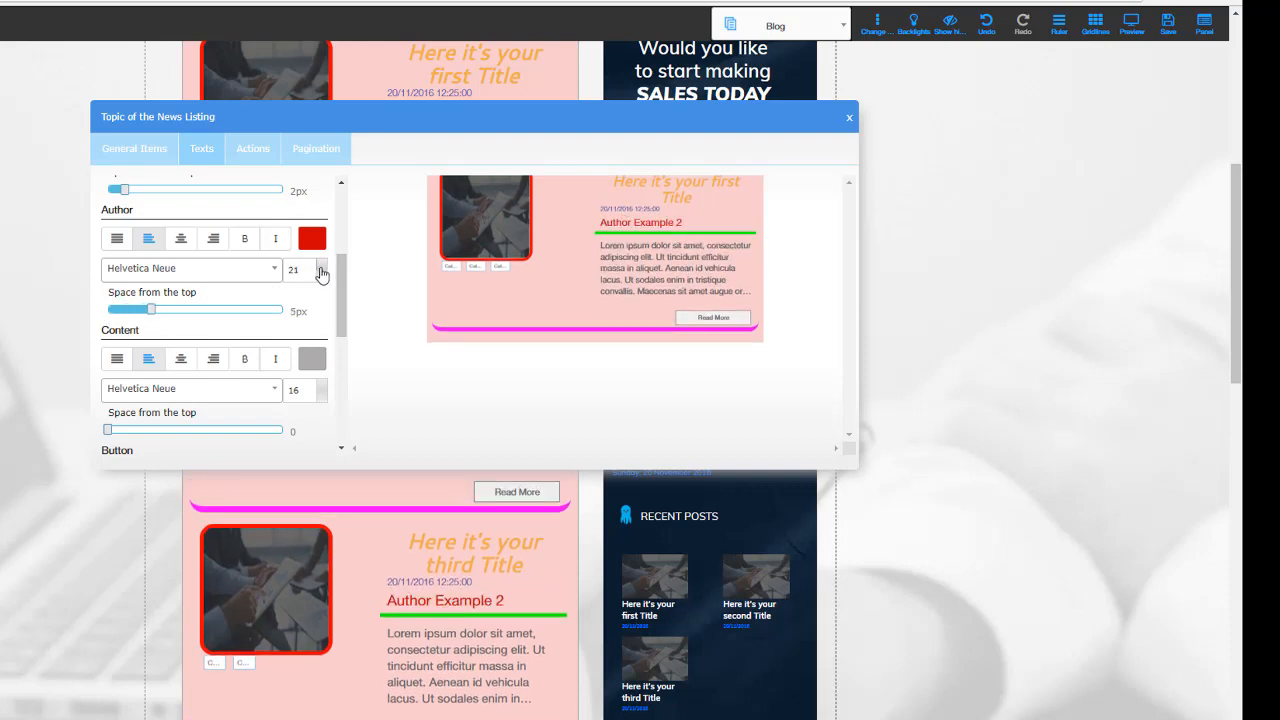
{"action": "left_click", "coordinate": [320, 267]}
{"action": "left_click", "coordinate": [320, 267]}
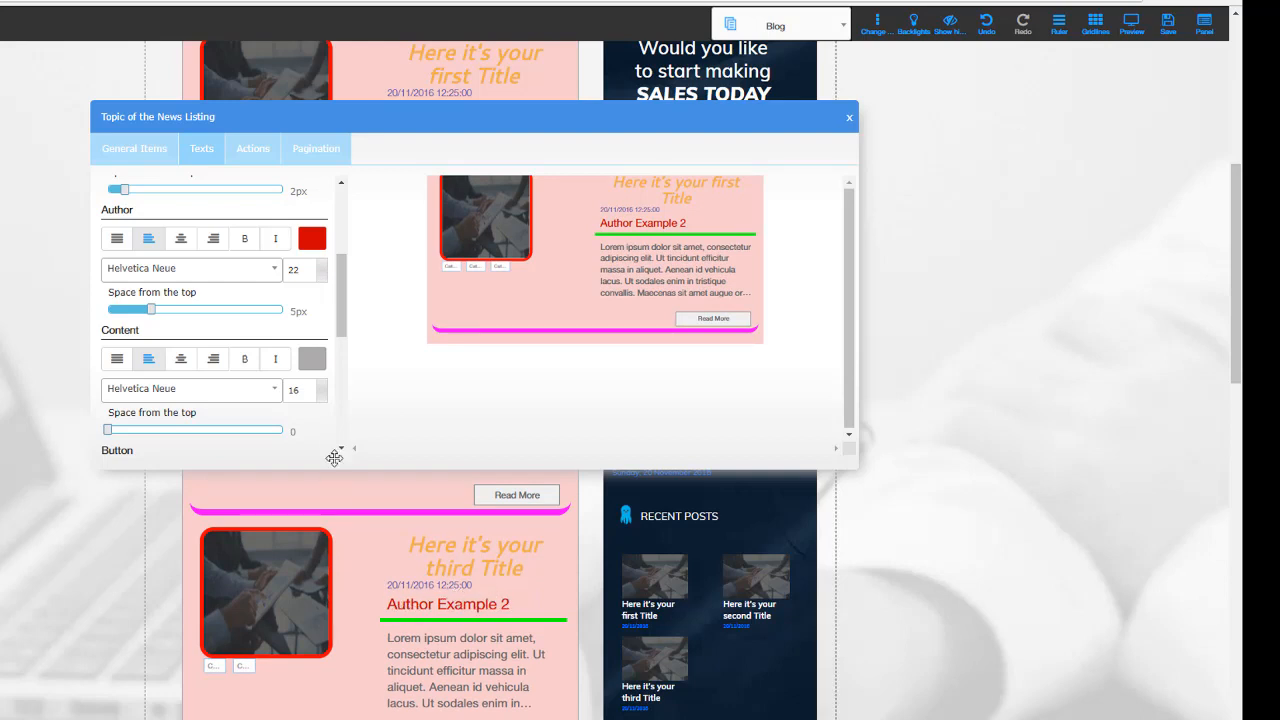
Step: Color the Content text blue and set its space from the top to 0px
{"action": "left_click_drag", "start_coordinate": [342, 302], "coordinate": [336, 340]}
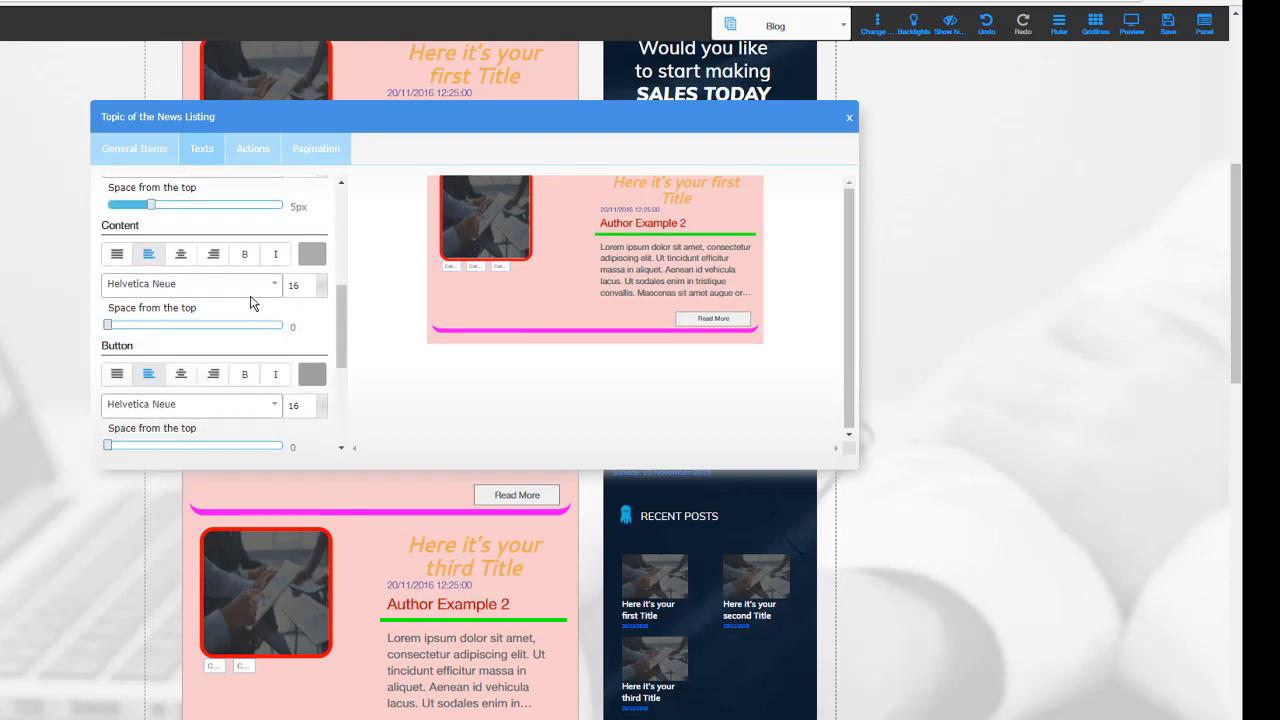
{"action": "left_click", "coordinate": [312, 255]}
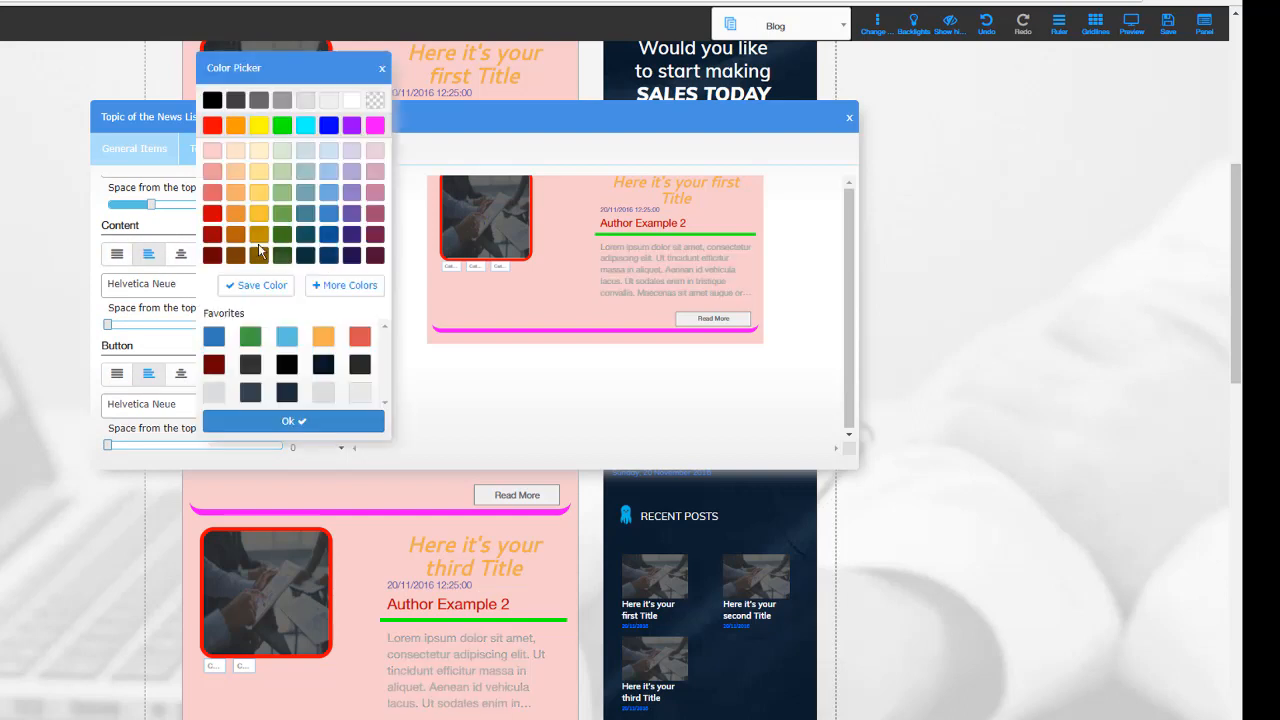
{"action": "left_click", "coordinate": [325, 130]}
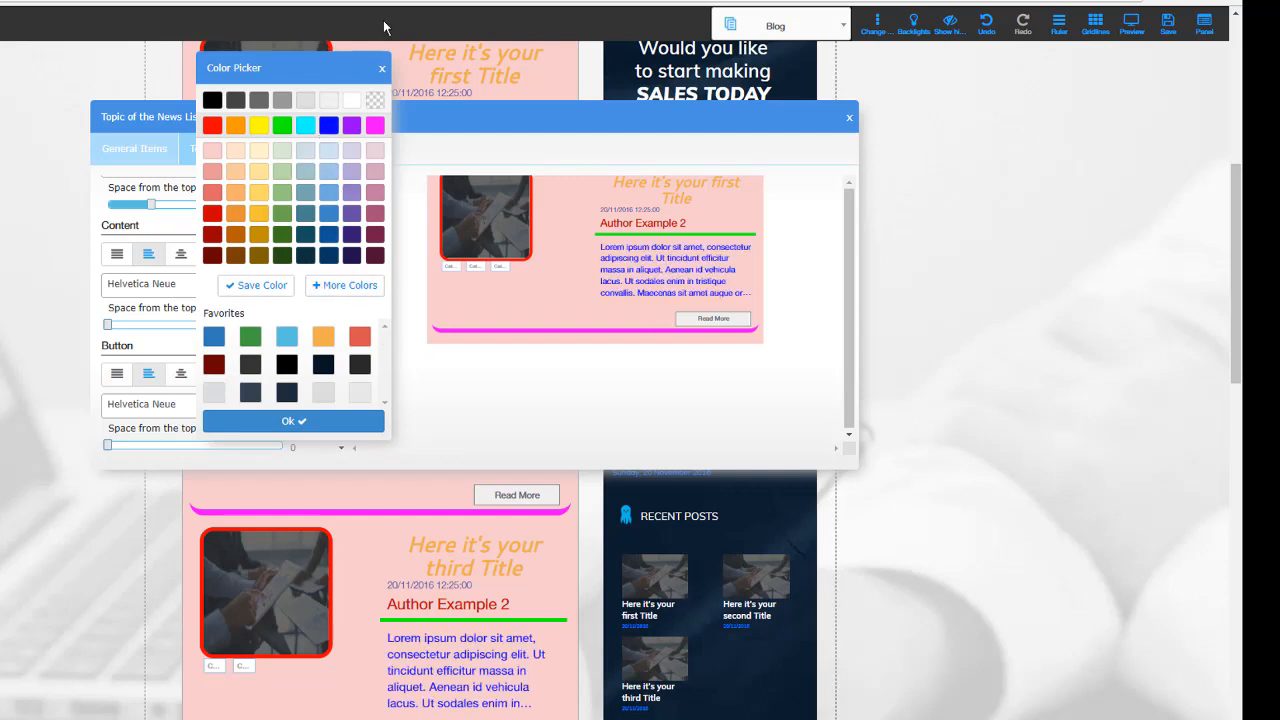
{"action": "left_click", "coordinate": [382, 68]}
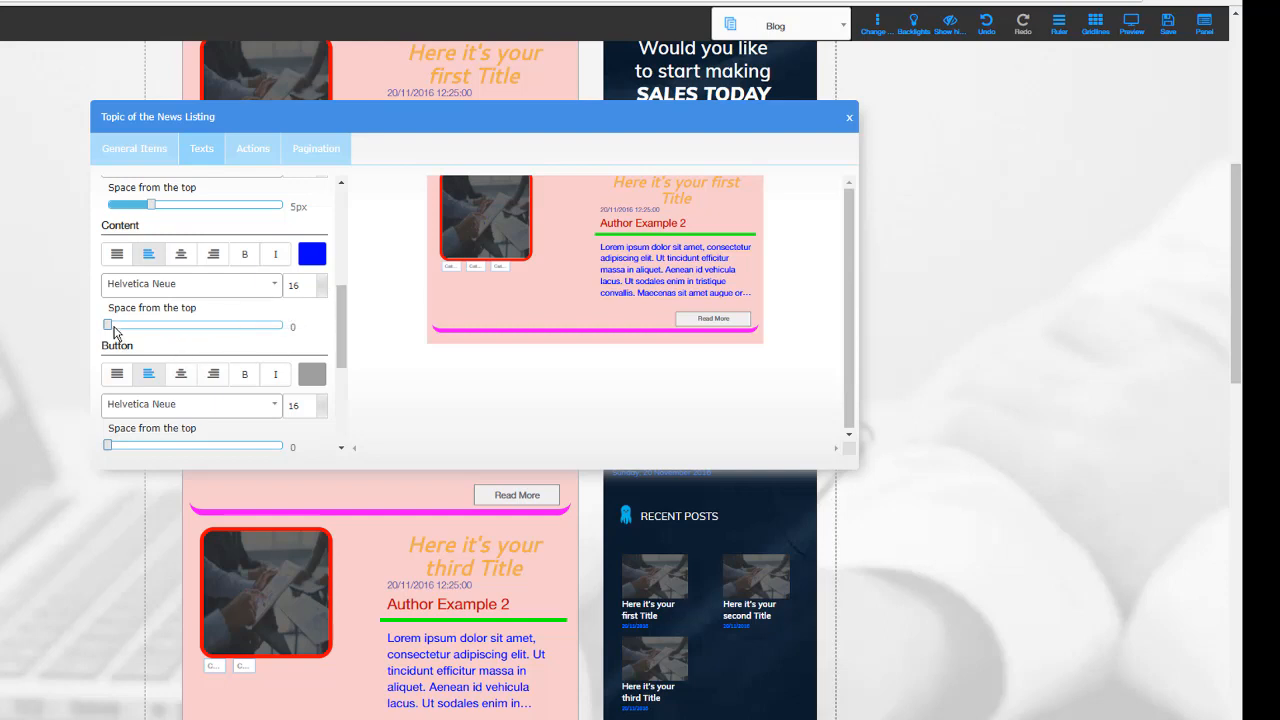
{"action": "left_click_drag", "start_coordinate": [156, 333], "coordinate": [106, 343]}
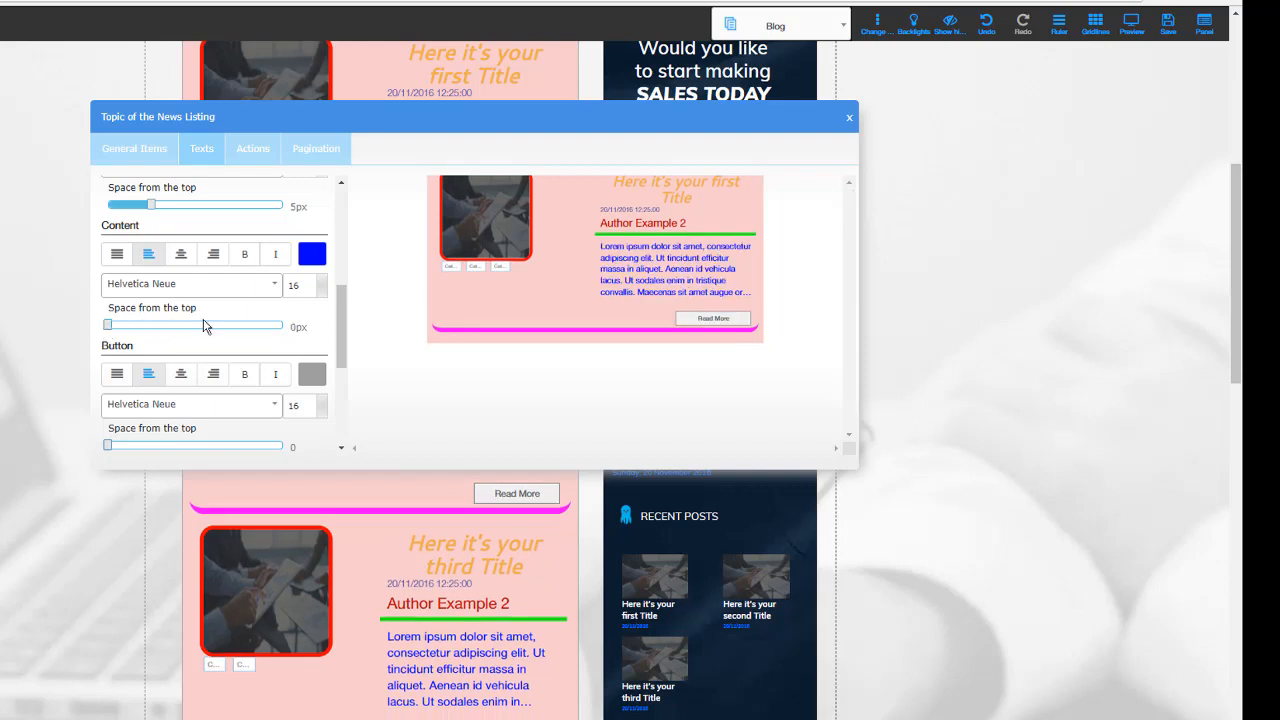
Step: Color the Button text dark red and set its space from the top to 5px
{"action": "left_click_drag", "start_coordinate": [341, 330], "coordinate": [340, 360]}
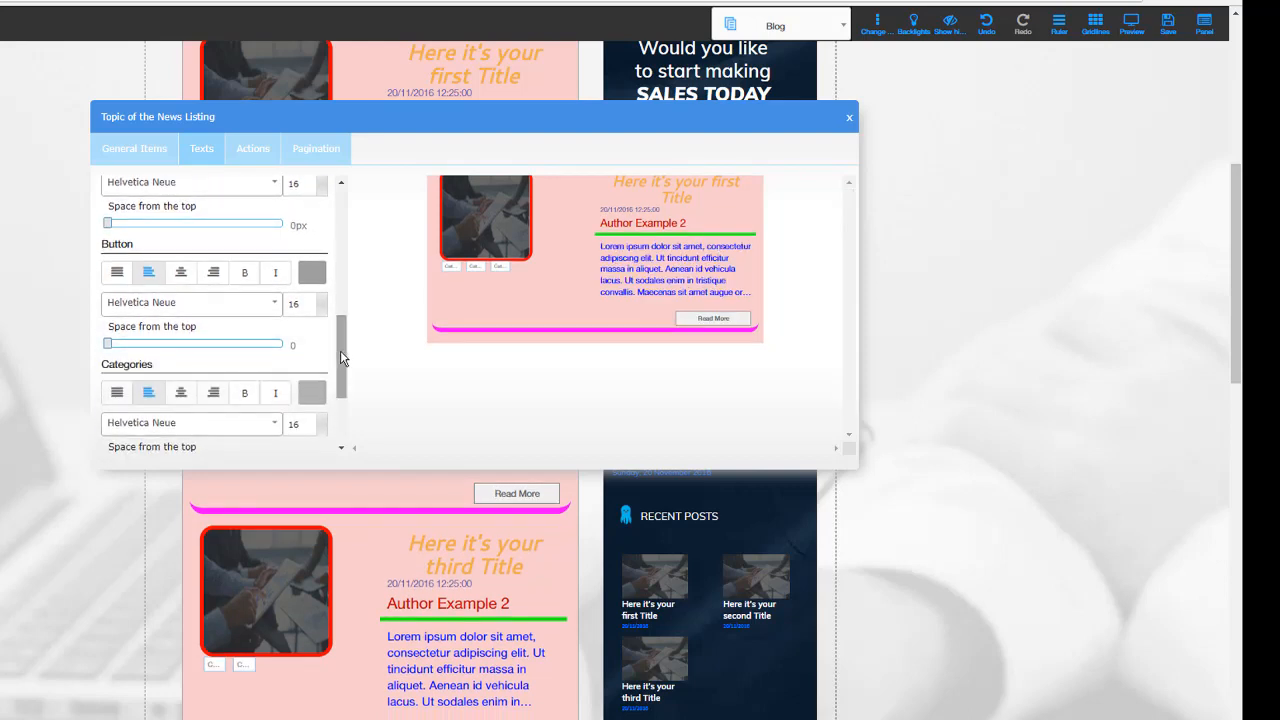
{"action": "left_click", "coordinate": [312, 275]}
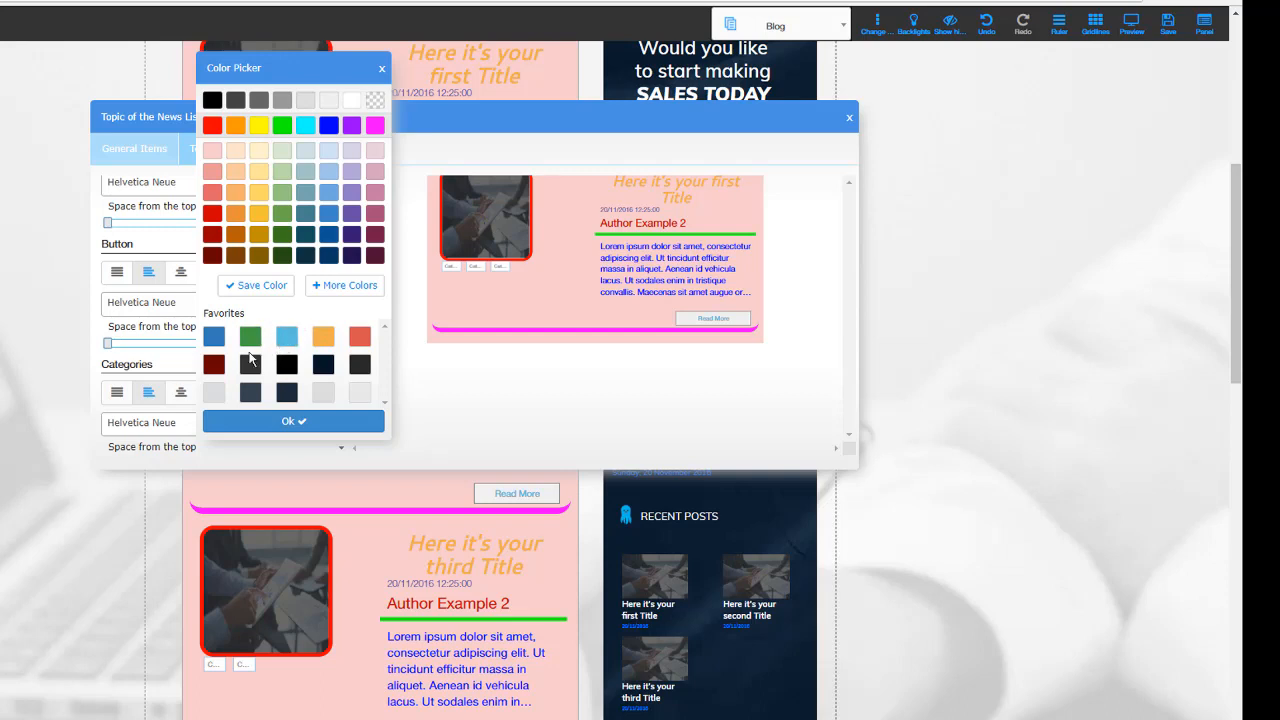
{"action": "left_click", "coordinate": [214, 366]}
{"action": "left_click", "coordinate": [381, 68]}
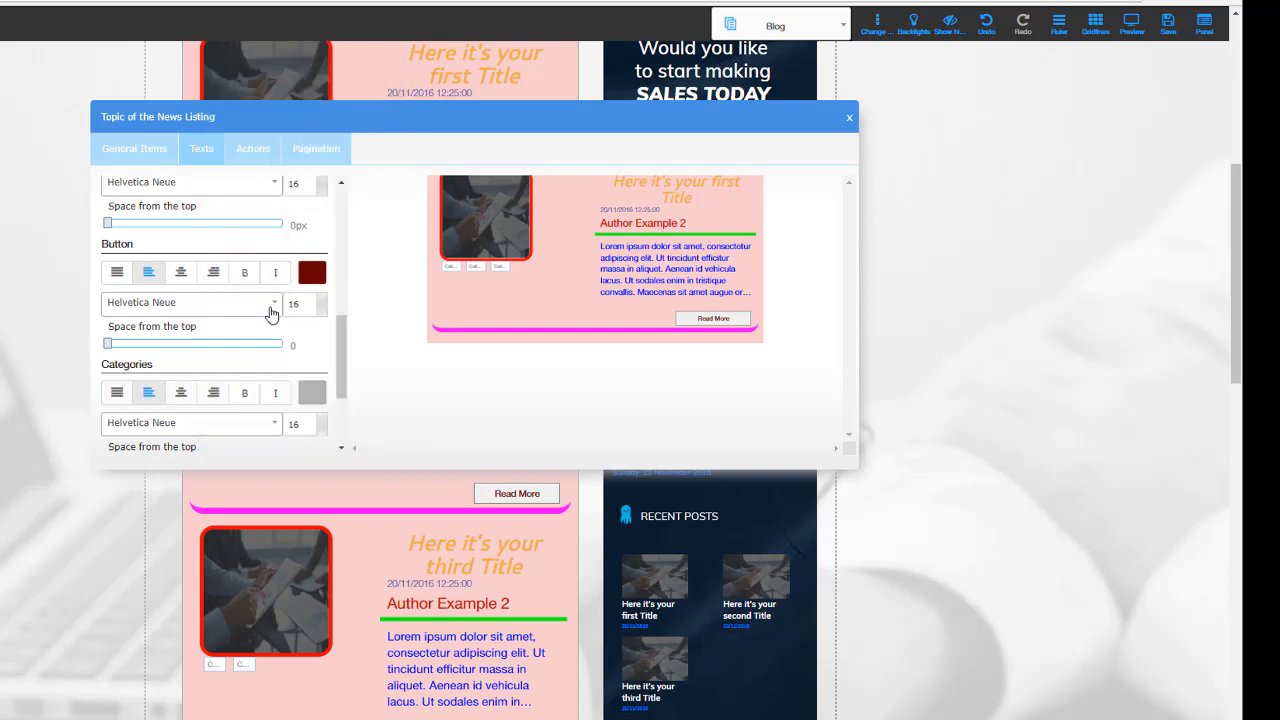
{"action": "left_click_drag", "start_coordinate": [107, 347], "coordinate": [155, 351]}
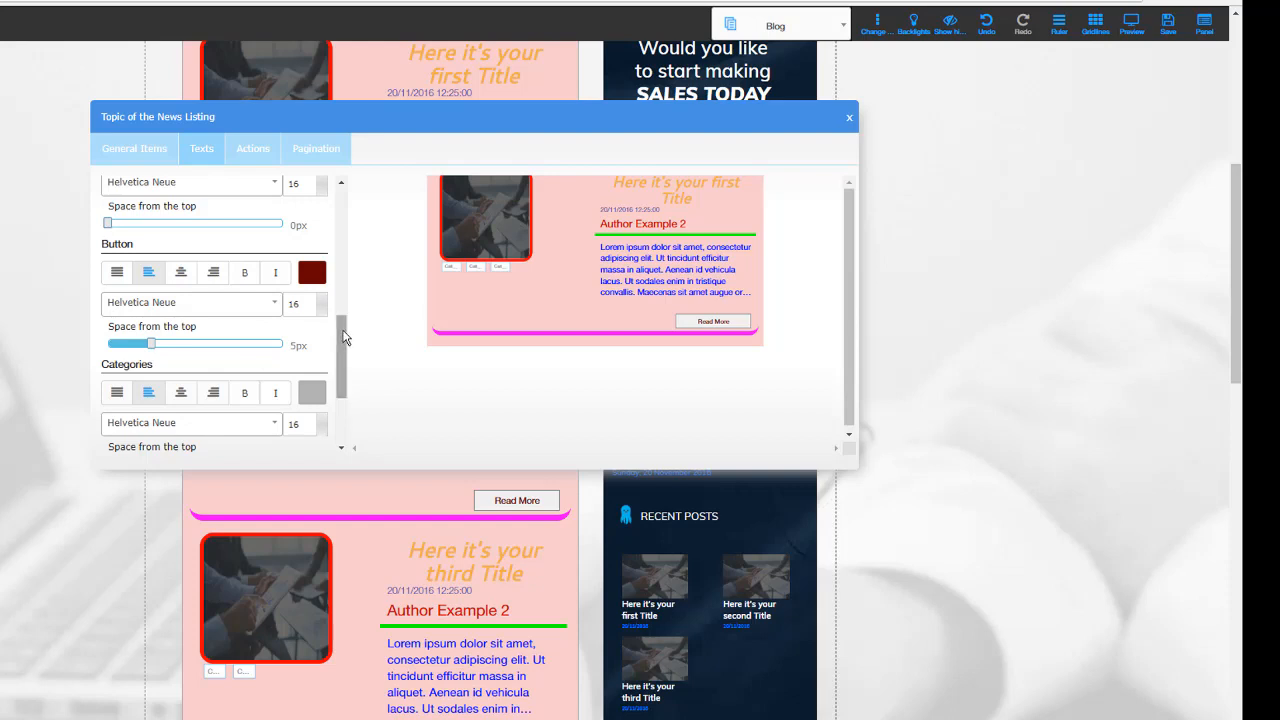
{"action": "left_click_drag", "start_coordinate": [343, 338], "coordinate": [342, 370]}
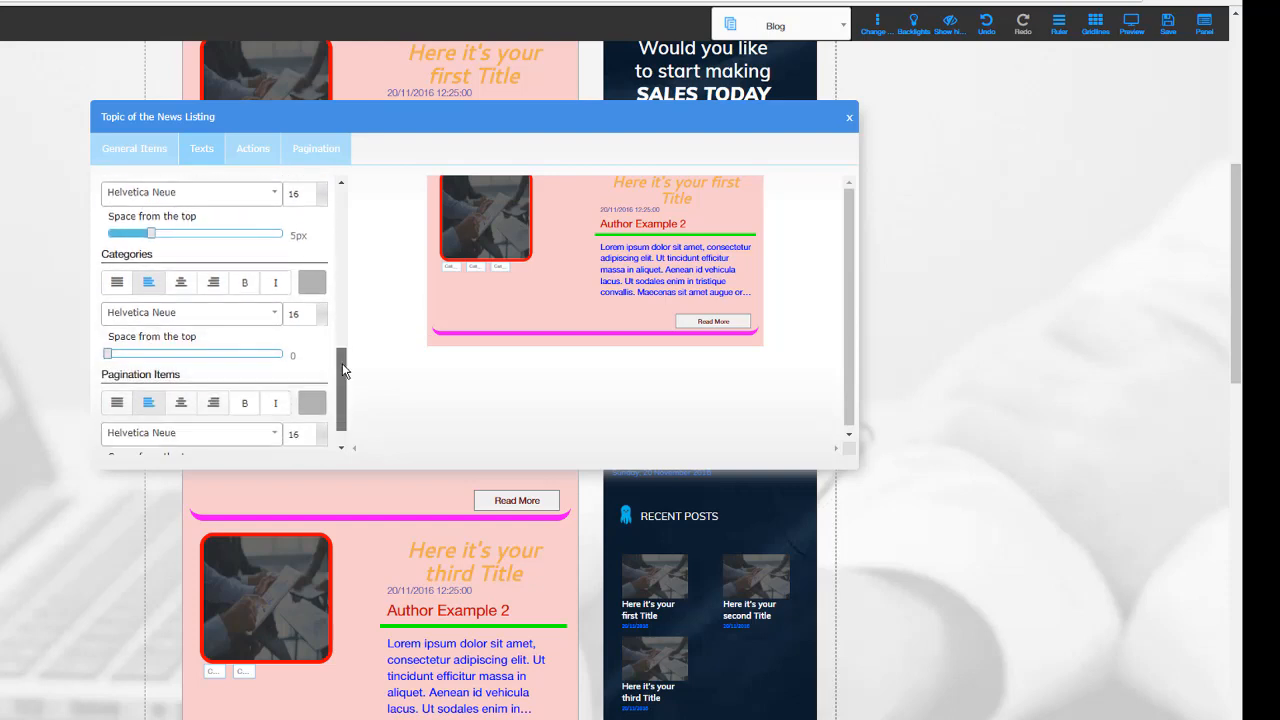
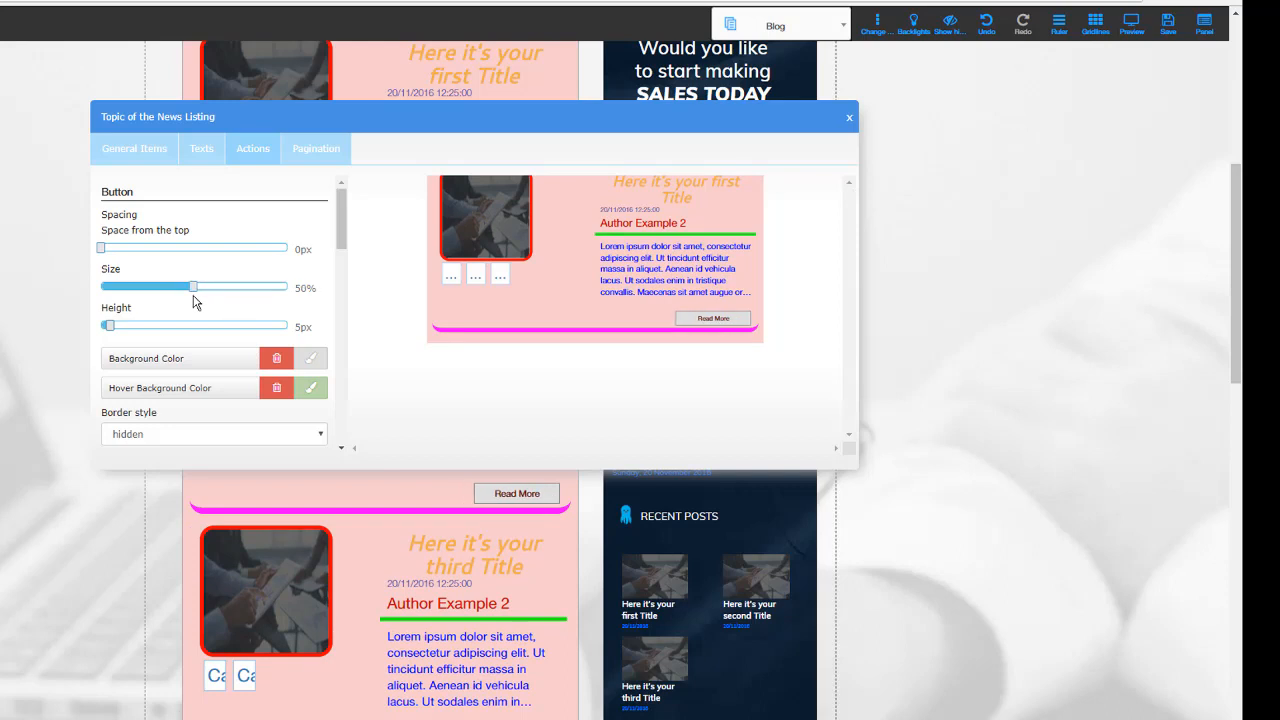
Step: Set the Read More button's height to 11px and give it a solid red border of 6px
{"action": "left_click_drag", "start_coordinate": [113, 328], "coordinate": [153, 331]}
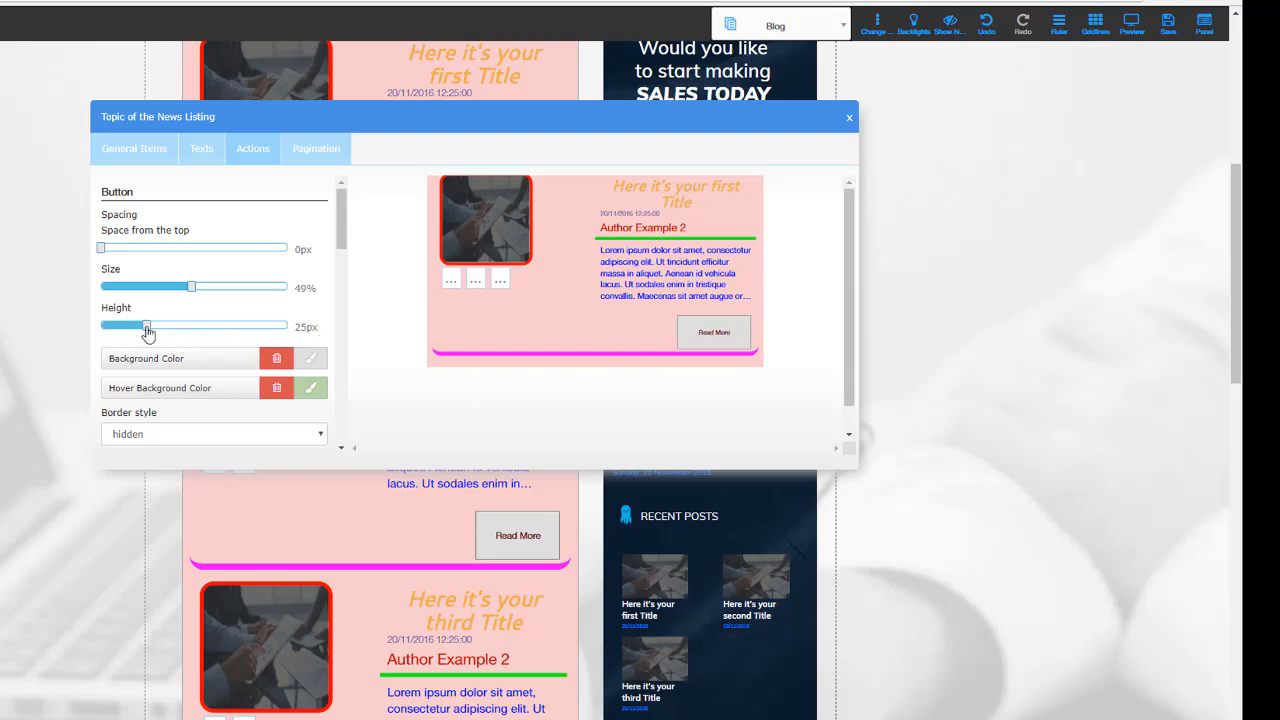
{"action": "left_click_drag", "start_coordinate": [145, 327], "coordinate": [120, 335]}
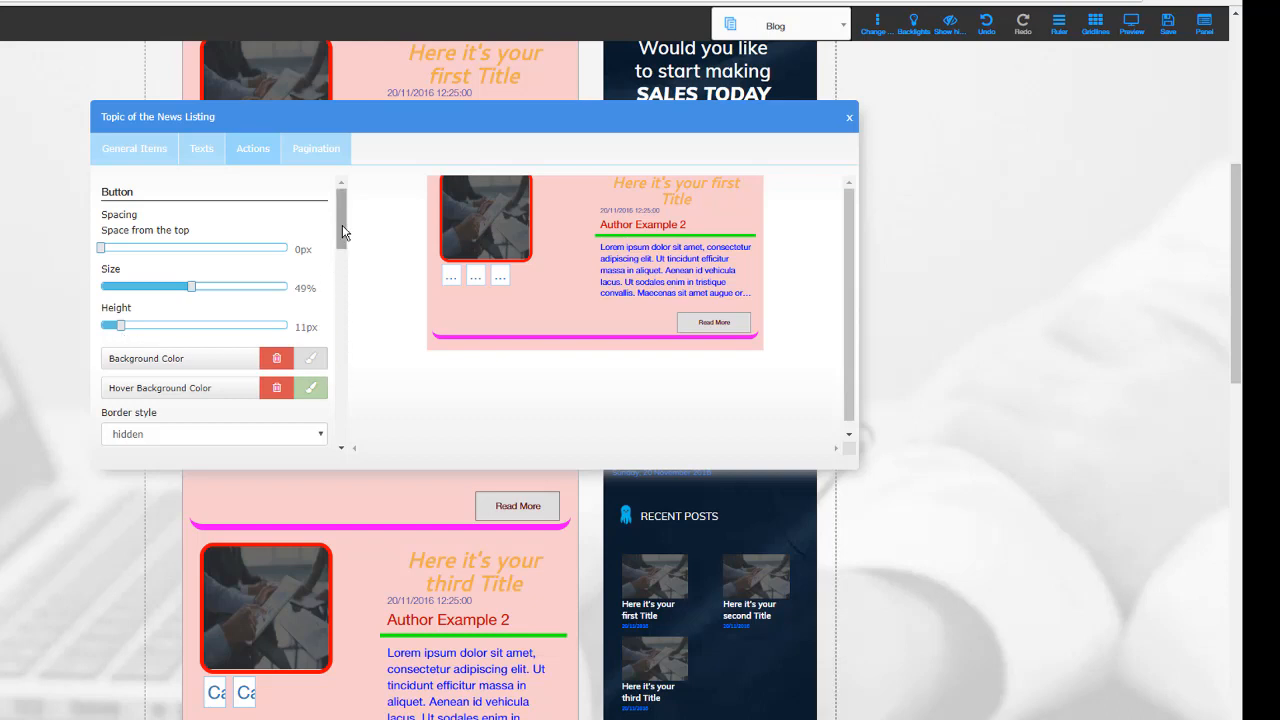
{"action": "left_click_drag", "start_coordinate": [342, 232], "coordinate": [342, 262]}
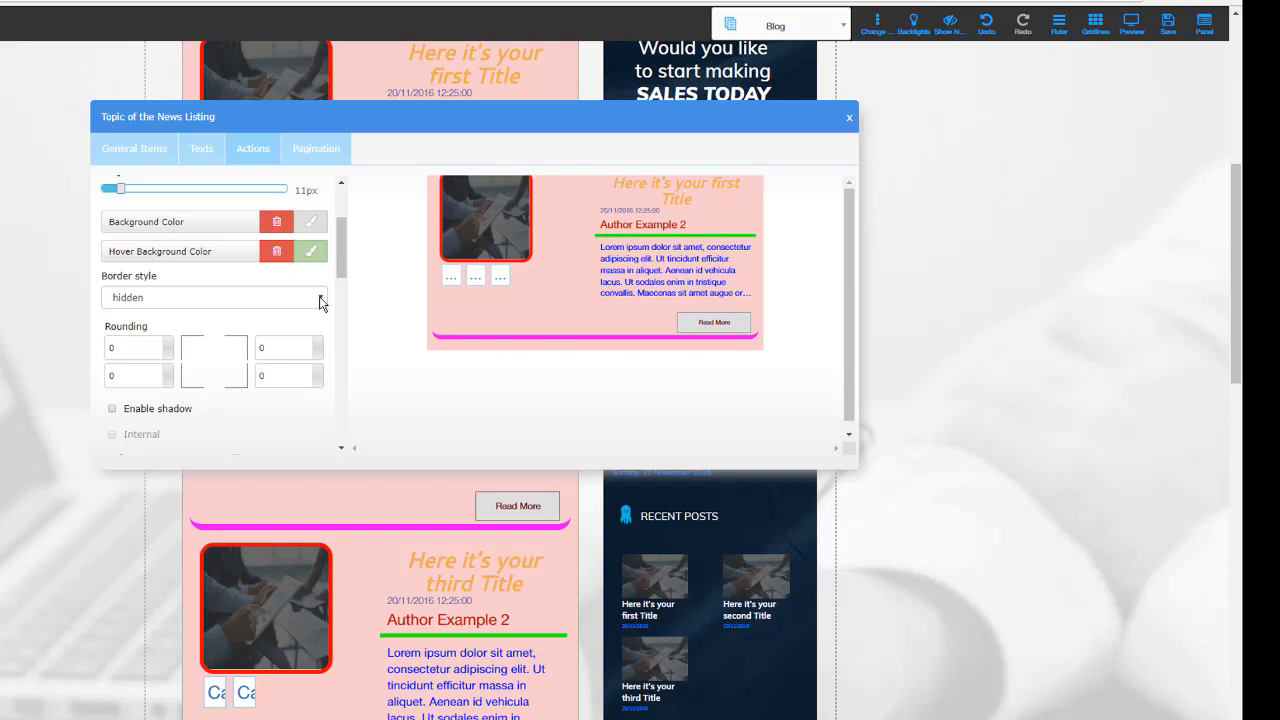
{"action": "left_click", "coordinate": [320, 300]}
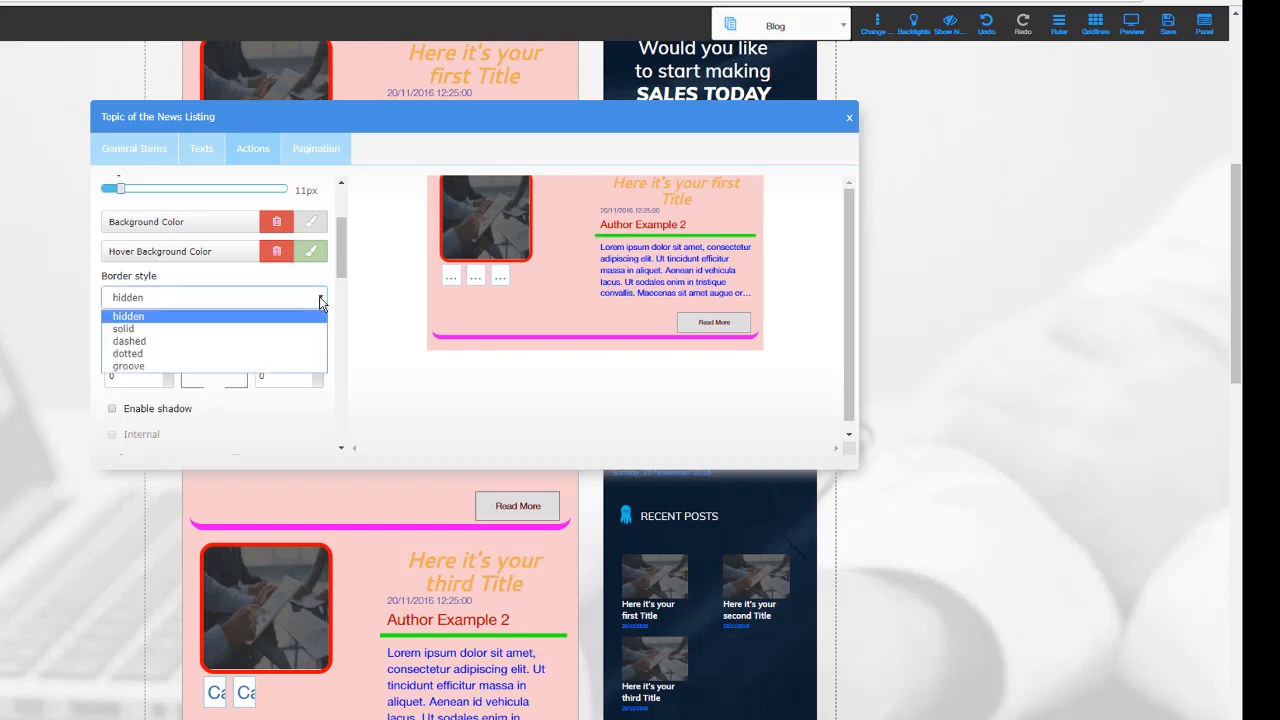
{"action": "left_click", "coordinate": [180, 330]}
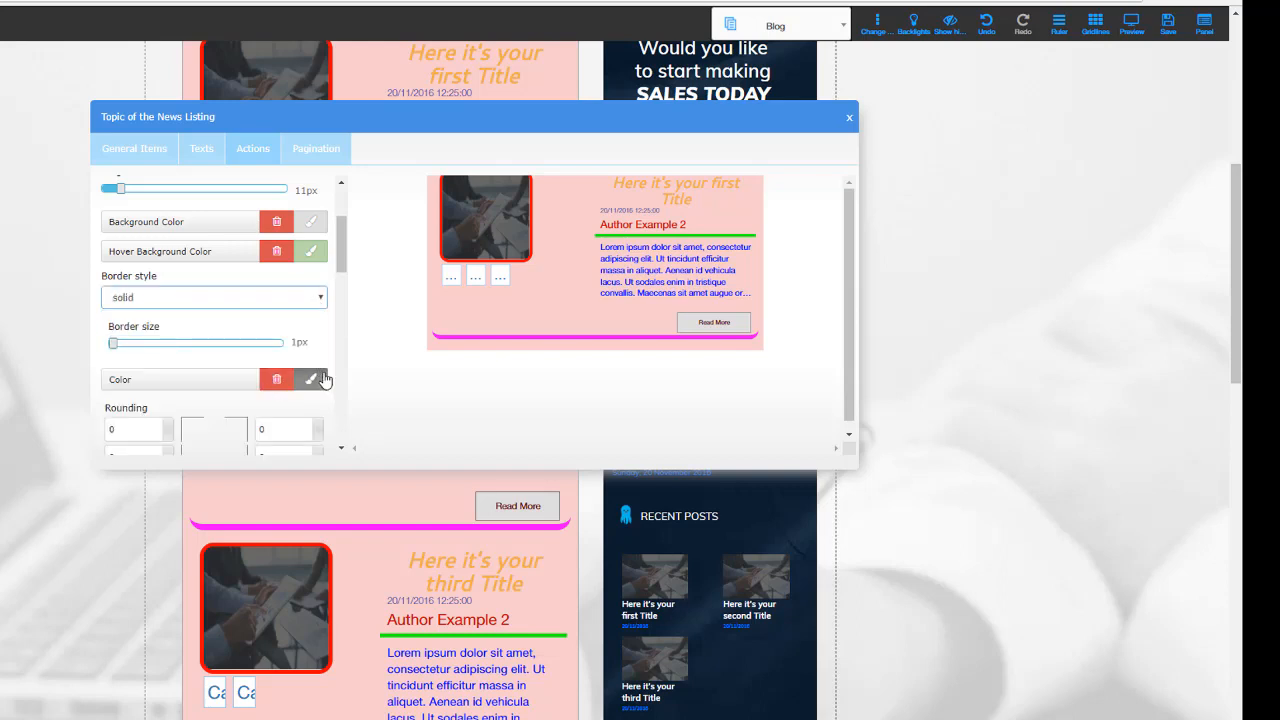
{"action": "left_click", "coordinate": [311, 379]}
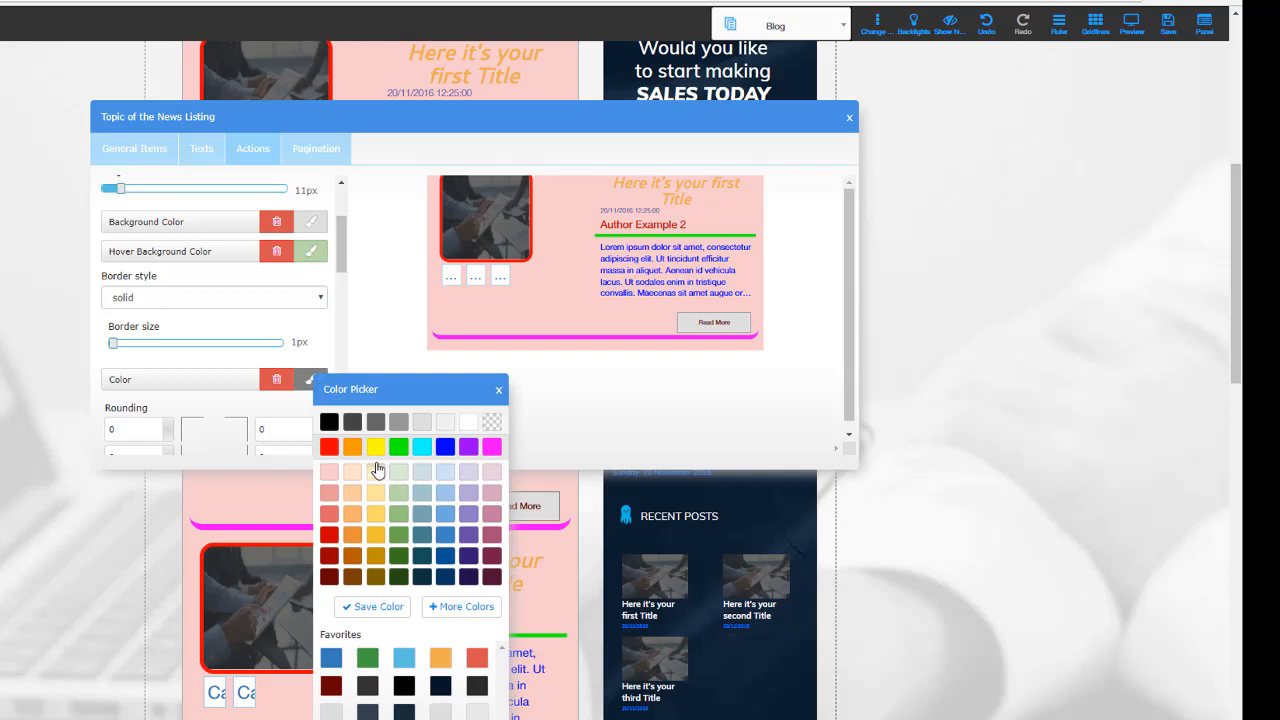
{"action": "left_click", "coordinate": [330, 446]}
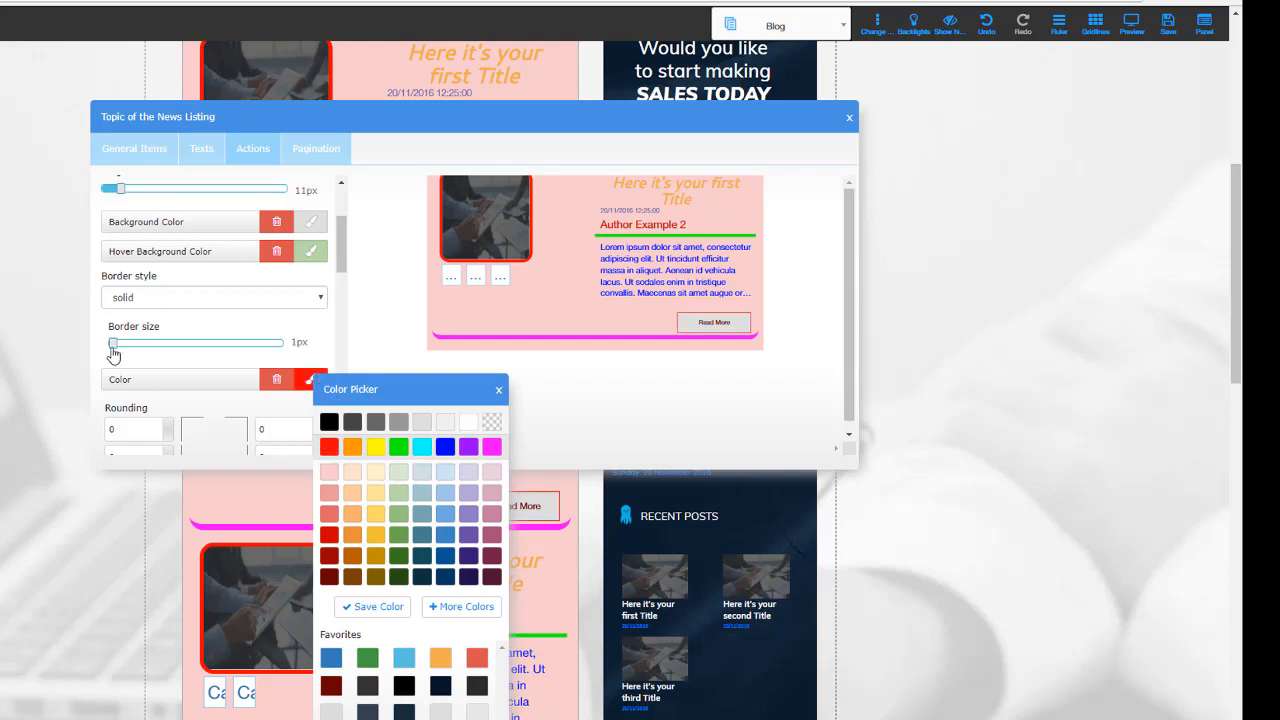
{"action": "left_click", "coordinate": [114, 346]}
{"action": "left_click_drag", "start_coordinate": [114, 343], "coordinate": [142, 352]}
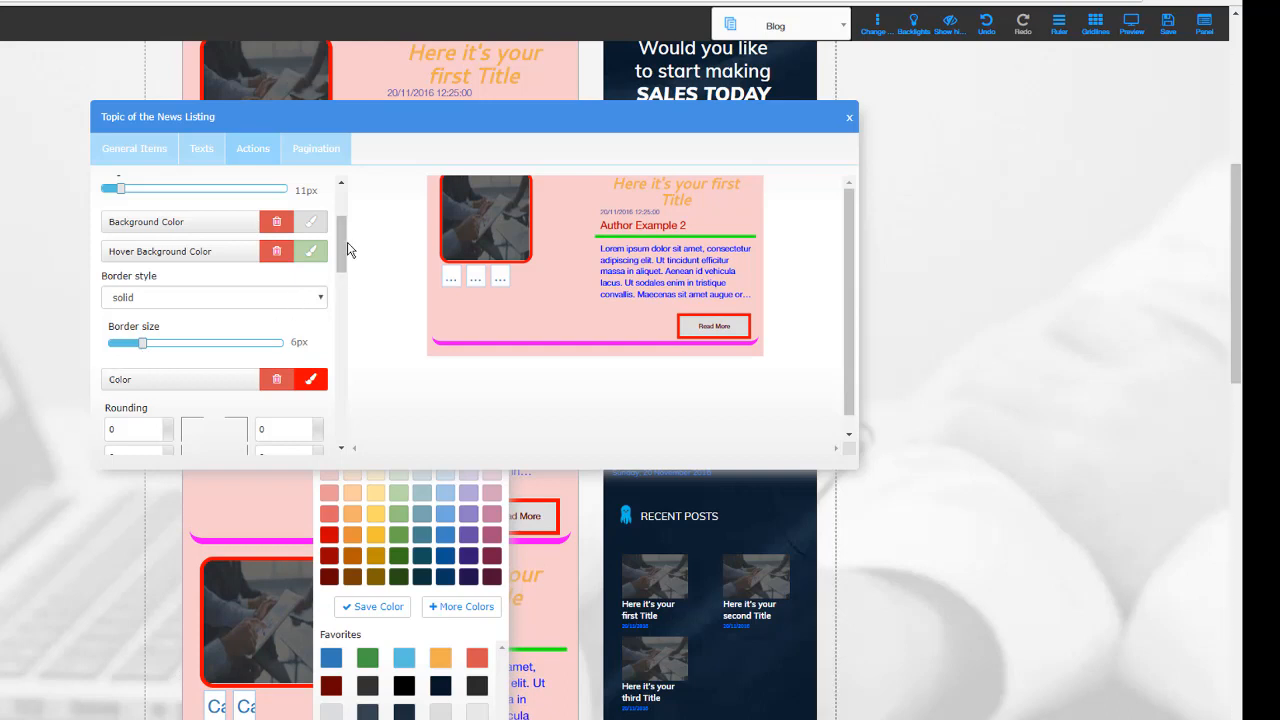
Step: Set the Categories' space from the top to 2px, their size to 53% and their height to 10px
{"action": "left_click_drag", "start_coordinate": [344, 250], "coordinate": [339, 288]}
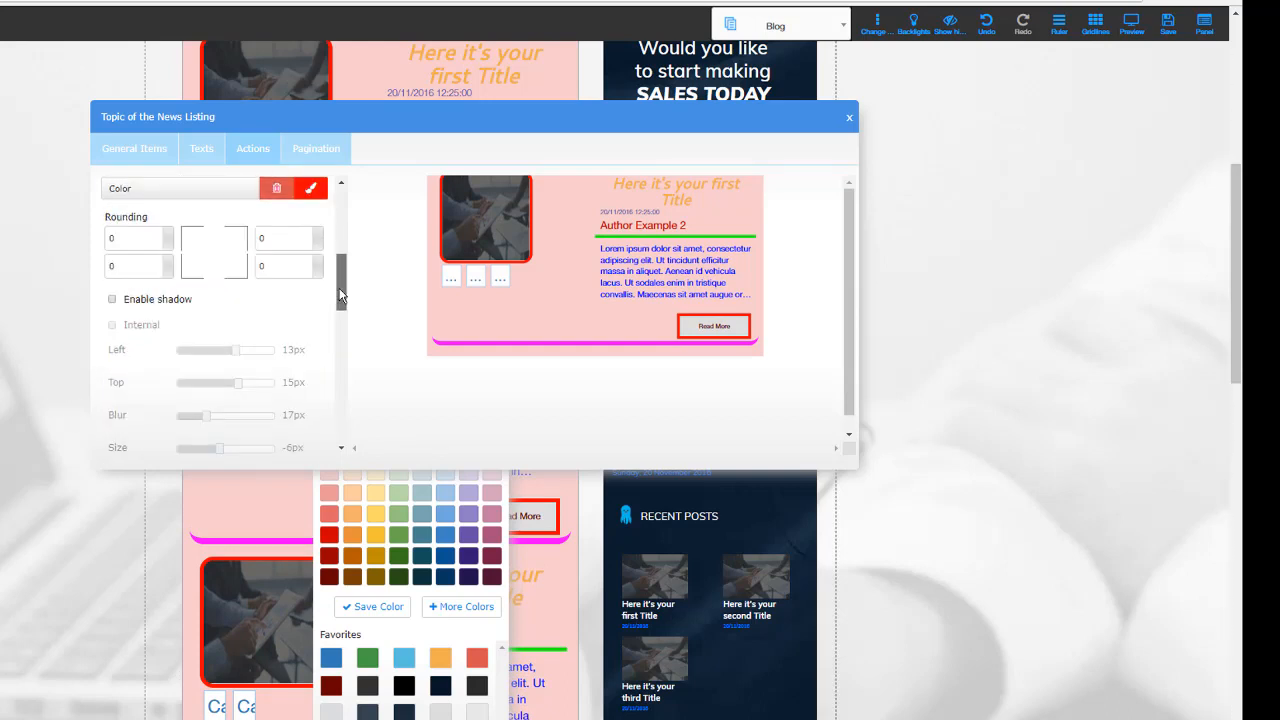
{"action": "left_click", "coordinate": [112, 300]}
{"action": "left_click_drag", "start_coordinate": [341, 282], "coordinate": [340, 341]}
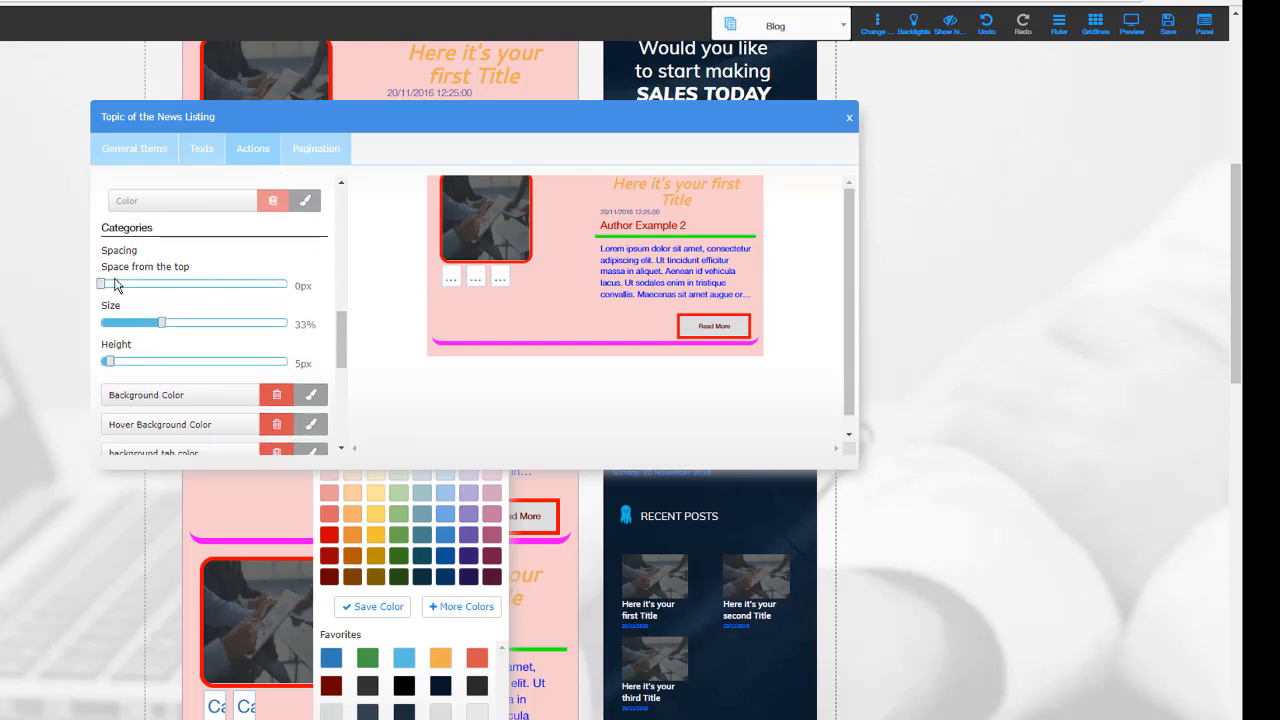
{"action": "mouse_move", "coordinate": [104, 287]}
{"action": "left_mouse_down"}
{"action": "mouse_move", "coordinate": [139, 287]}
{"action": "mouse_move", "coordinate": [104, 287]}
{"action": "left_mouse_up"}
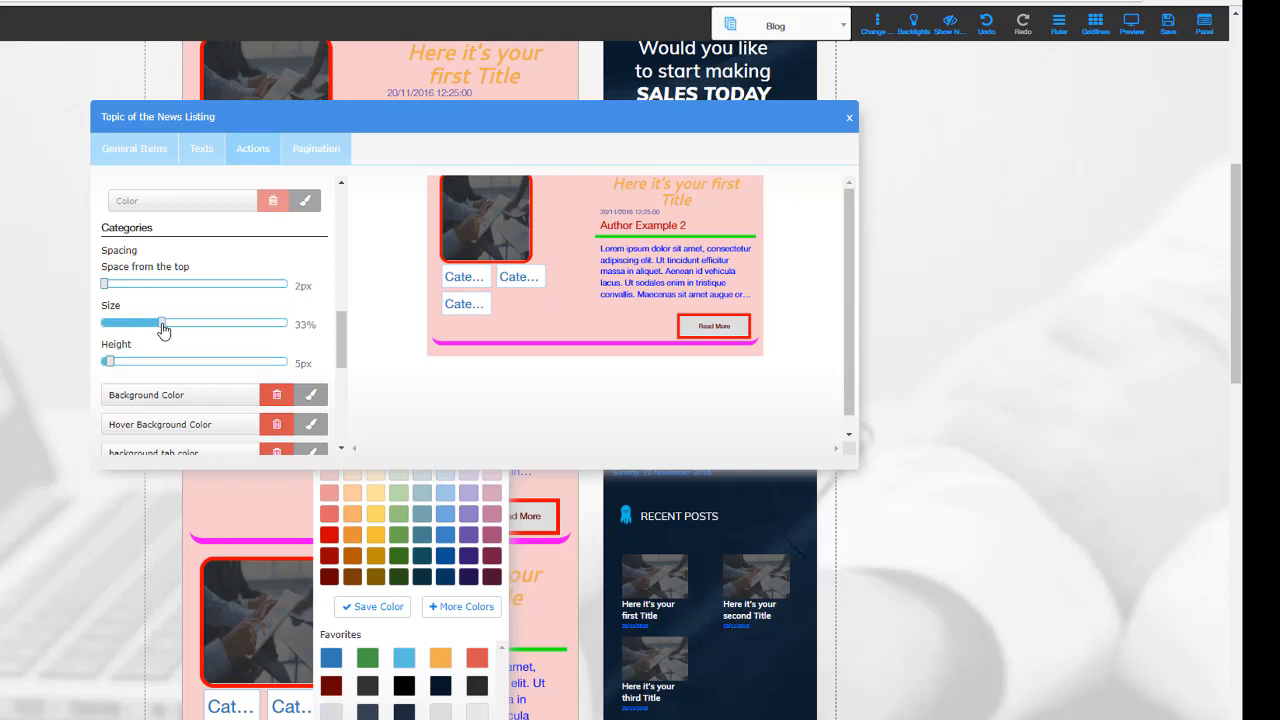
{"action": "left_click_drag", "start_coordinate": [164, 331], "coordinate": [203, 330]}
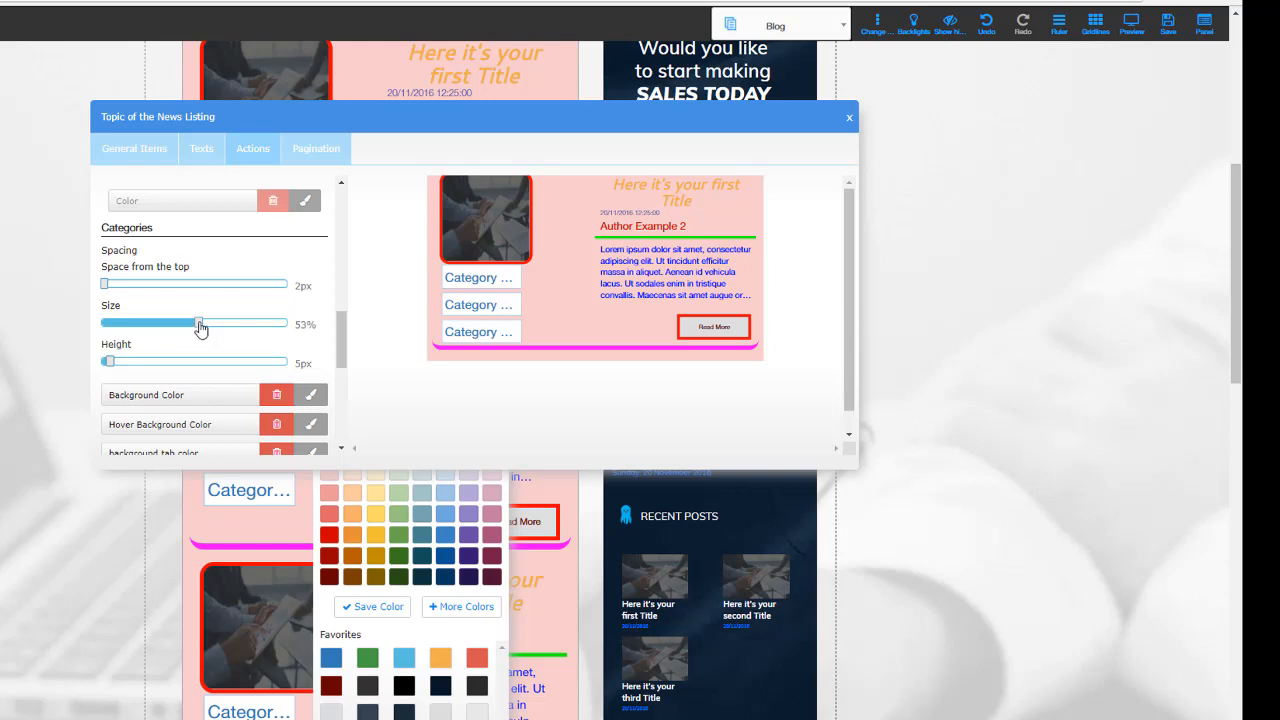
{"action": "mouse_move", "coordinate": [114, 366]}
{"action": "left_mouse_down"}
{"action": "mouse_move", "coordinate": [149, 371]}
{"action": "mouse_move", "coordinate": [121, 370]}
{"action": "left_mouse_up"}
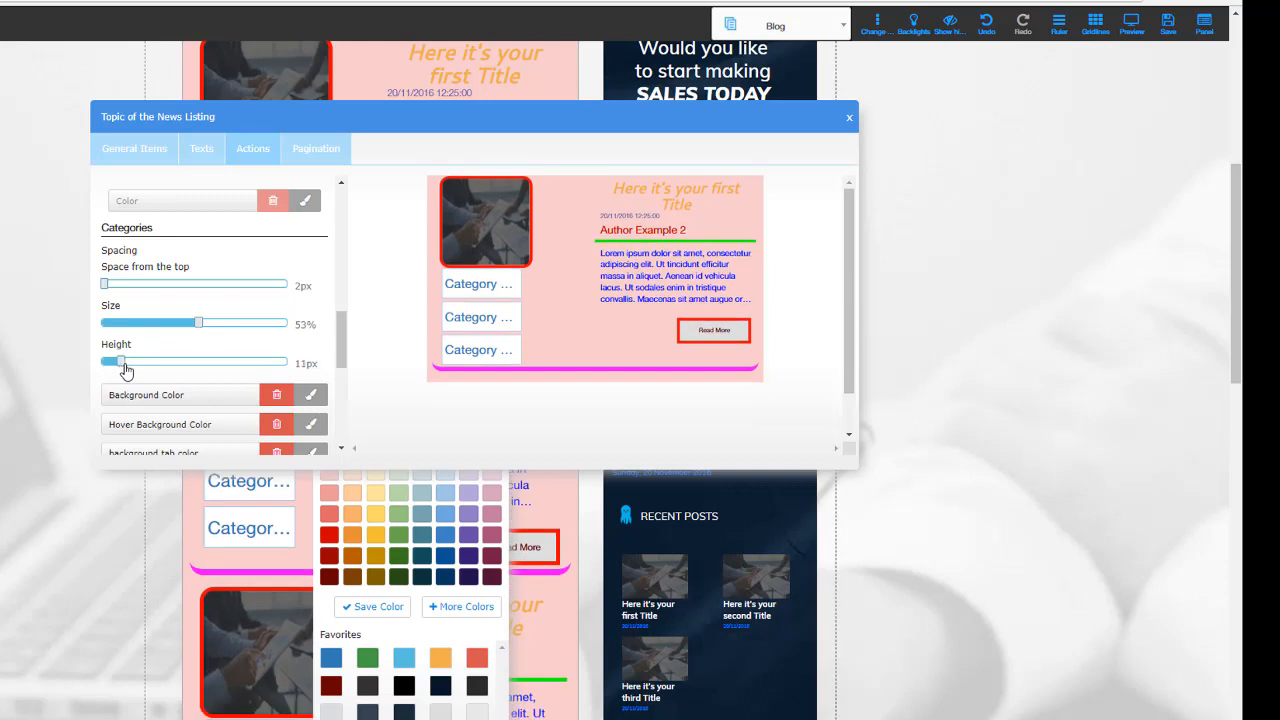
Step: Color the Categories' background yellow, their hover background orange and their background tab green
{"action": "left_click", "coordinate": [312, 400]}
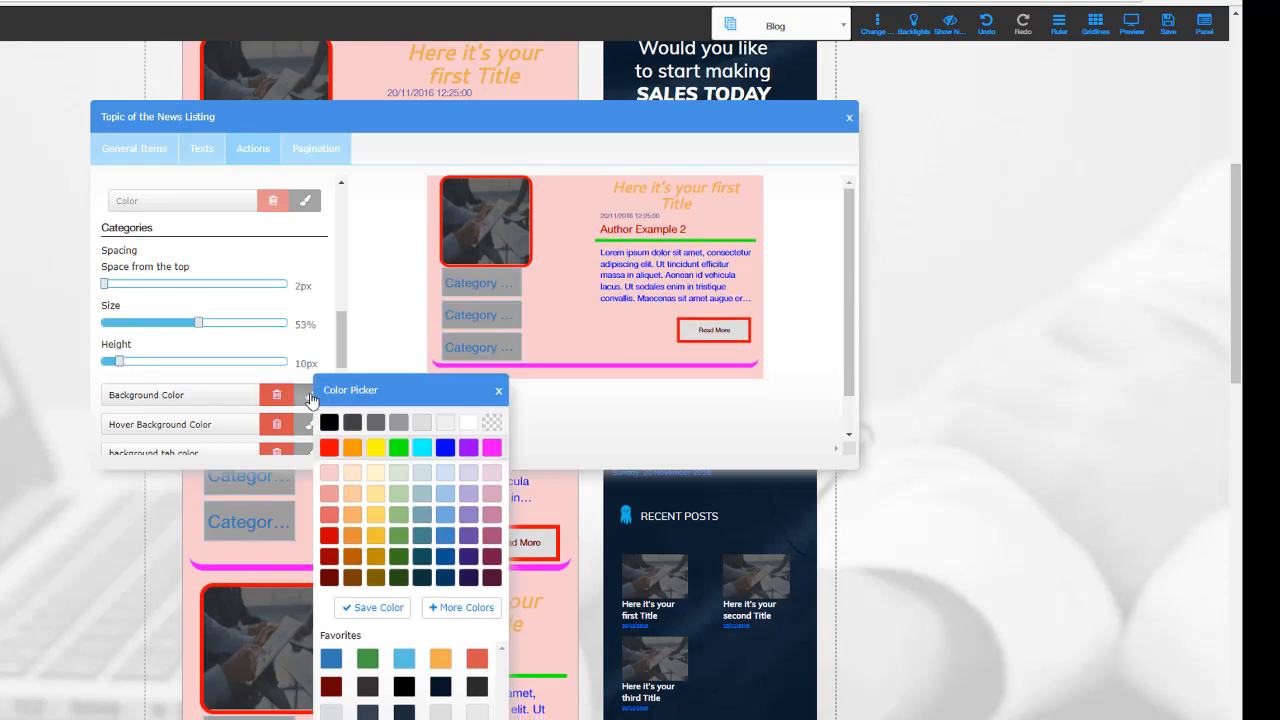
{"action": "left_click", "coordinate": [373, 452]}
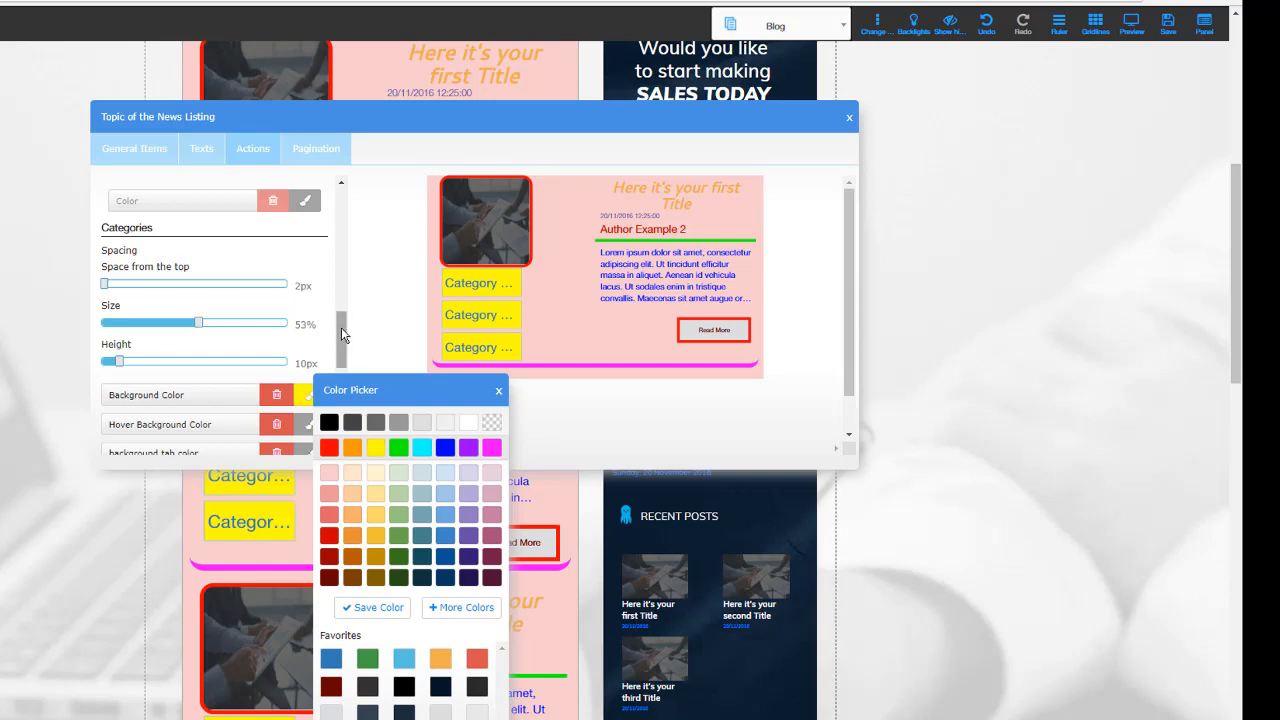
{"action": "left_click", "coordinate": [305, 426]}
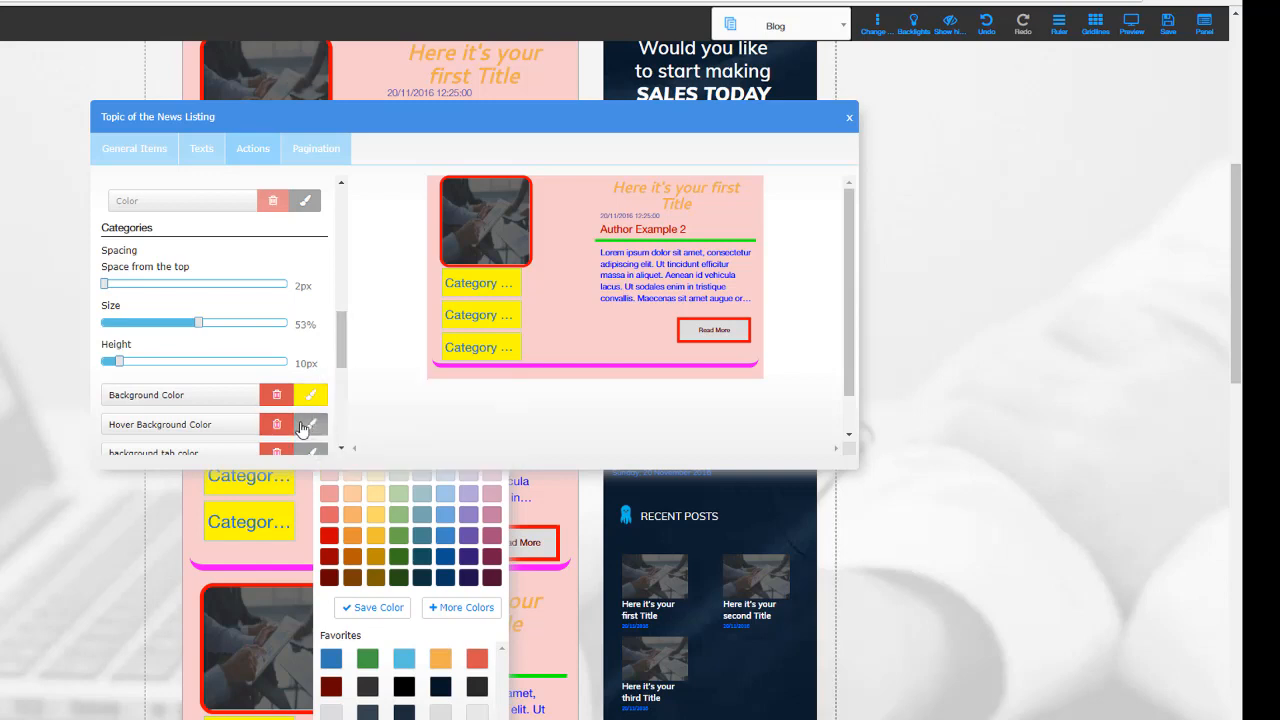
{"action": "left_click", "coordinate": [305, 426]}
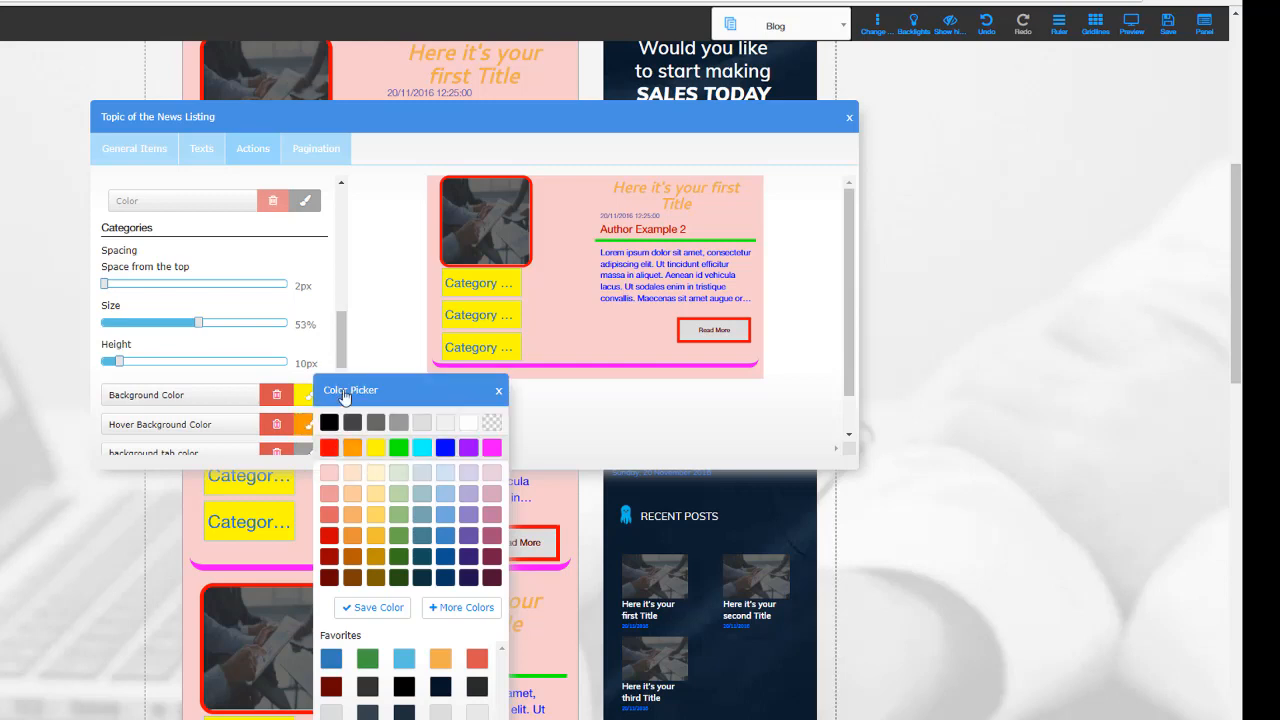
{"action": "left_click_drag", "start_coordinate": [346, 345], "coordinate": [346, 363]}
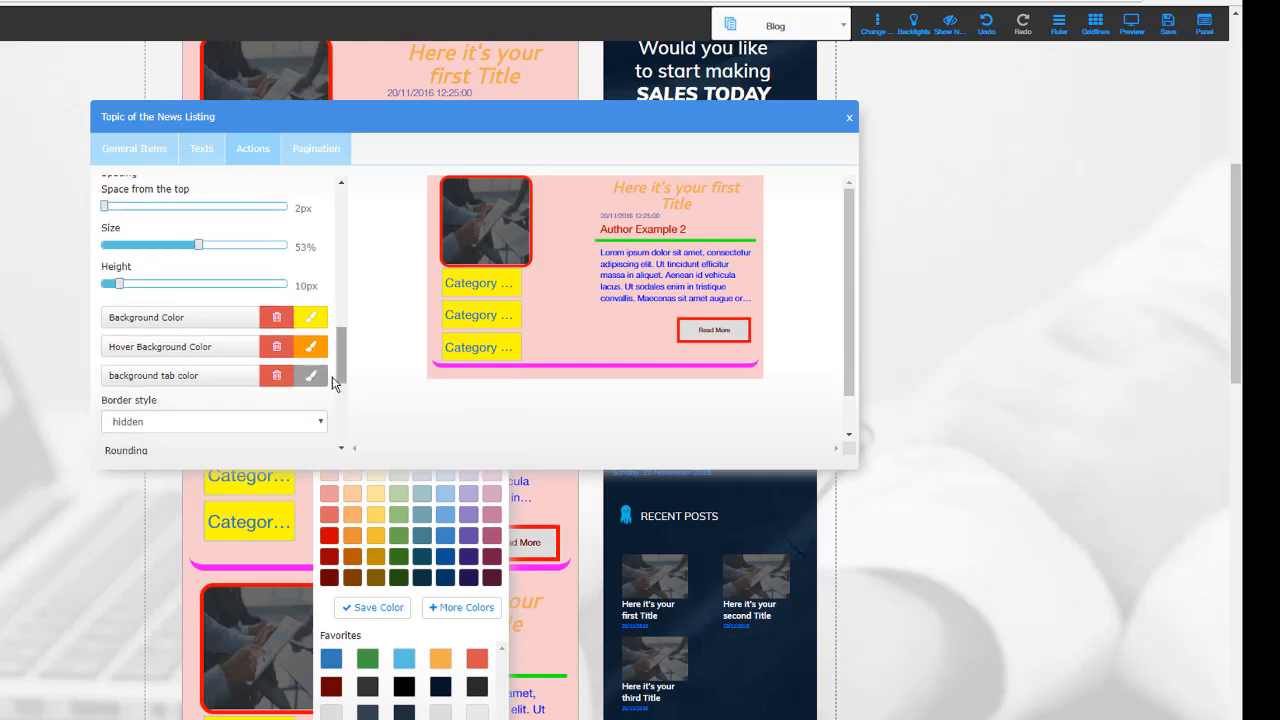
{"action": "left_click", "coordinate": [316, 376]}
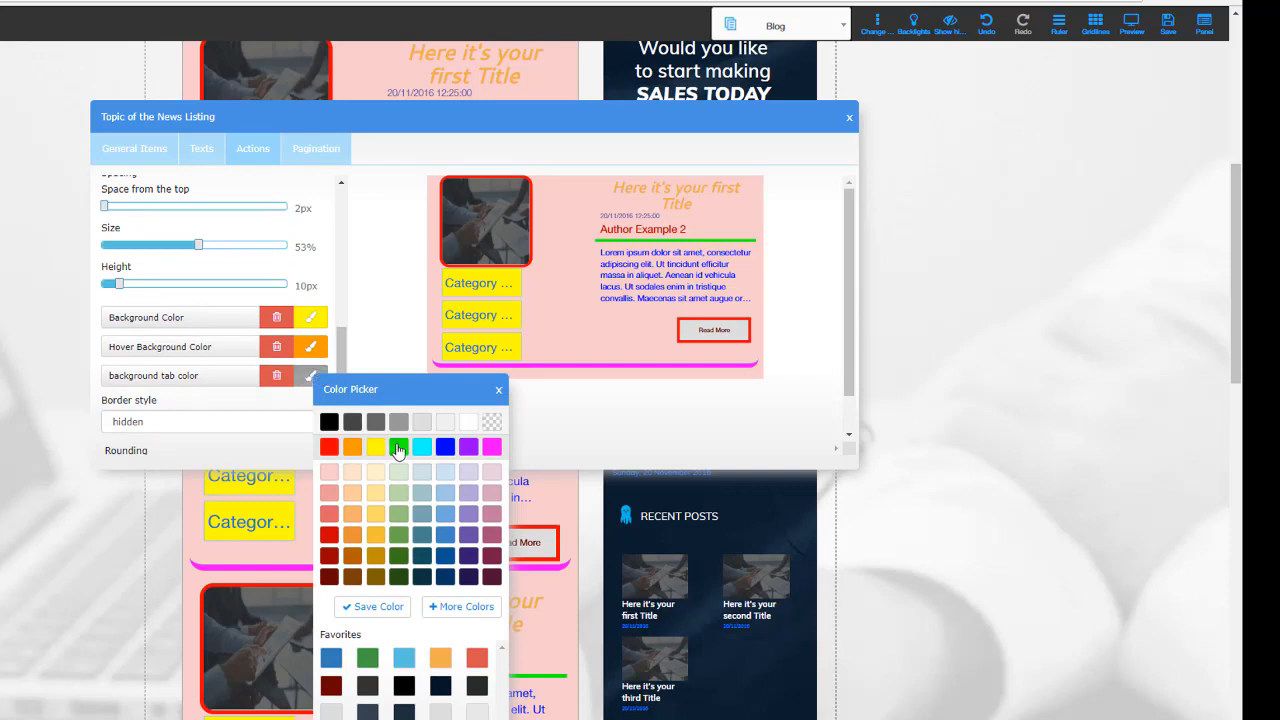
{"action": "left_click", "coordinate": [395, 447]}
{"action": "left_click", "coordinate": [498, 390]}
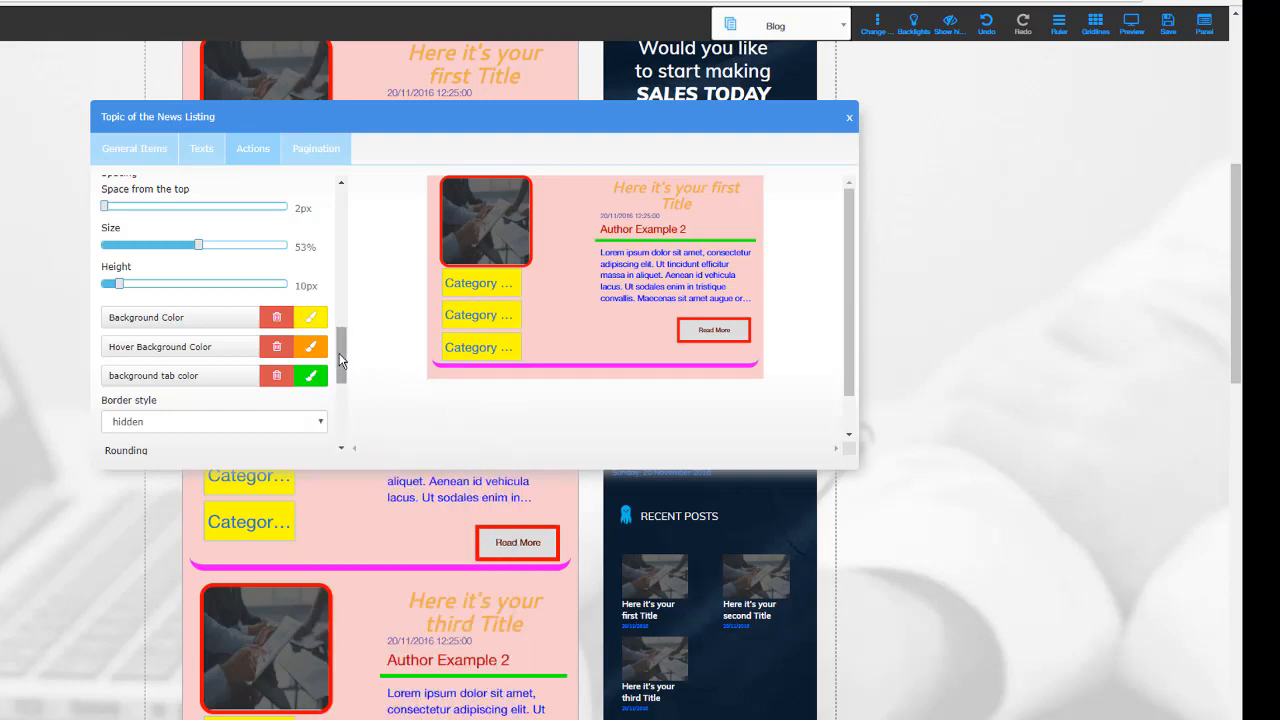
Step: Give the Categories a dashed border with a size of 6px
{"action": "left_click_drag", "start_coordinate": [339, 353], "coordinate": [341, 374]}
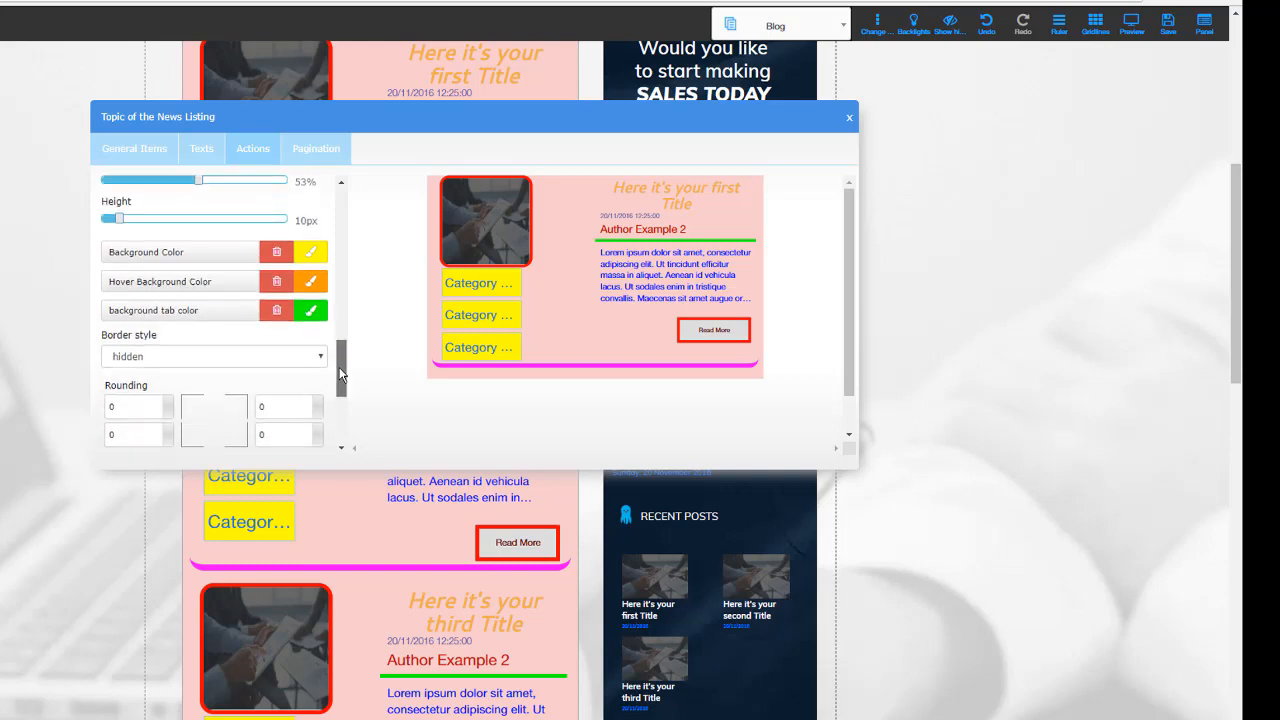
{"action": "left_click", "coordinate": [322, 360]}
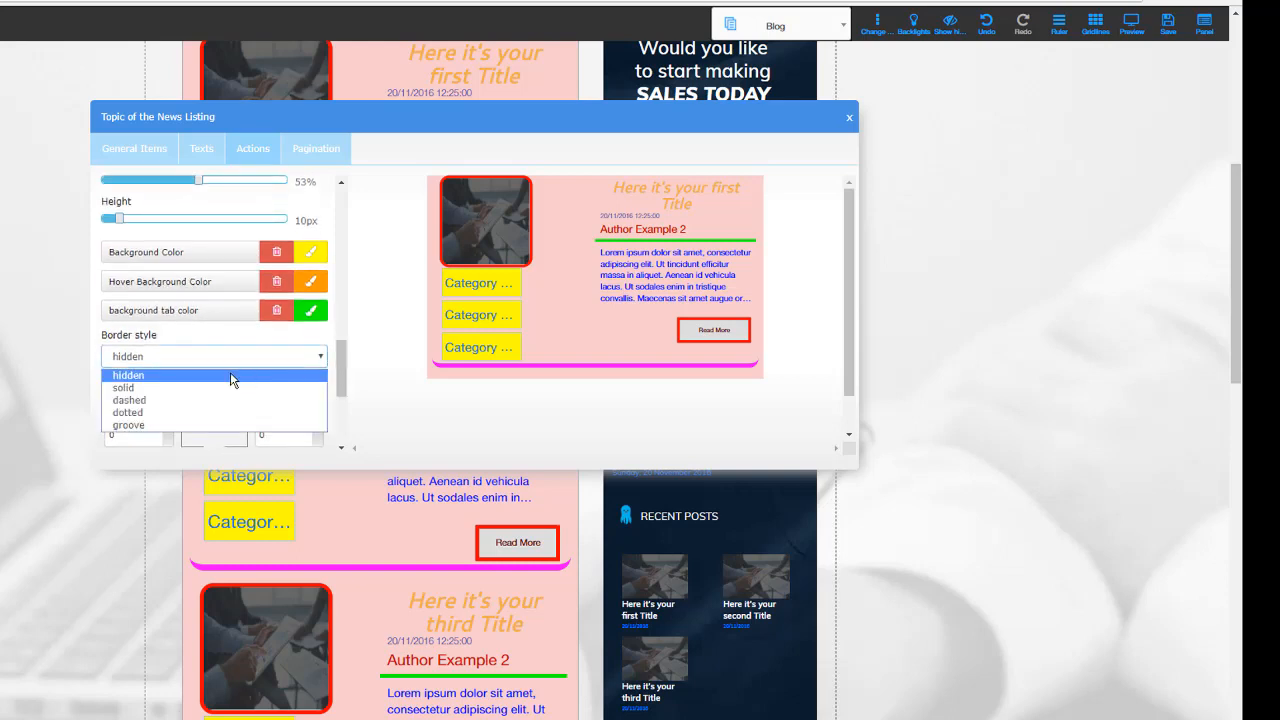
{"action": "left_click", "coordinate": [158, 401]}
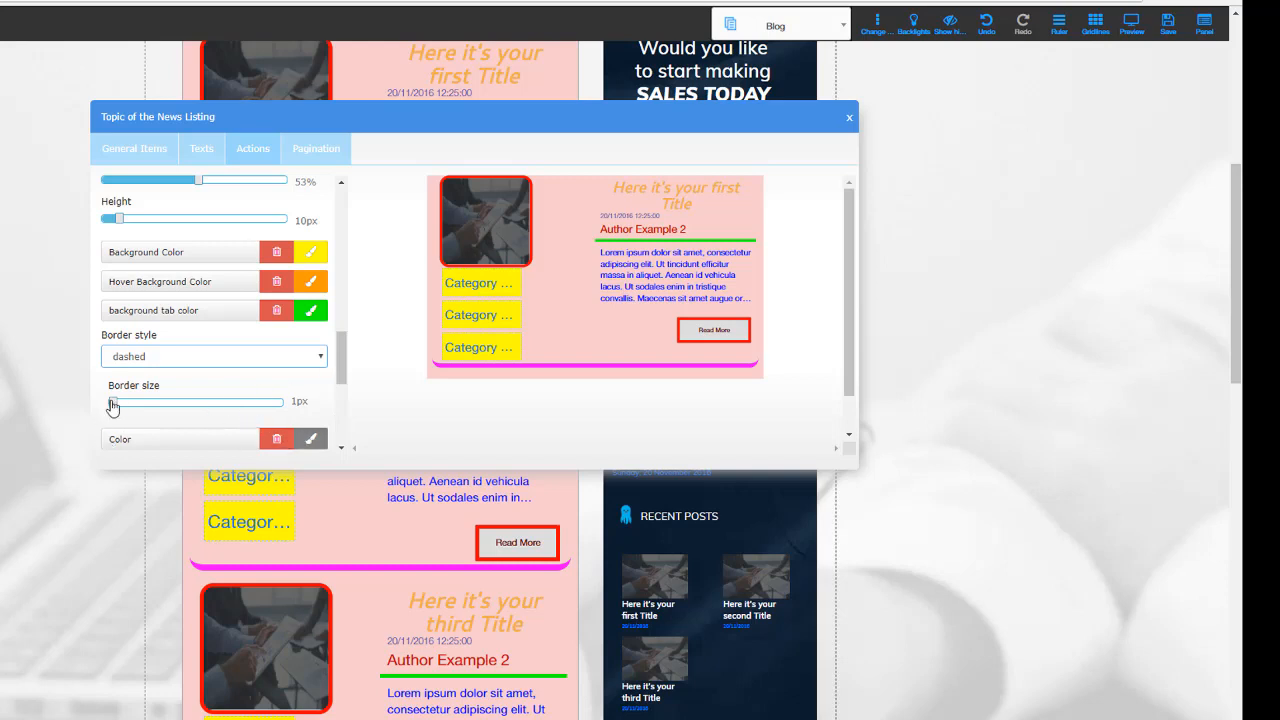
{"action": "left_click_drag", "start_coordinate": [112, 405], "coordinate": [143, 411]}
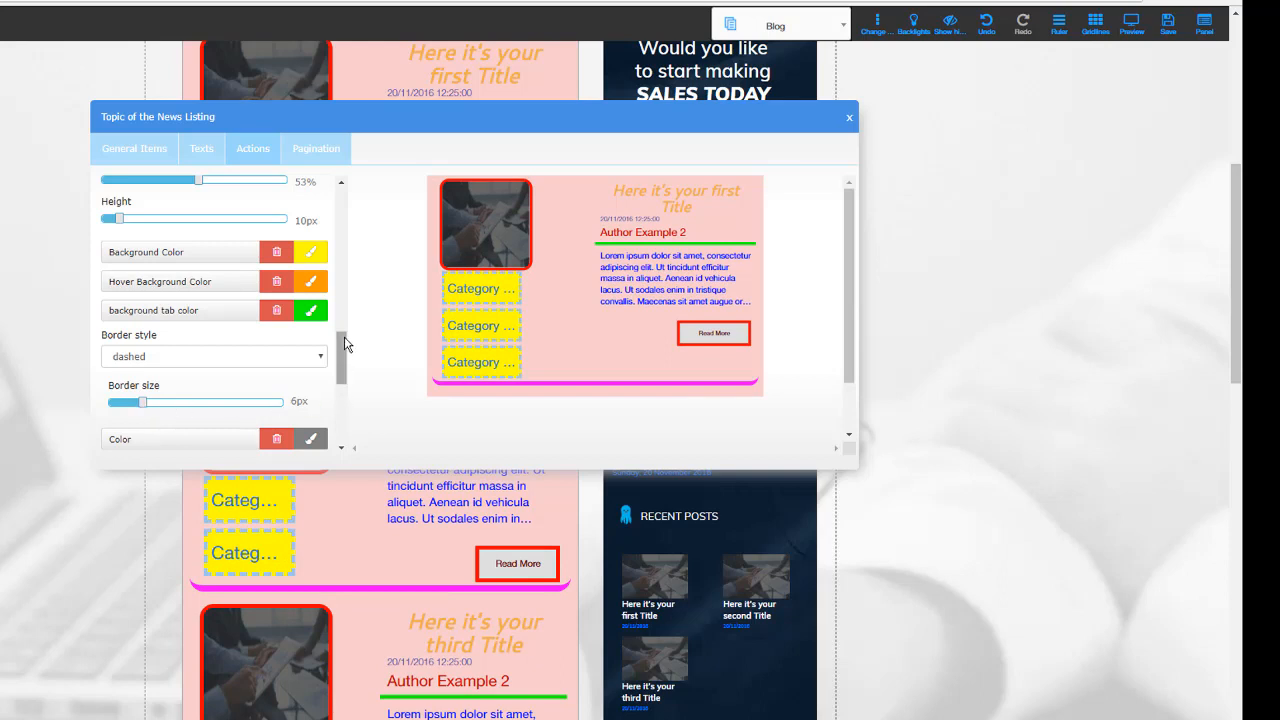
{"action": "left_click_drag", "start_coordinate": [345, 344], "coordinate": [345, 413]}
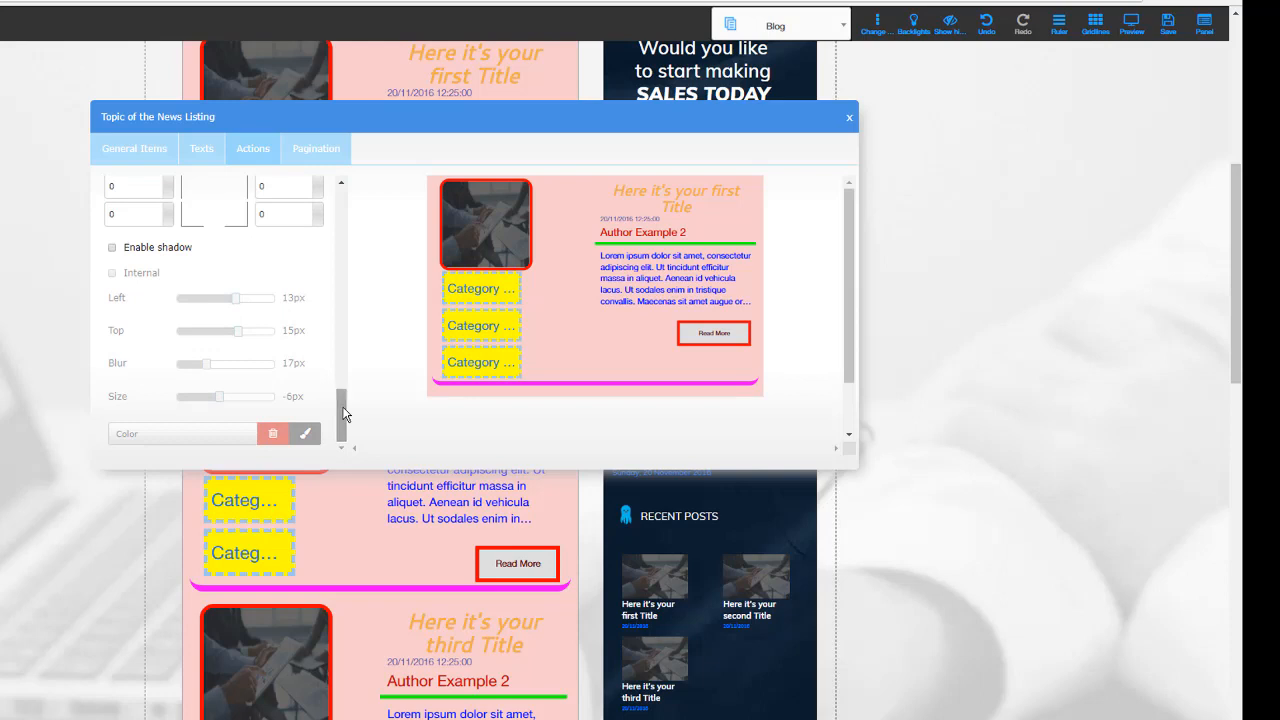
Step: Color the Pagination background green, its selected background yellow and its hover background orange
{"action": "left_click", "coordinate": [313, 160]}
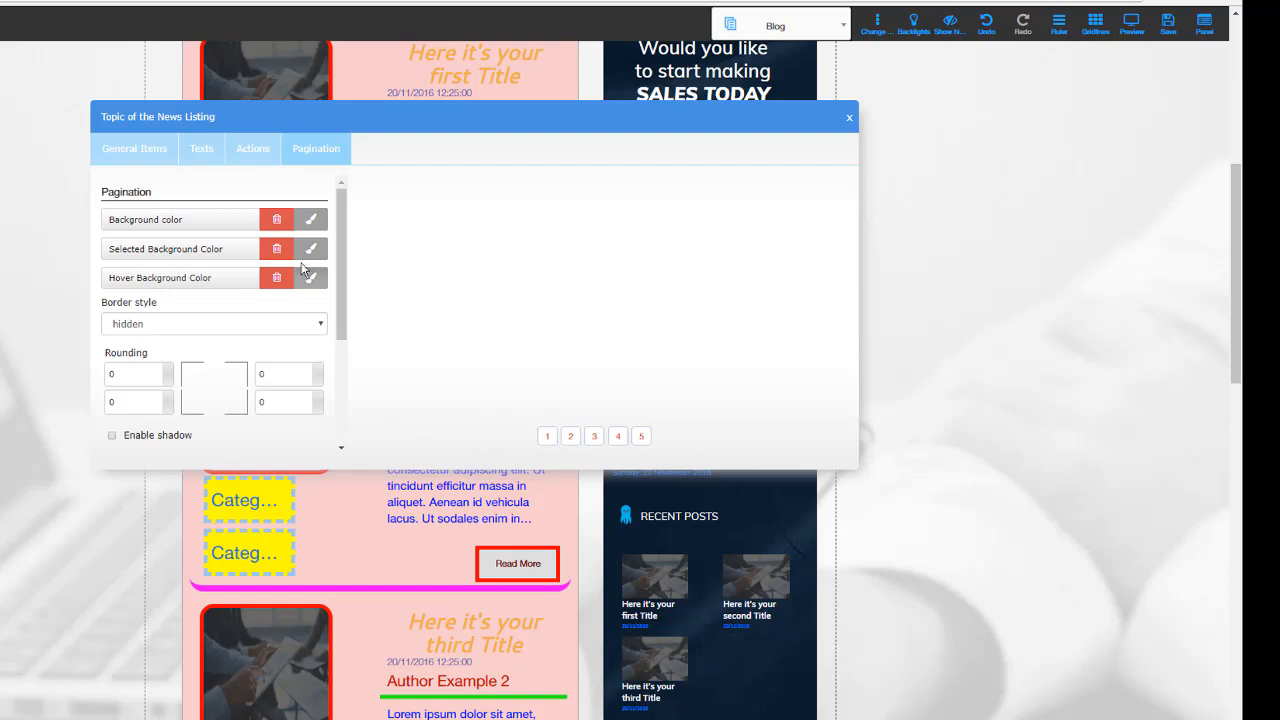
{"action": "left_click", "coordinate": [310, 221]}
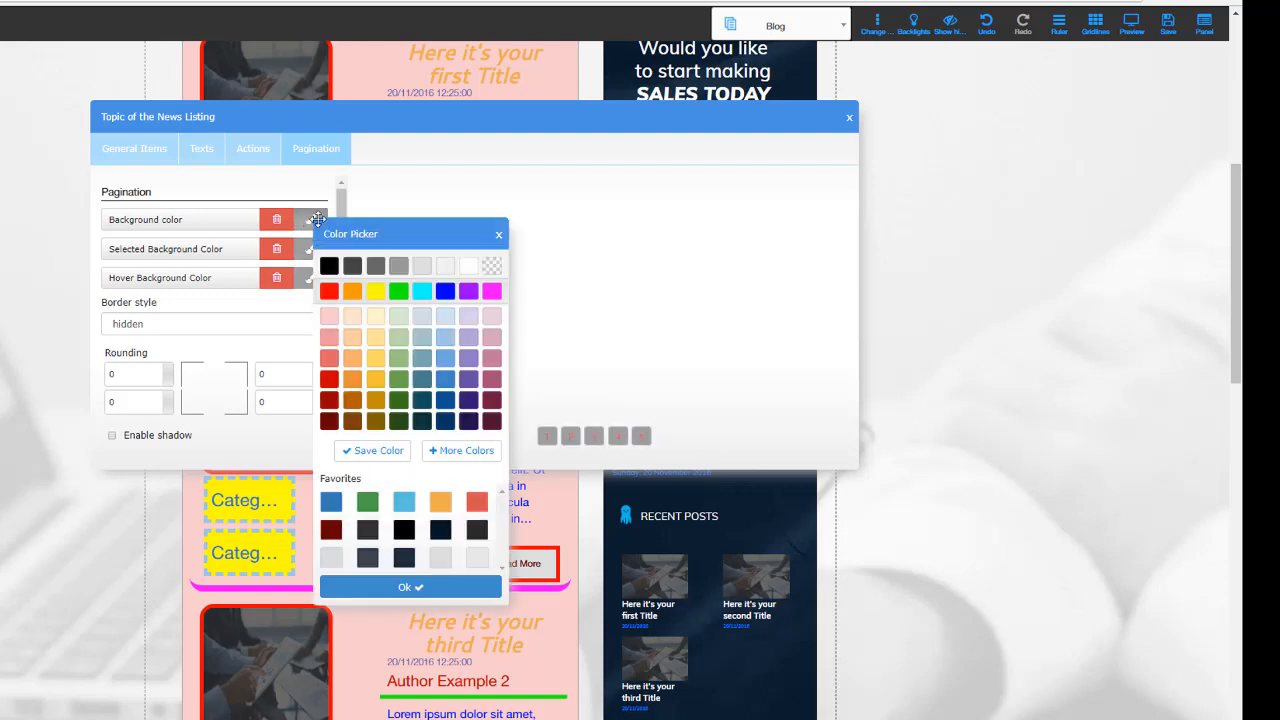
{"action": "left_click", "coordinate": [398, 291]}
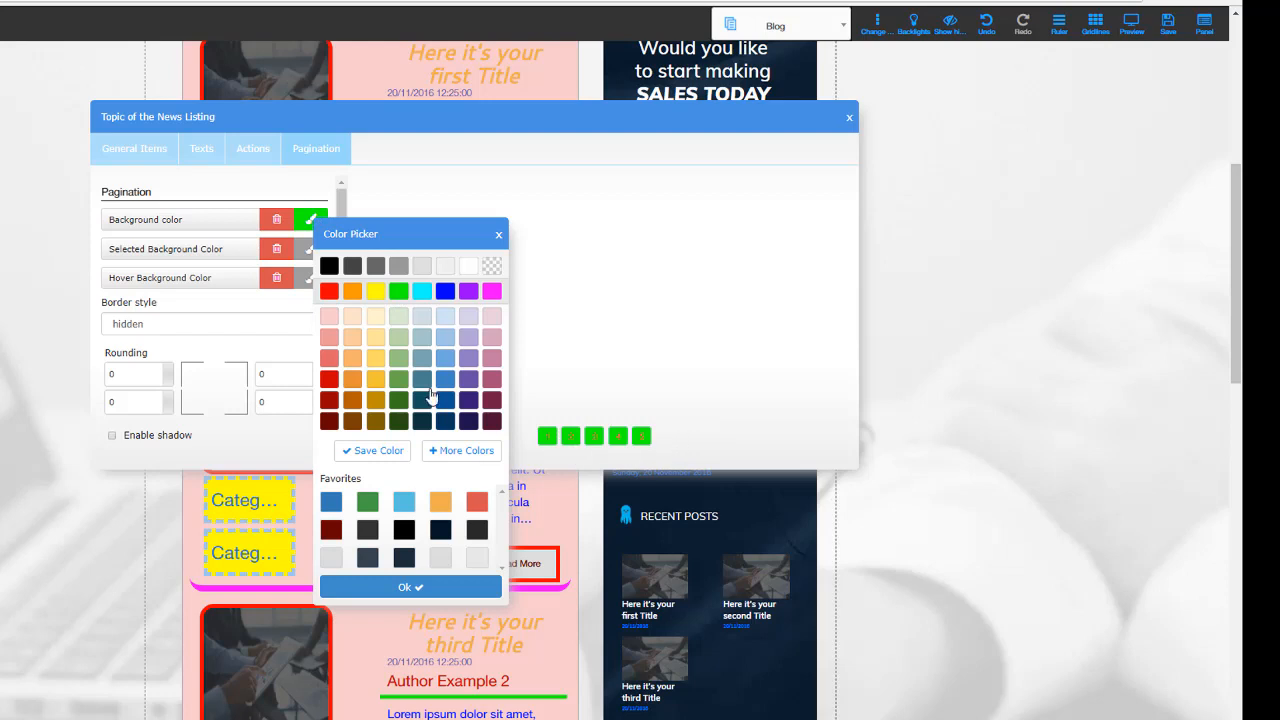
{"action": "left_click", "coordinate": [307, 259]}
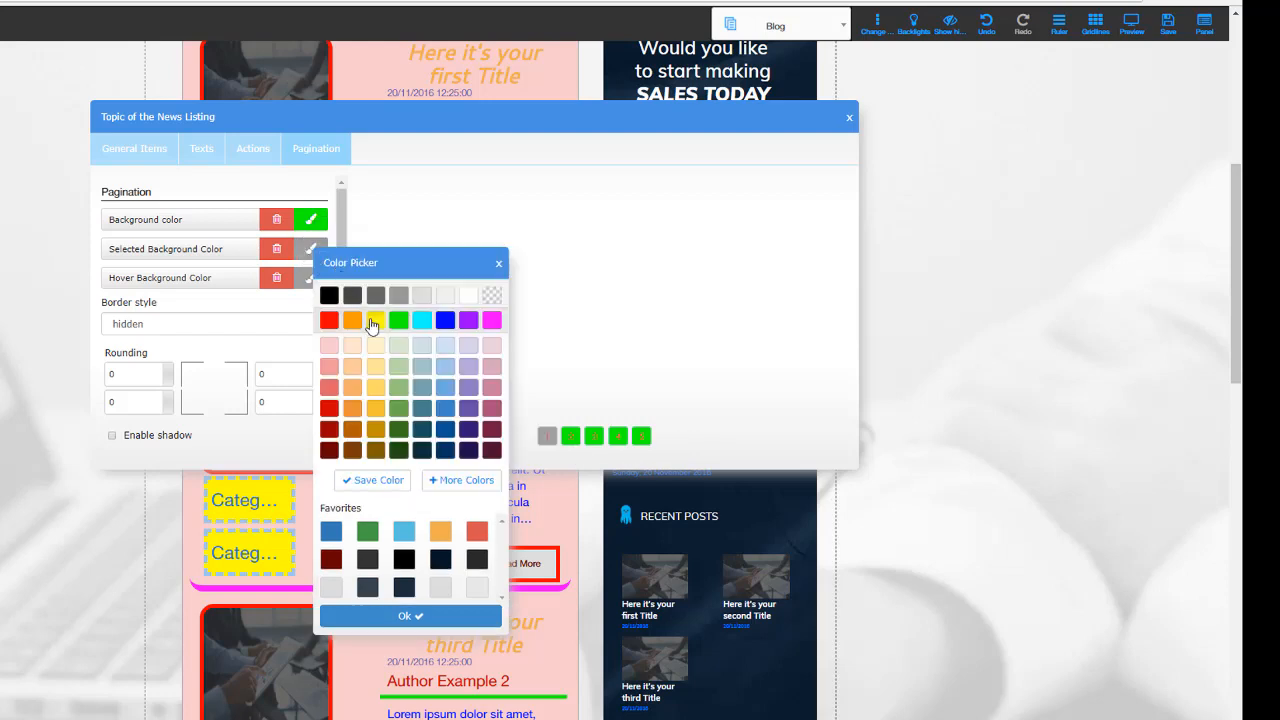
{"action": "left_click", "coordinate": [373, 320]}
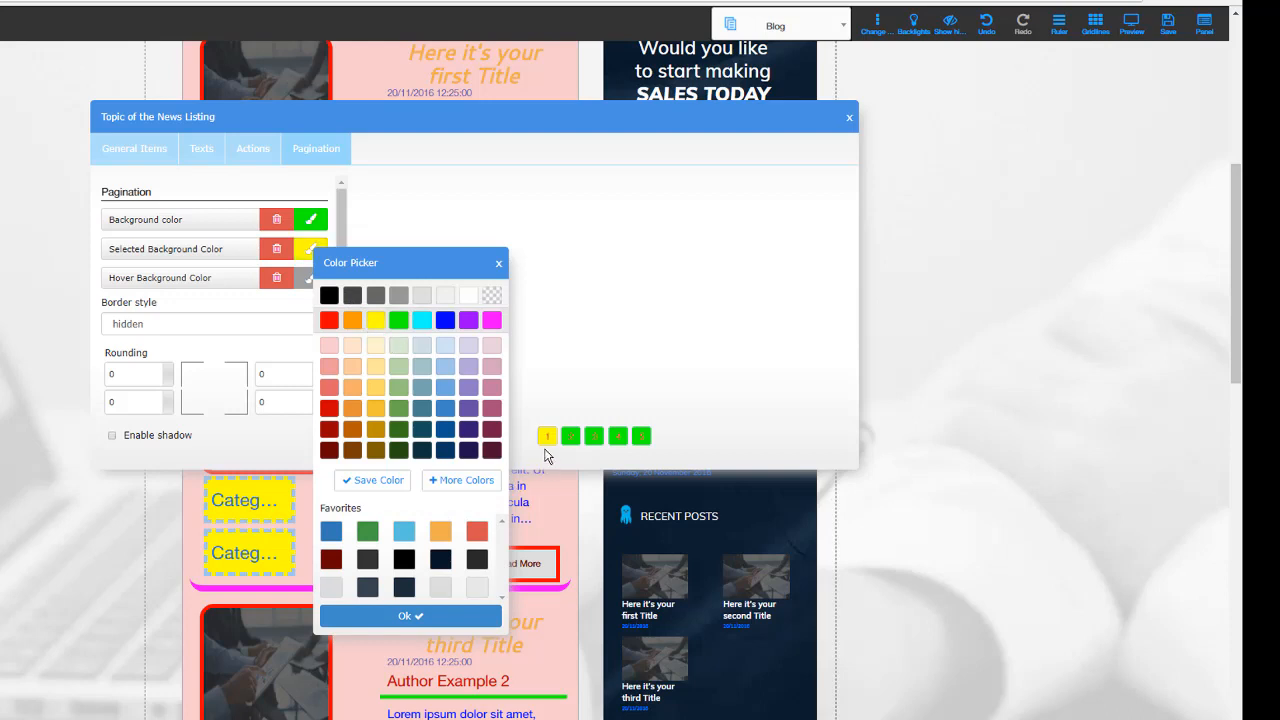
{"action": "left_click", "coordinate": [308, 284]}
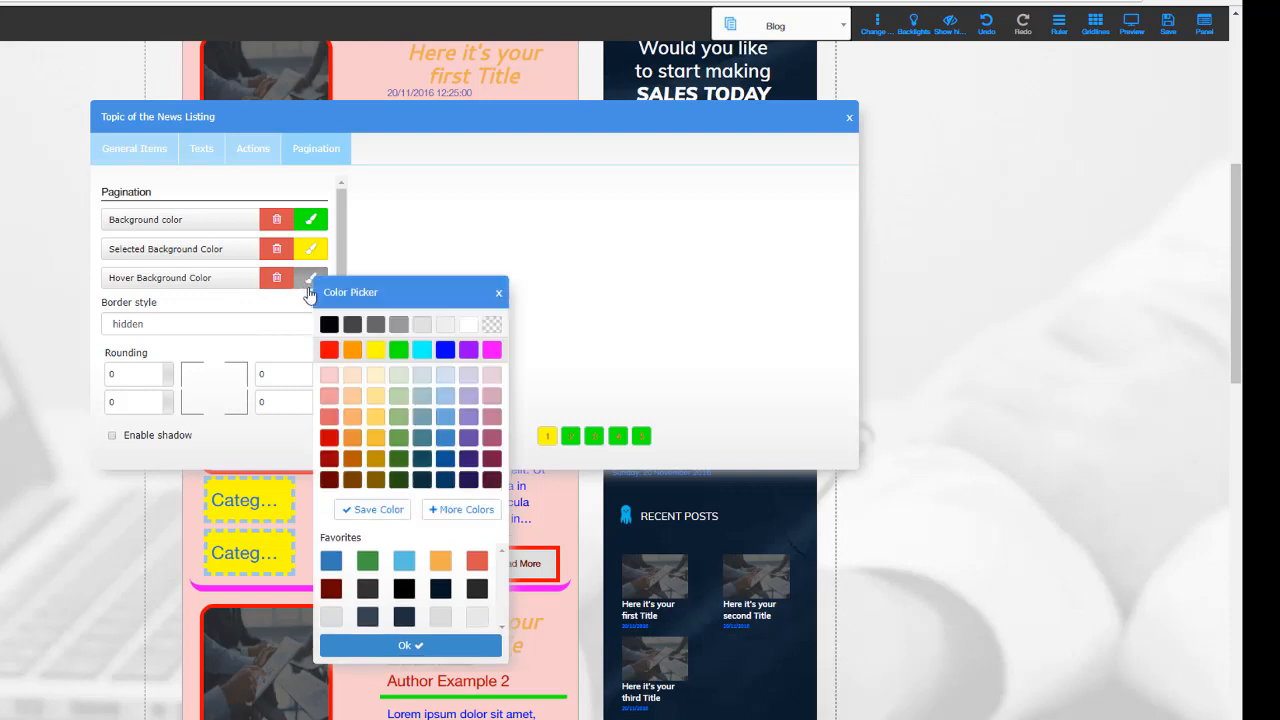
{"action": "left_click", "coordinate": [352, 349]}
{"action": "left_click", "coordinate": [499, 293]}
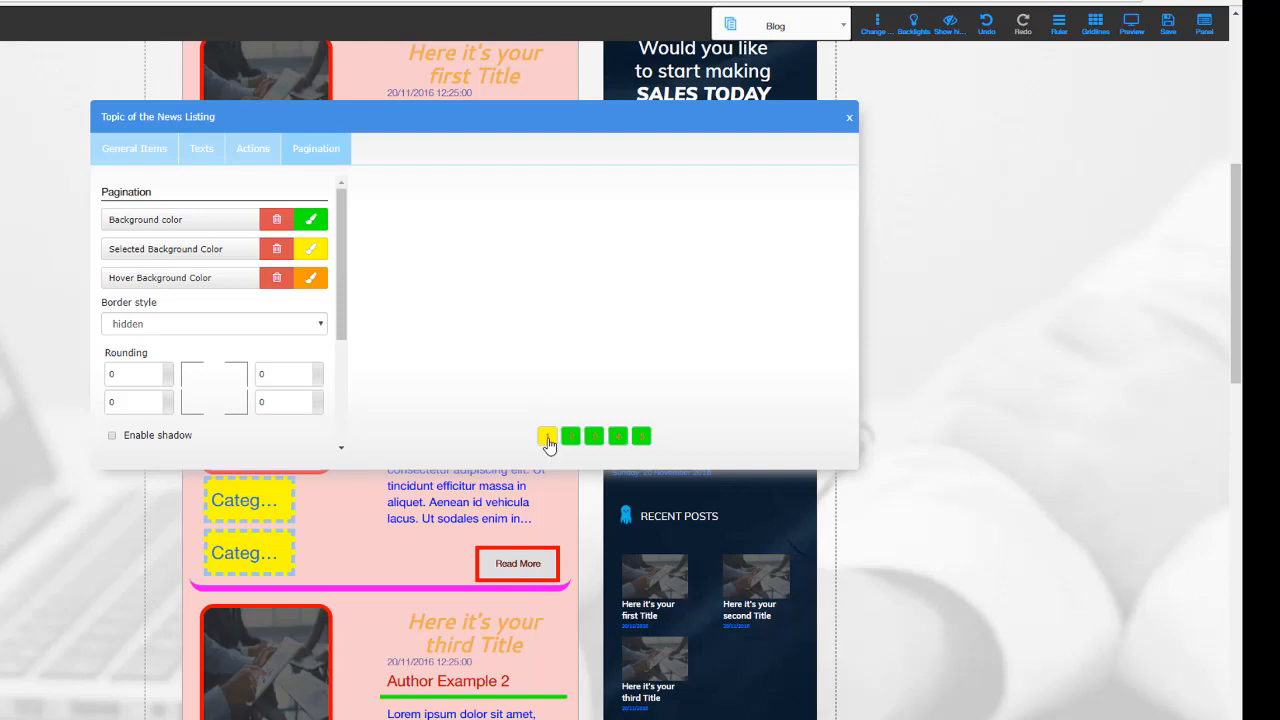
Step: Set the border style of the Pagination items to dotted
{"action": "left_click", "coordinate": [322, 330]}
{"action": "left_click", "coordinate": [150, 384]}
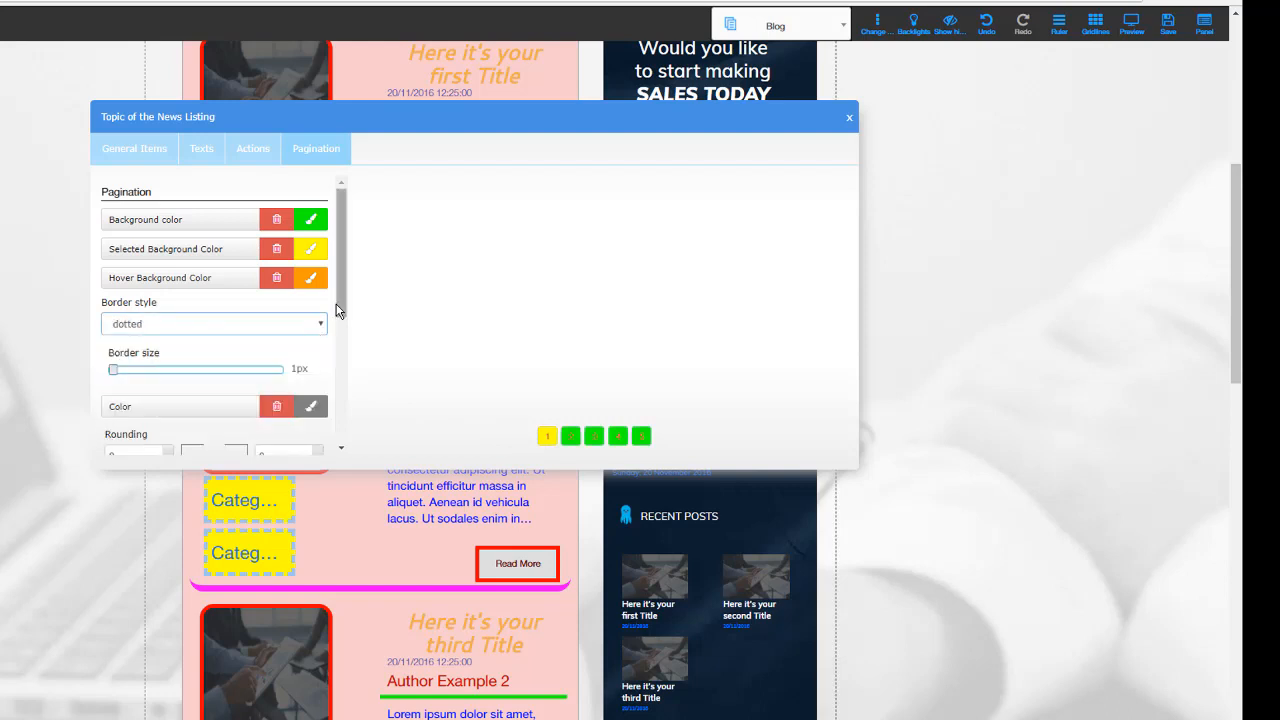
{"action": "scroll", "coordinate": [340, 300], "scroll_direction": "down", "scroll_amount": 2}
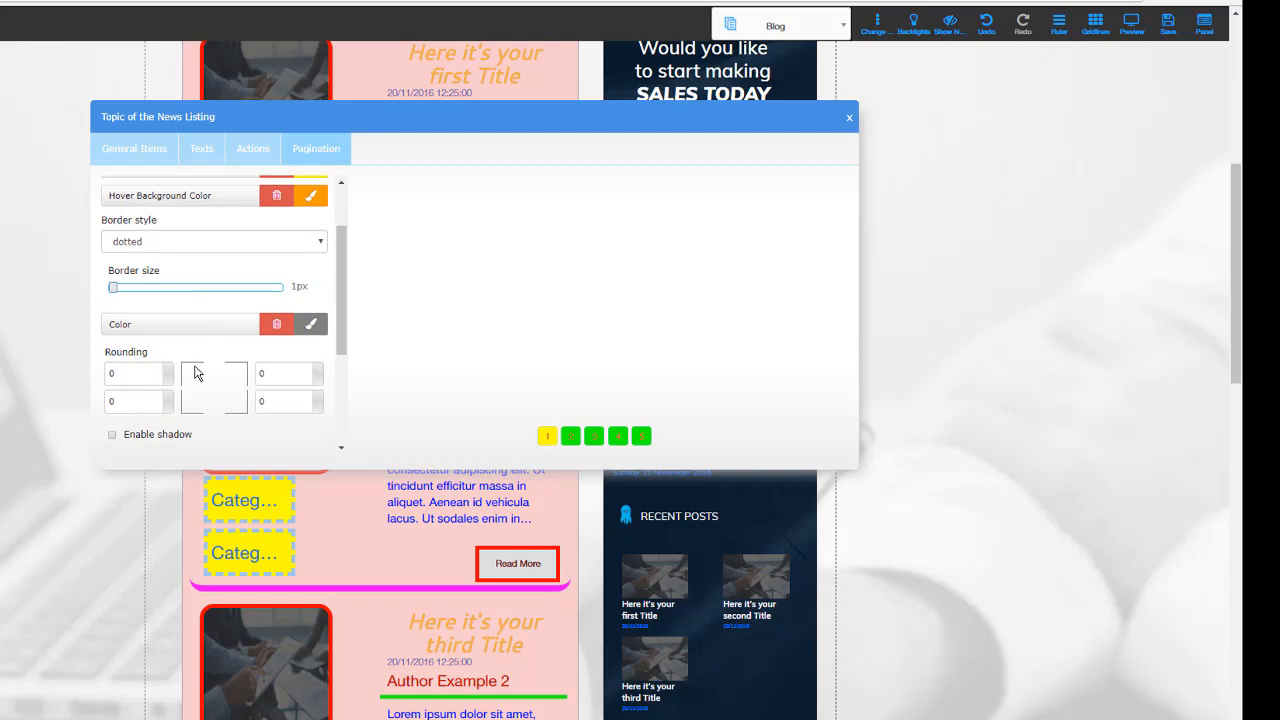
Step: Set the border size of the Pagination items to 7px and close the news listing's theme settings
{"action": "scroll", "coordinate": [340, 350], "scroll_direction": "down", "scroll_amount": 1}
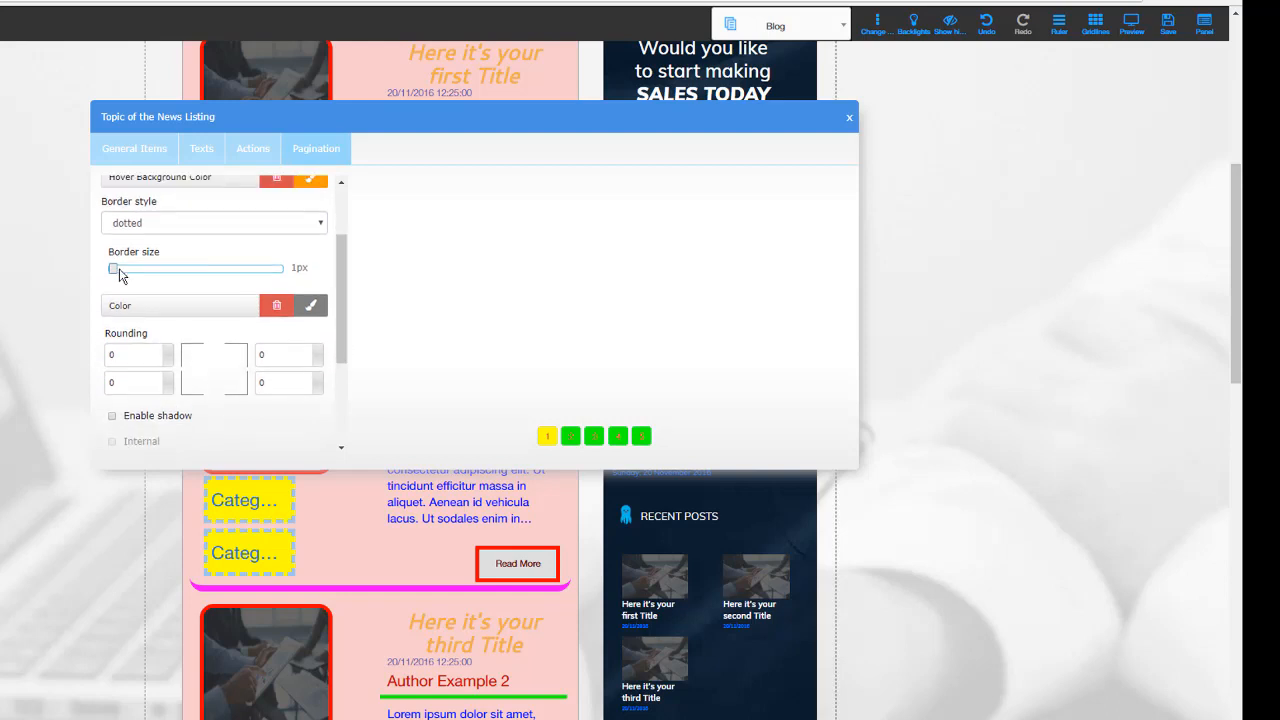
{"action": "left_click_drag", "start_coordinate": [114, 276], "coordinate": [148, 277]}
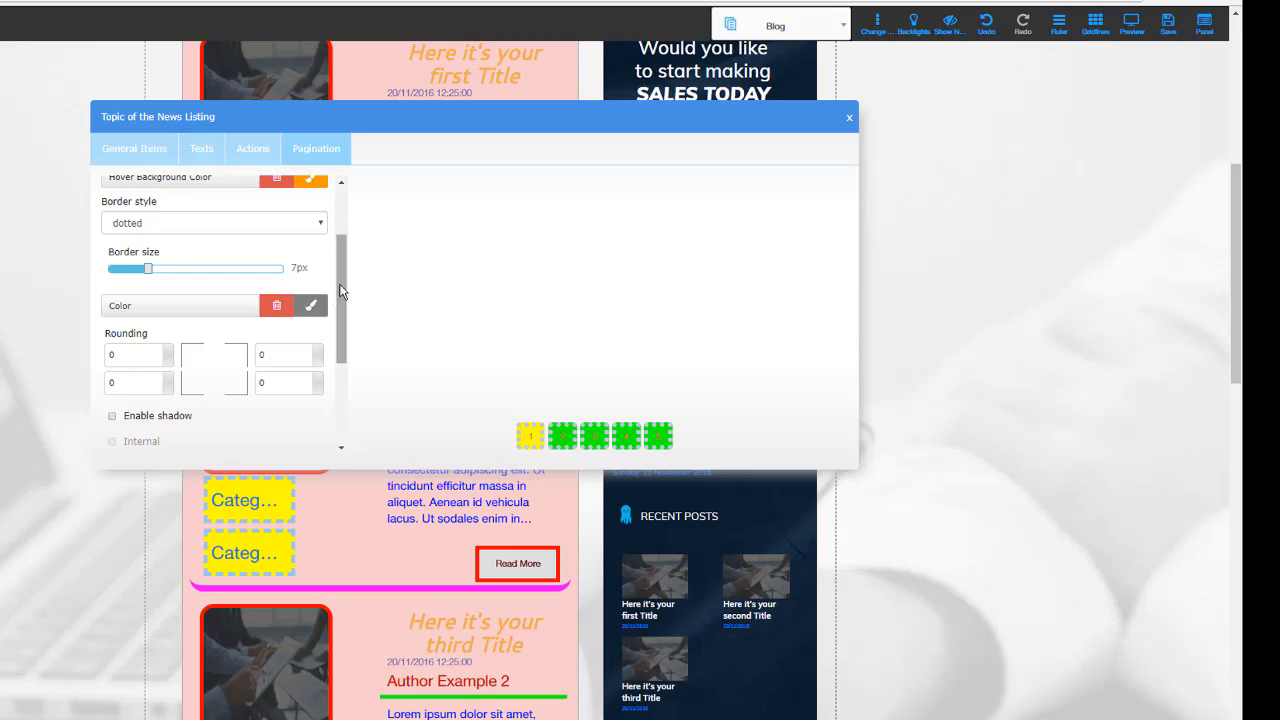
{"action": "left_click_drag", "start_coordinate": [340, 290], "coordinate": [346, 206]}
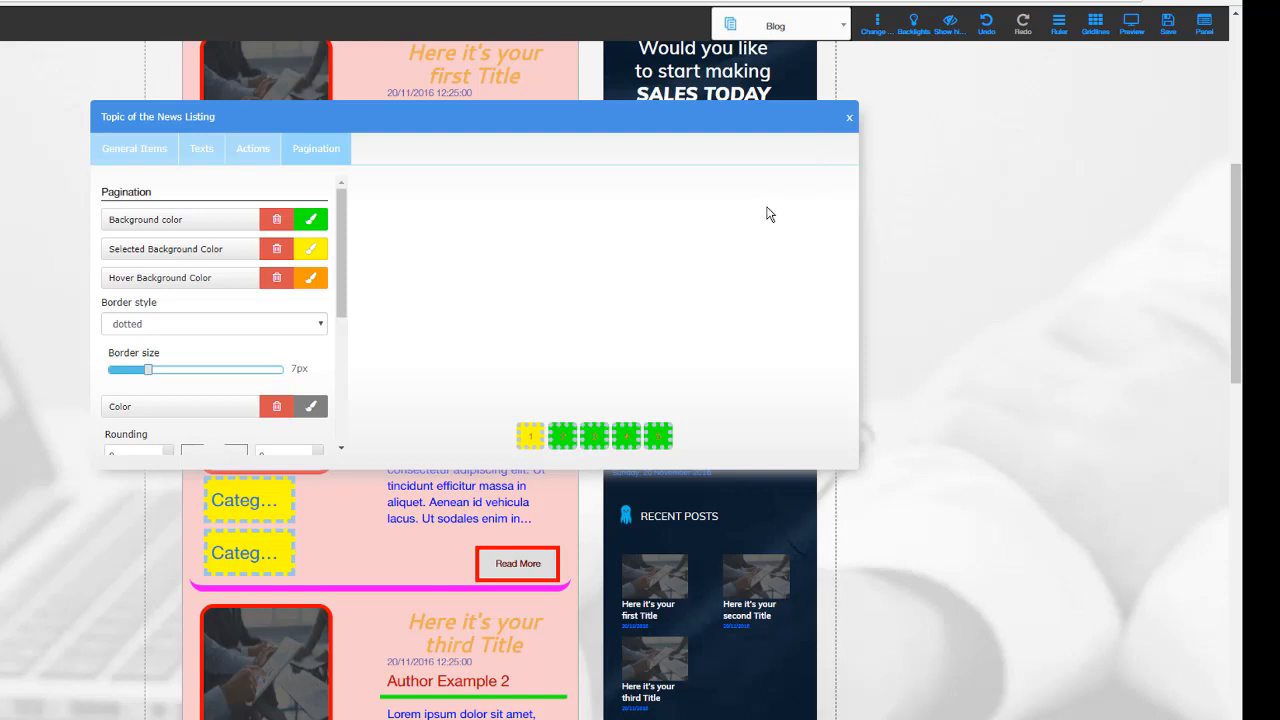
{"action": "left_click", "coordinate": [850, 122]}
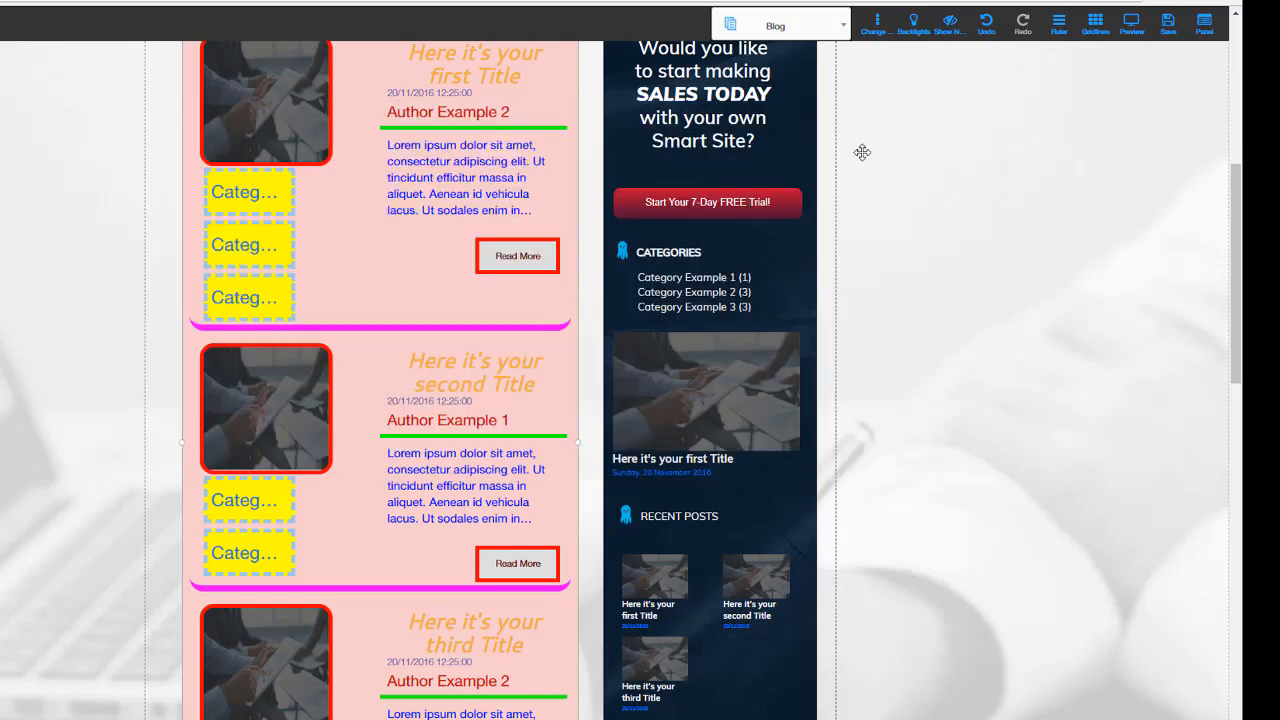
Step: Configure the news list to hide the date and the categories, keeping the amount of news at 3
{"action": "left_click", "coordinate": [376, 274]}
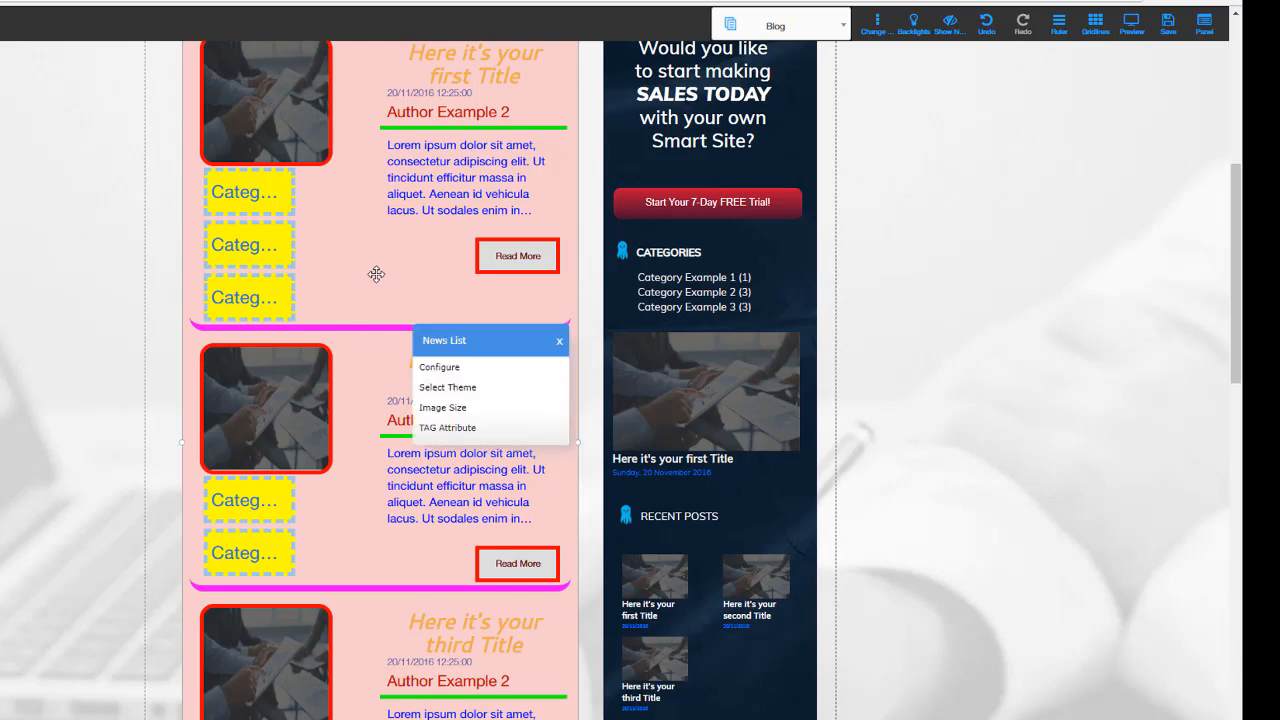
{"action": "left_click", "coordinate": [445, 368]}
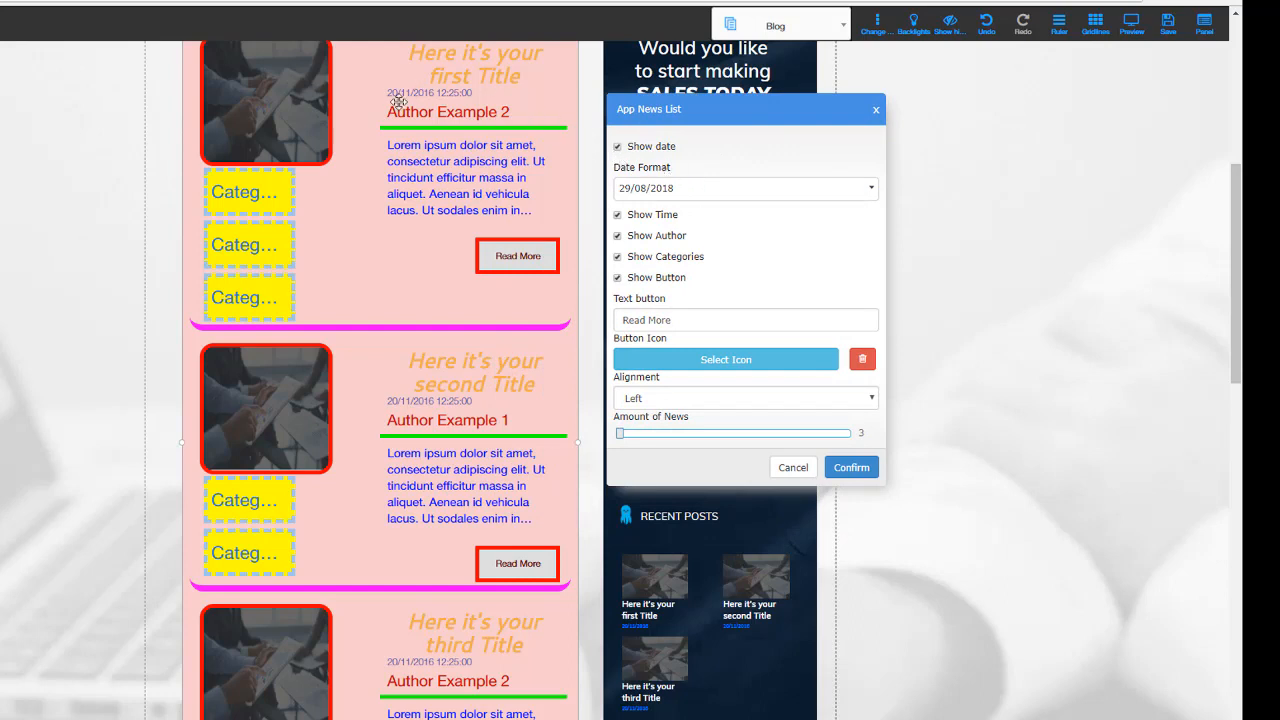
{"action": "left_click", "coordinate": [617, 147]}
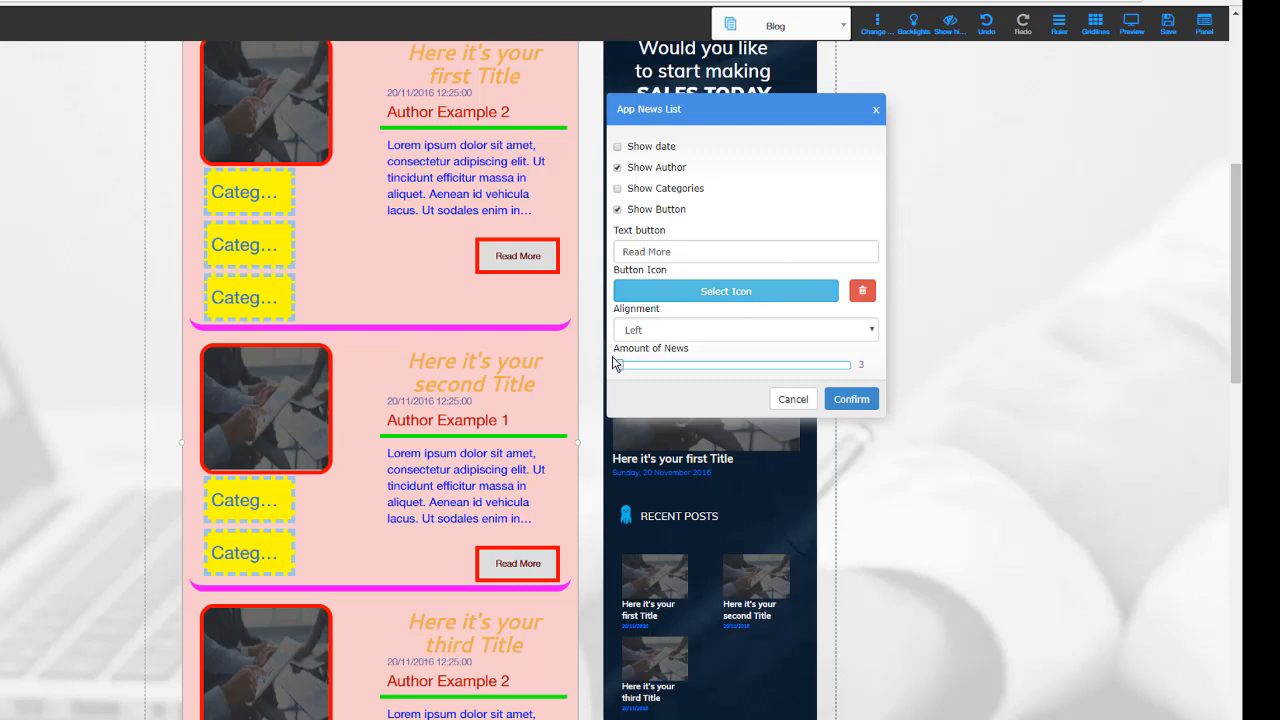
{"action": "mouse_move", "coordinate": [620, 369]}
{"action": "left_mouse_down"}
{"action": "mouse_move", "coordinate": [657, 373]}
{"action": "mouse_move", "coordinate": [624, 367]}
{"action": "left_mouse_up"}
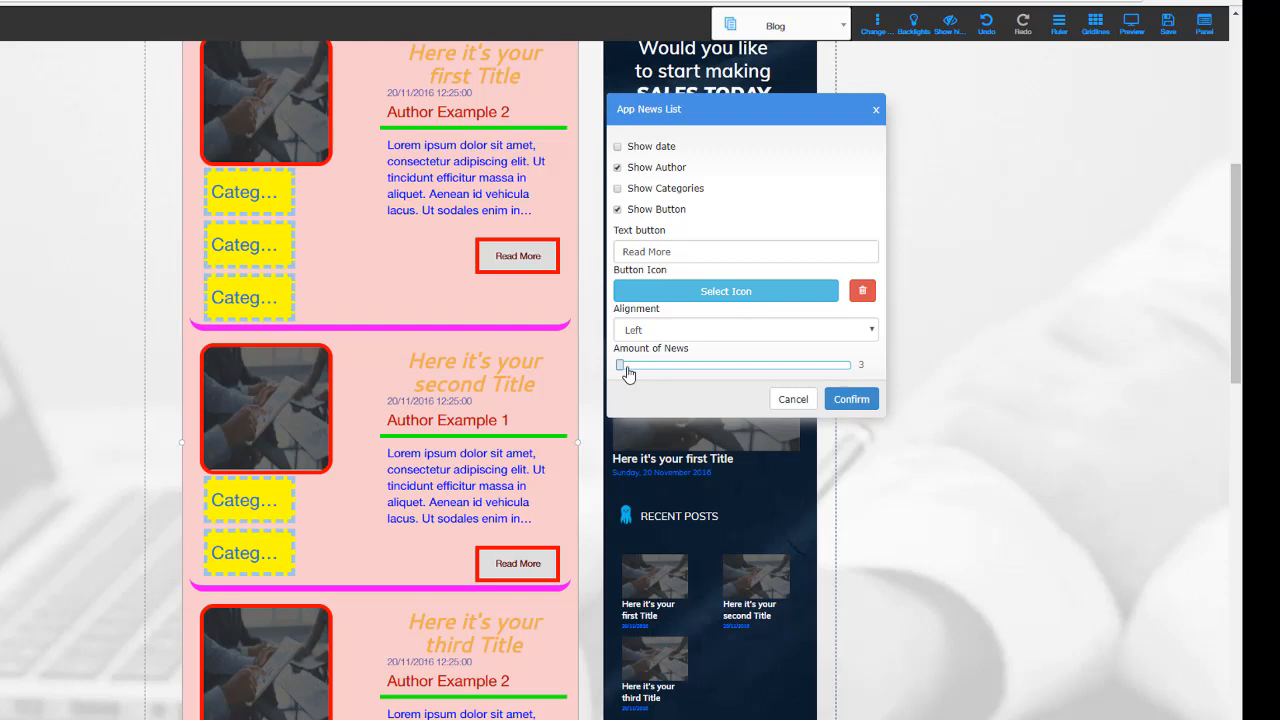
{"action": "left_click", "coordinate": [852, 400]}
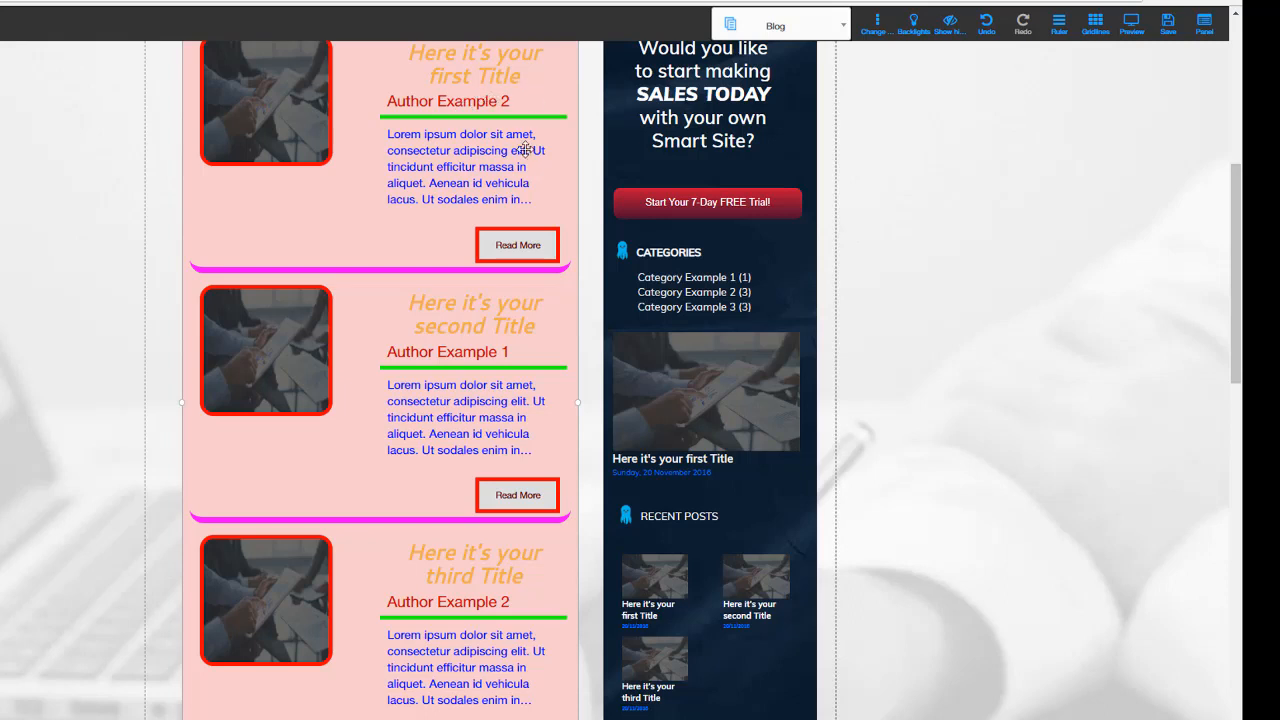
Step: Turn the date display back on in the news list's configuration
{"action": "left_click", "coordinate": [564, 182]}
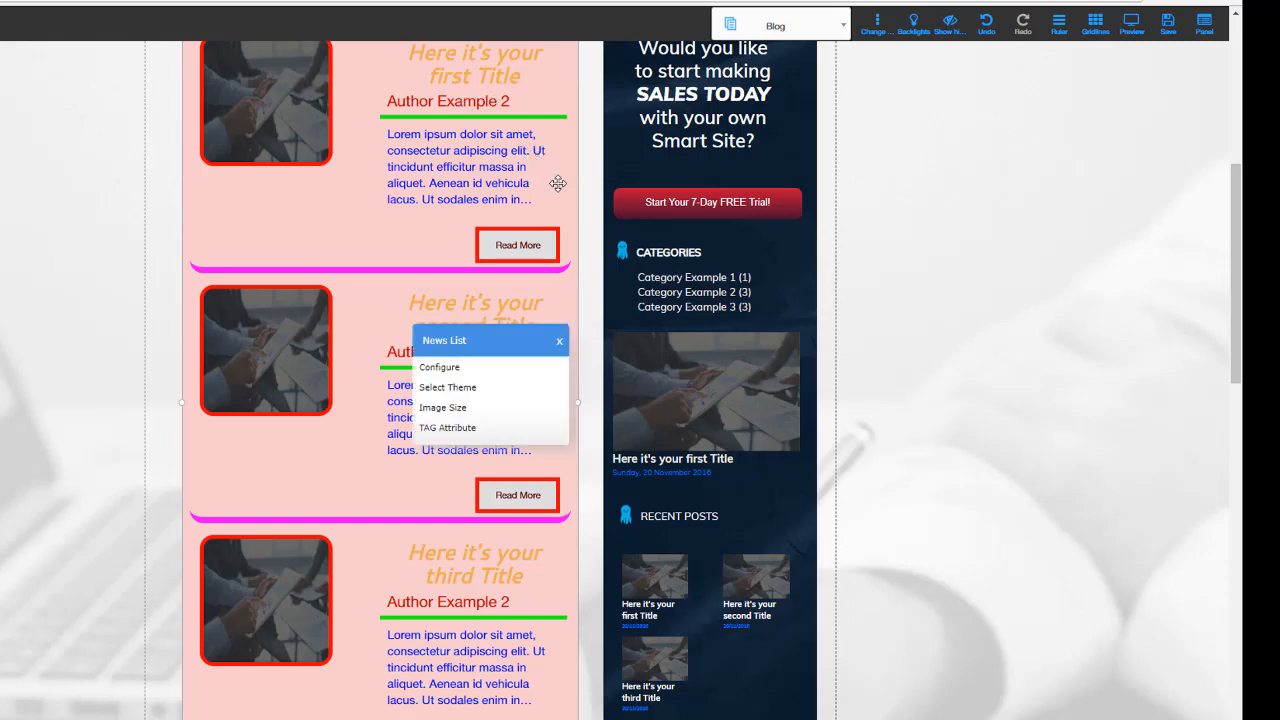
{"action": "left_click", "coordinate": [440, 367]}
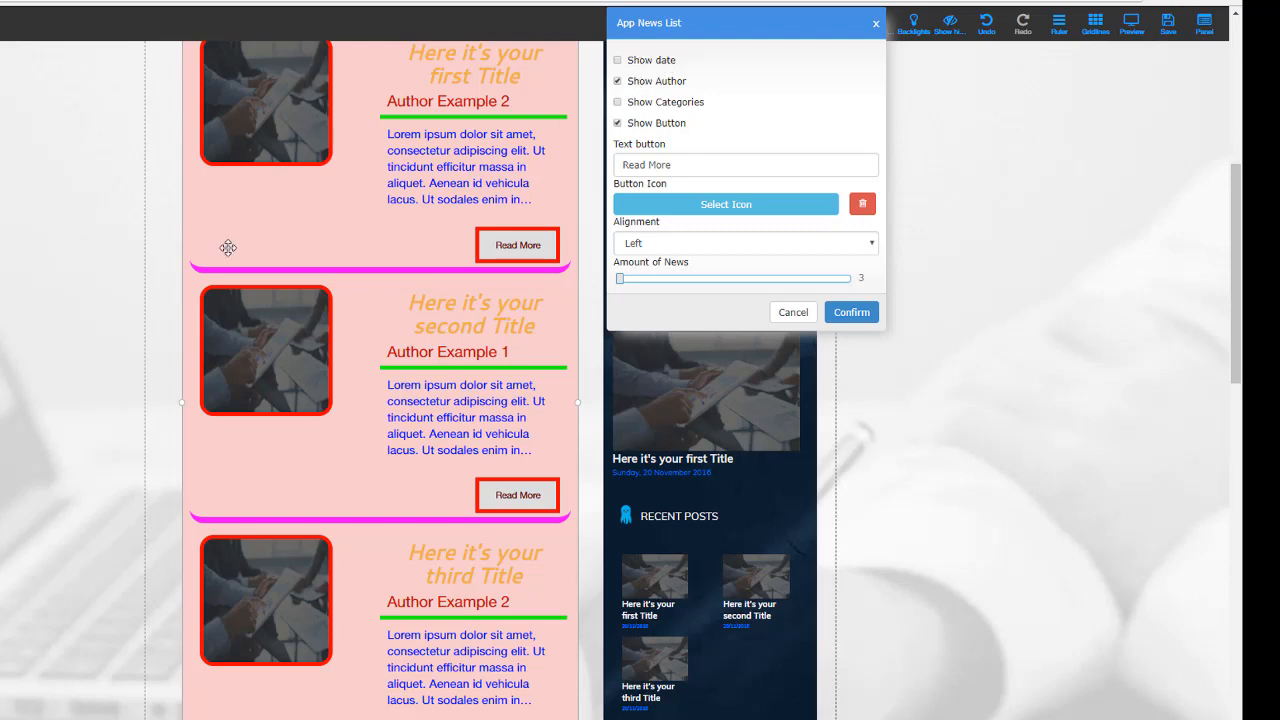
{"action": "left_click", "coordinate": [618, 61]}
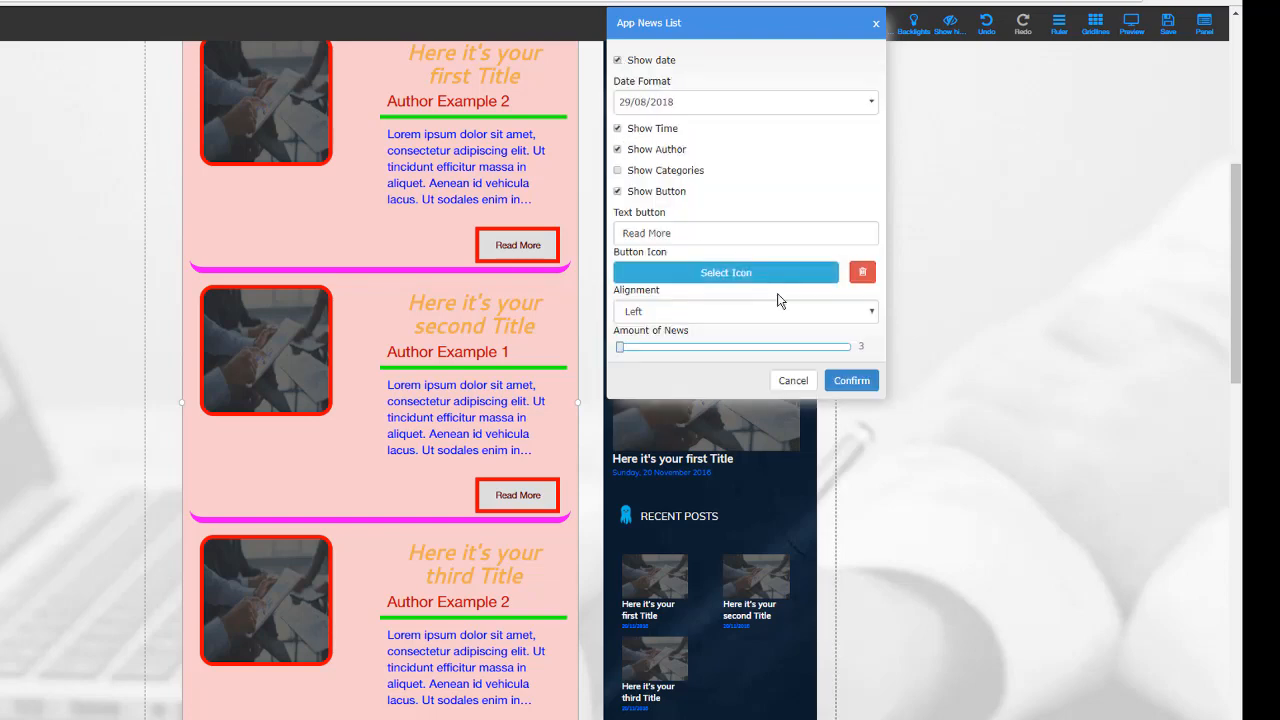
{"action": "left_click", "coordinate": [851, 379]}
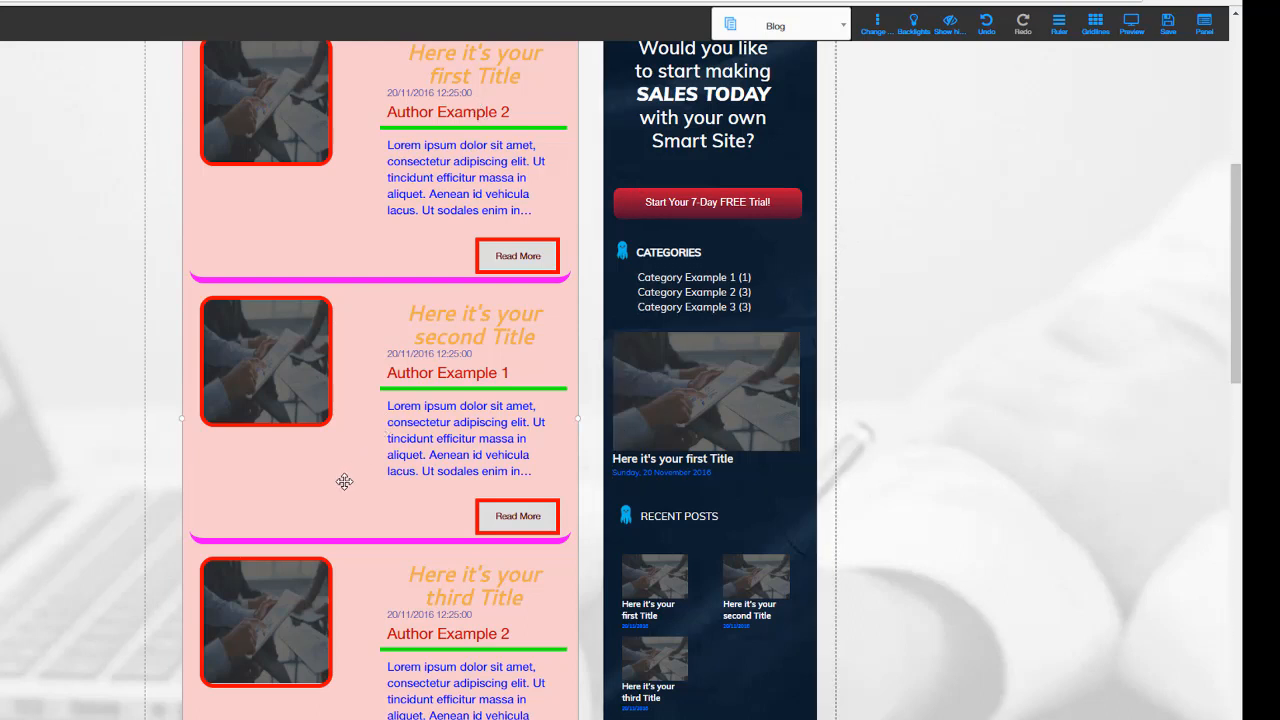
Step: Set the news list's desktop image size to a width of 317px and a height of 231px
{"action": "left_click", "coordinate": [403, 250]}
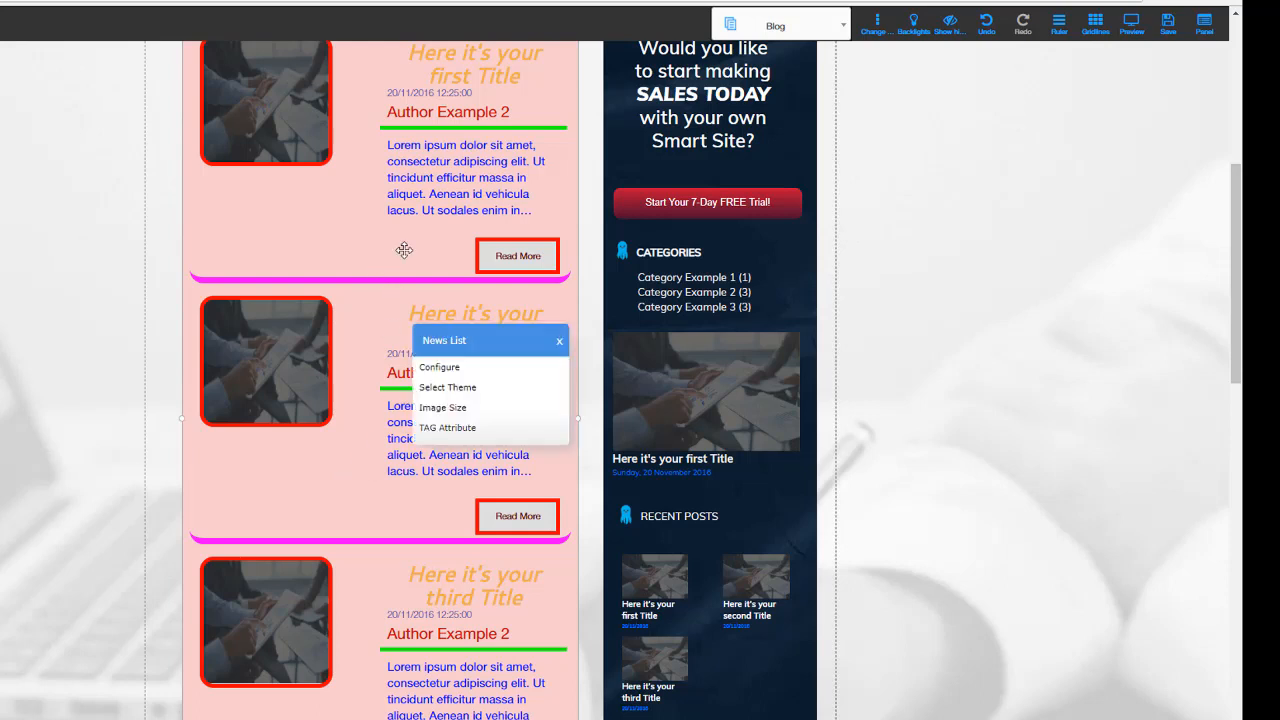
{"action": "left_click", "coordinate": [457, 407]}
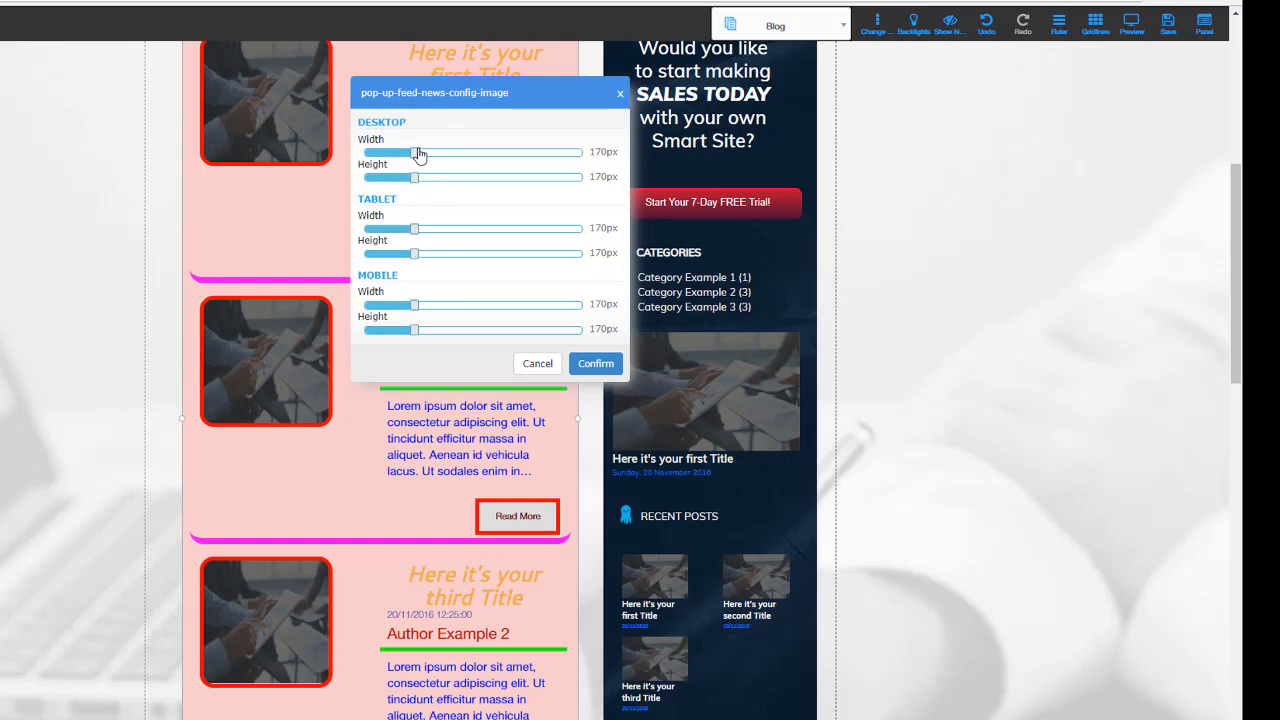
{"action": "left_click_drag", "start_coordinate": [418, 153], "coordinate": [501, 168]}
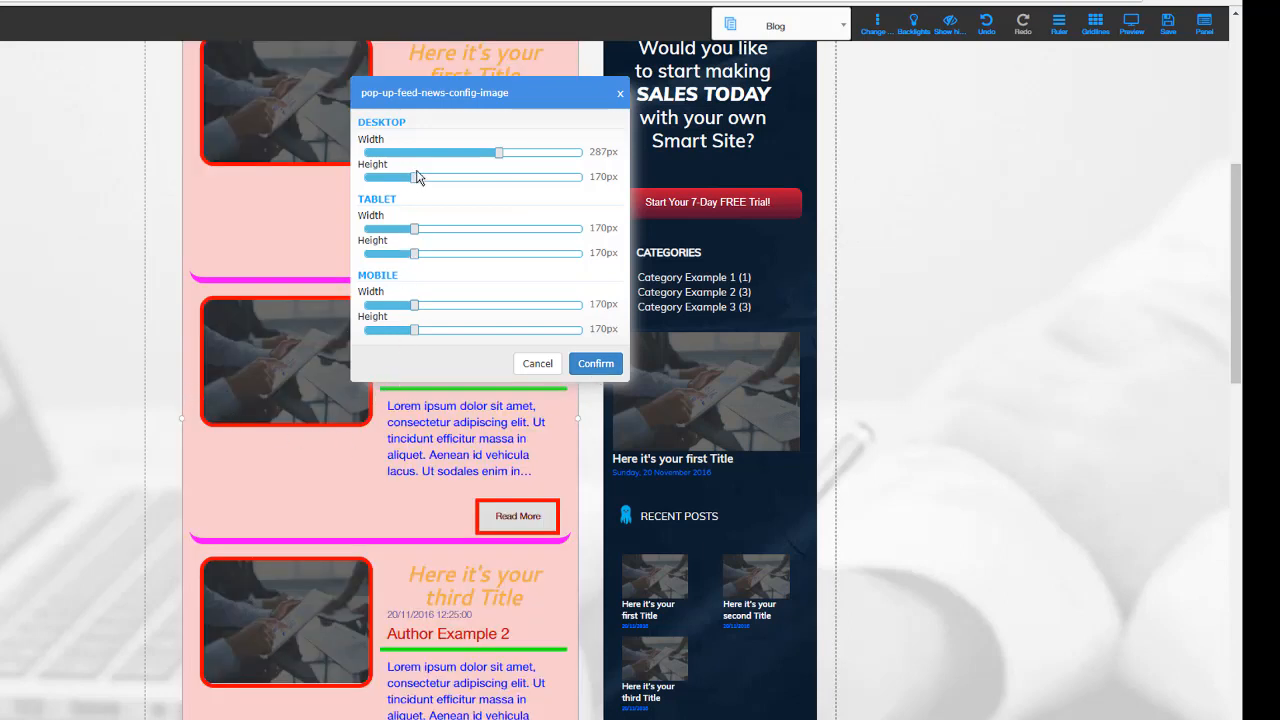
{"action": "left_click_drag", "start_coordinate": [414, 180], "coordinate": [463, 194]}
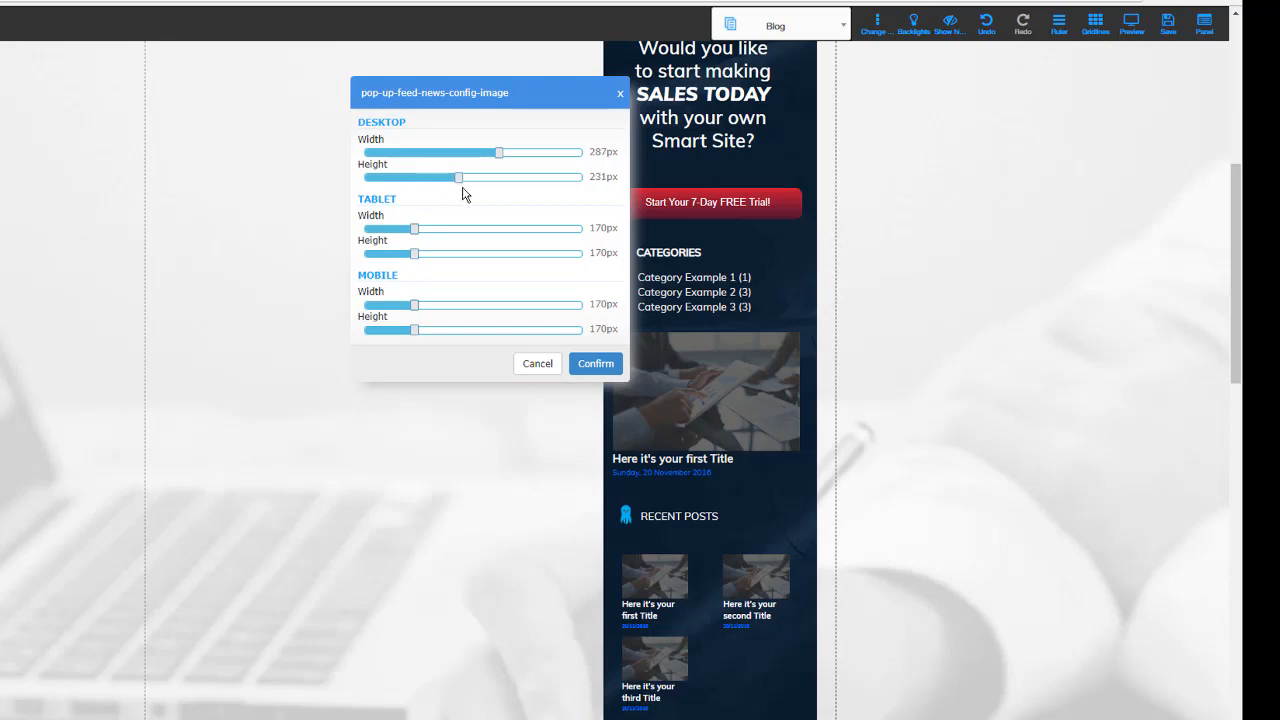
{"action": "left_click_drag", "start_coordinate": [498, 155], "coordinate": [521, 155]}
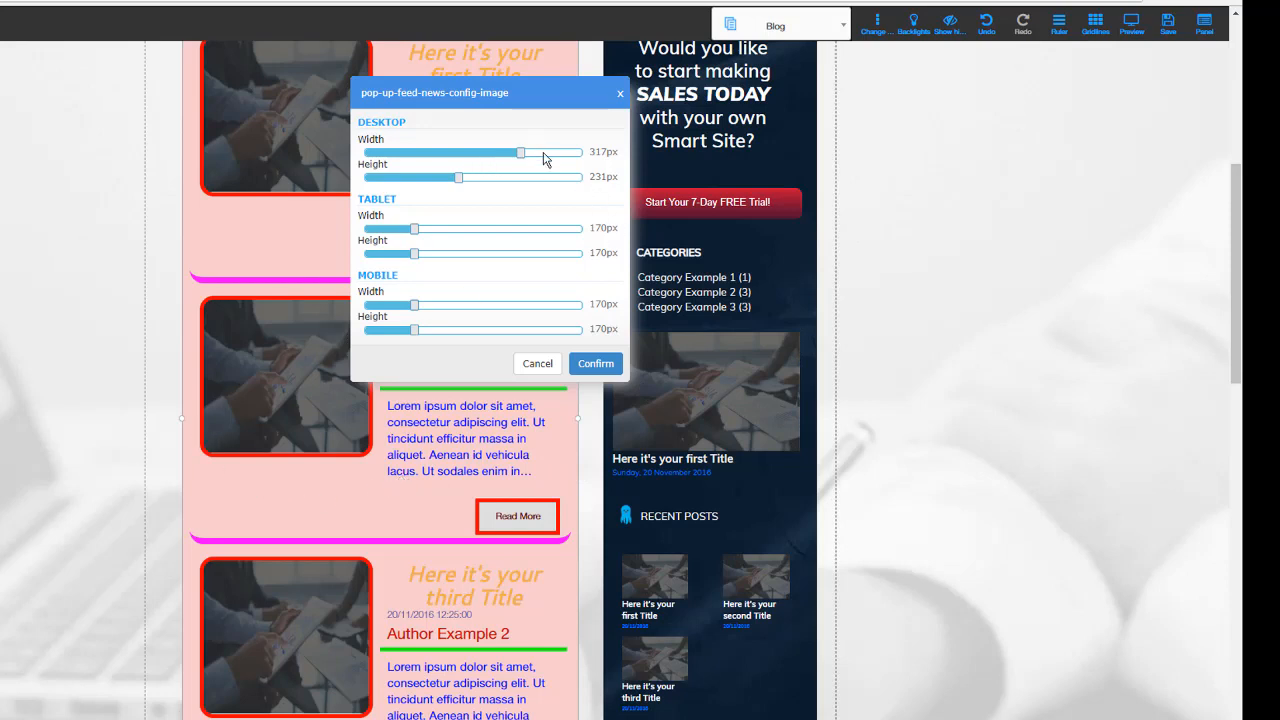
{"action": "left_click", "coordinate": [594, 365]}
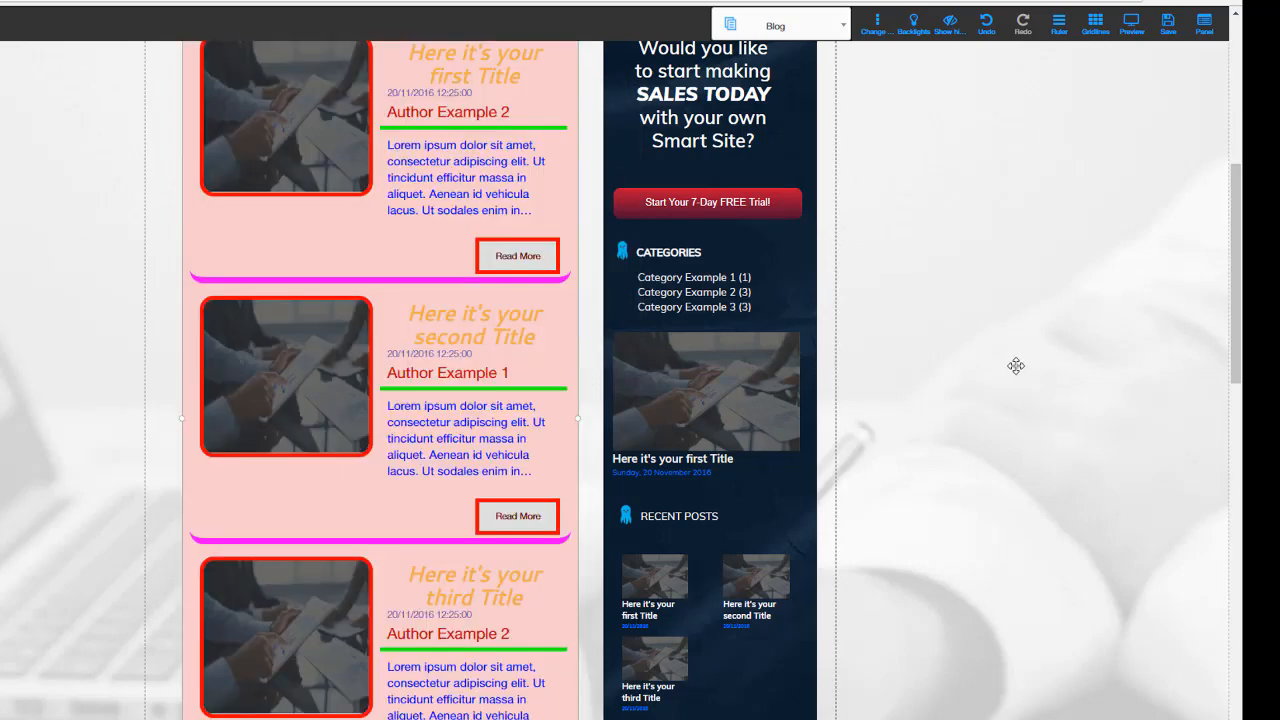